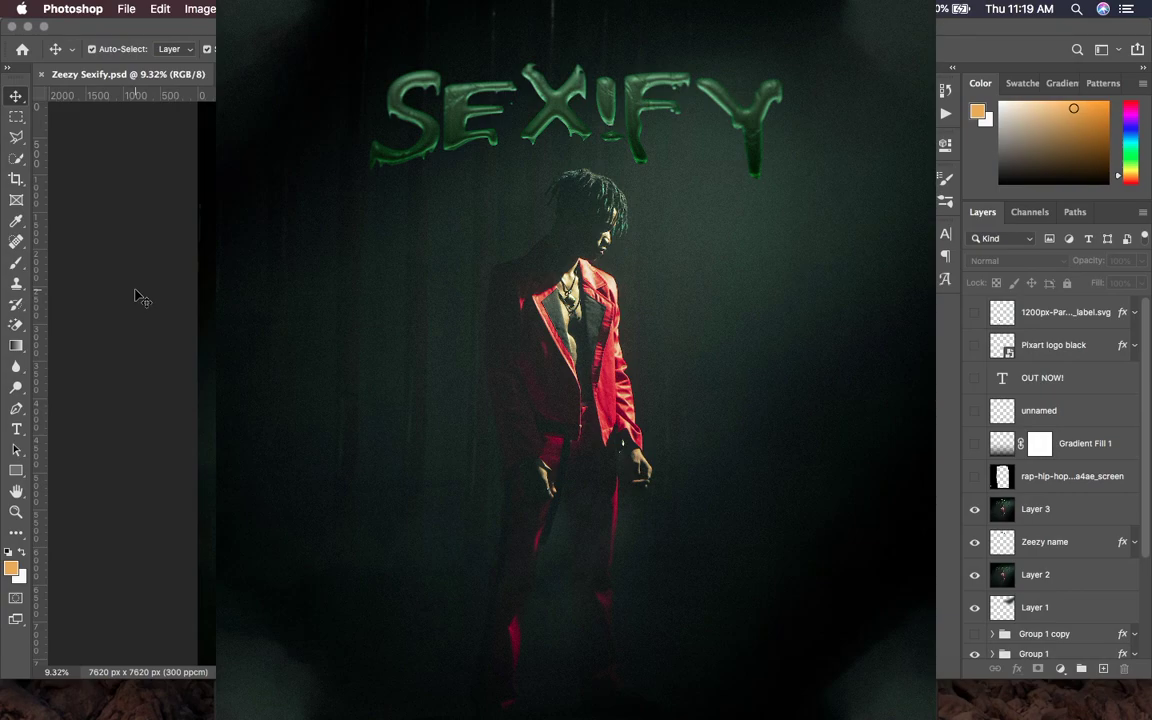
- Switch to the Zoom tool with the Z shortcut
{"action": "key", "text": "z"}
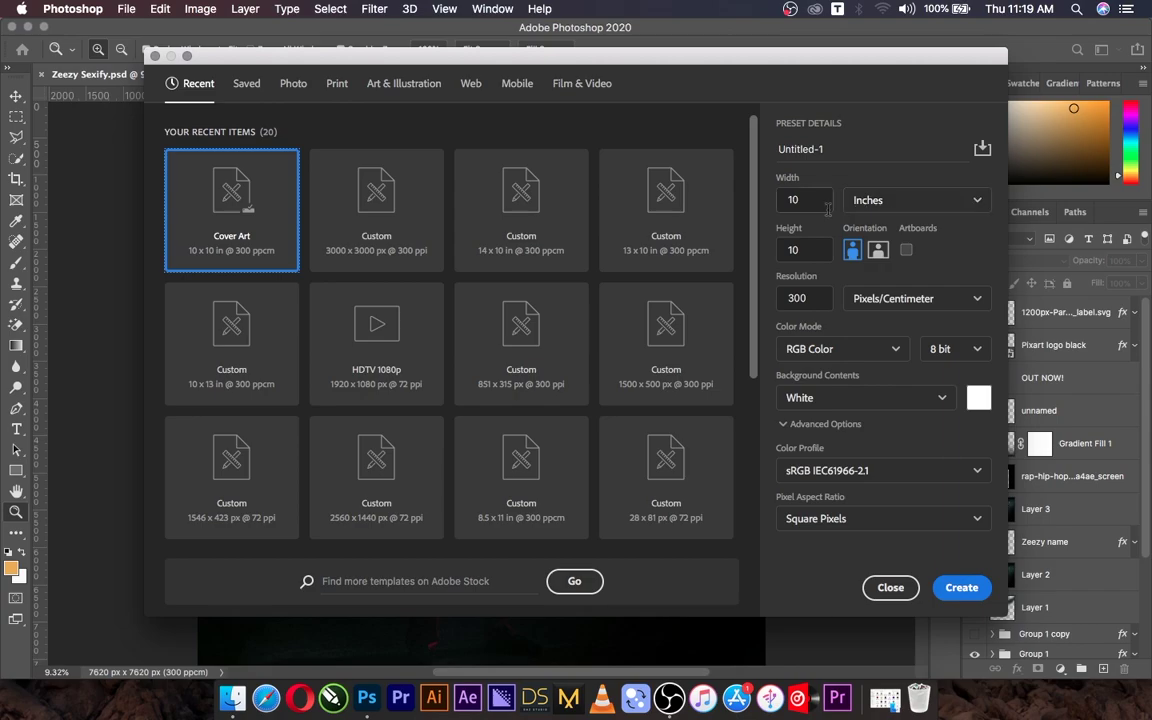
- Create the square document and place ACE_6849.JPG from Downloads, enlarging it slightly
{"action": "left_click", "coordinate": [962, 587]}
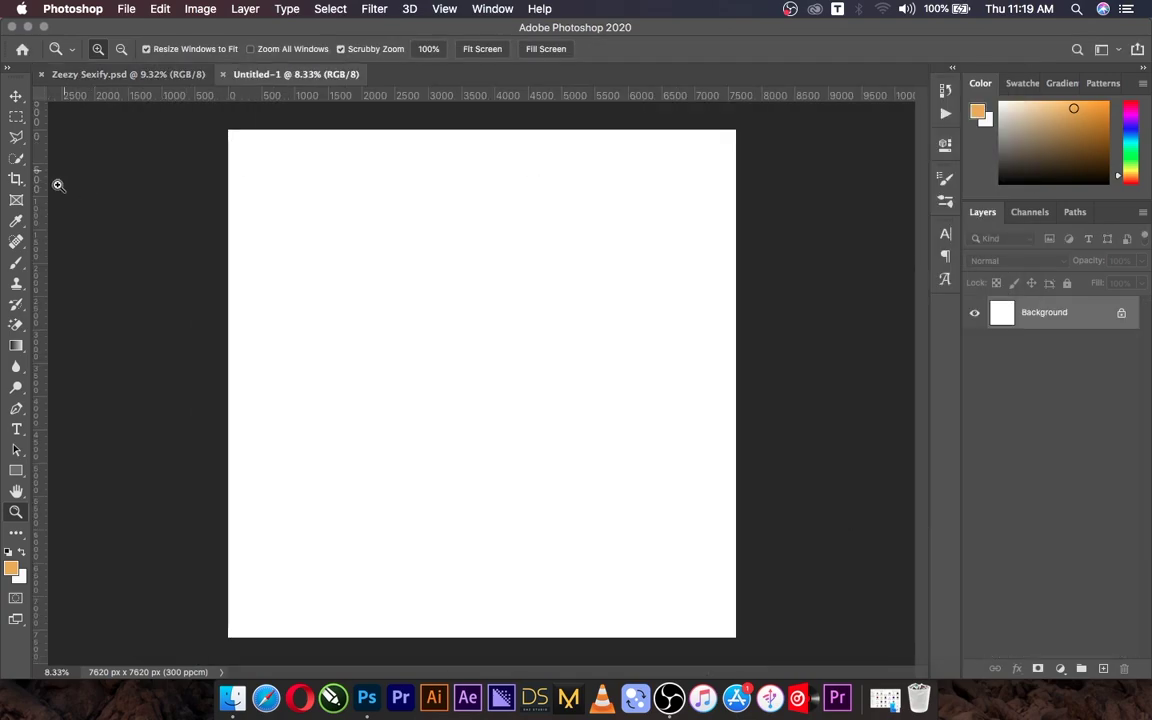
{"action": "left_click", "coordinate": [210, 682]}
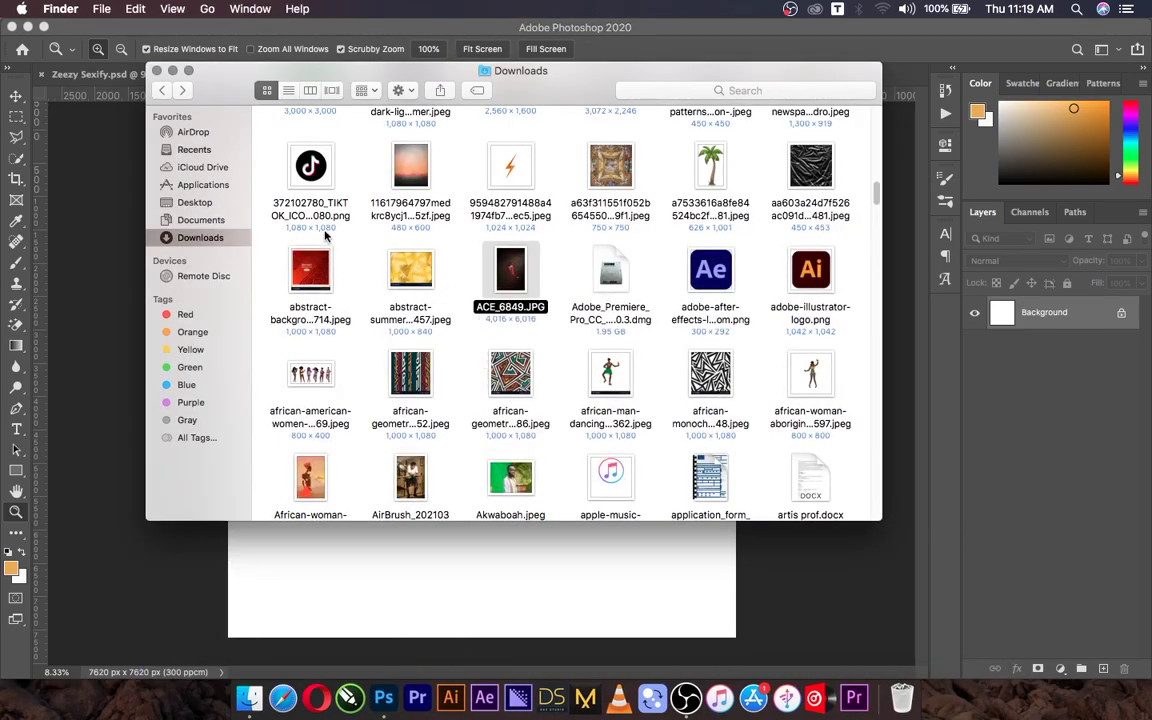
{"action": "left_click_drag", "start_coordinate": [497, 262], "coordinate": [502, 565]}
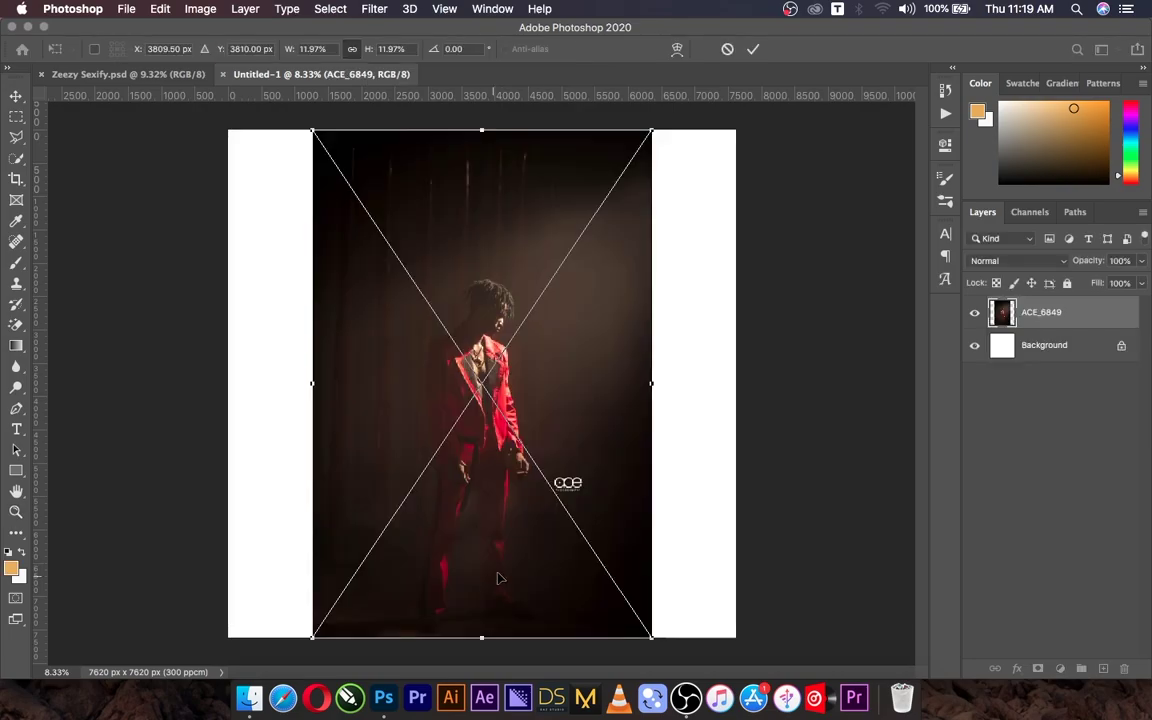
{"action": "left_click_drag", "start_coordinate": [656, 384], "coordinate": [676, 383]}
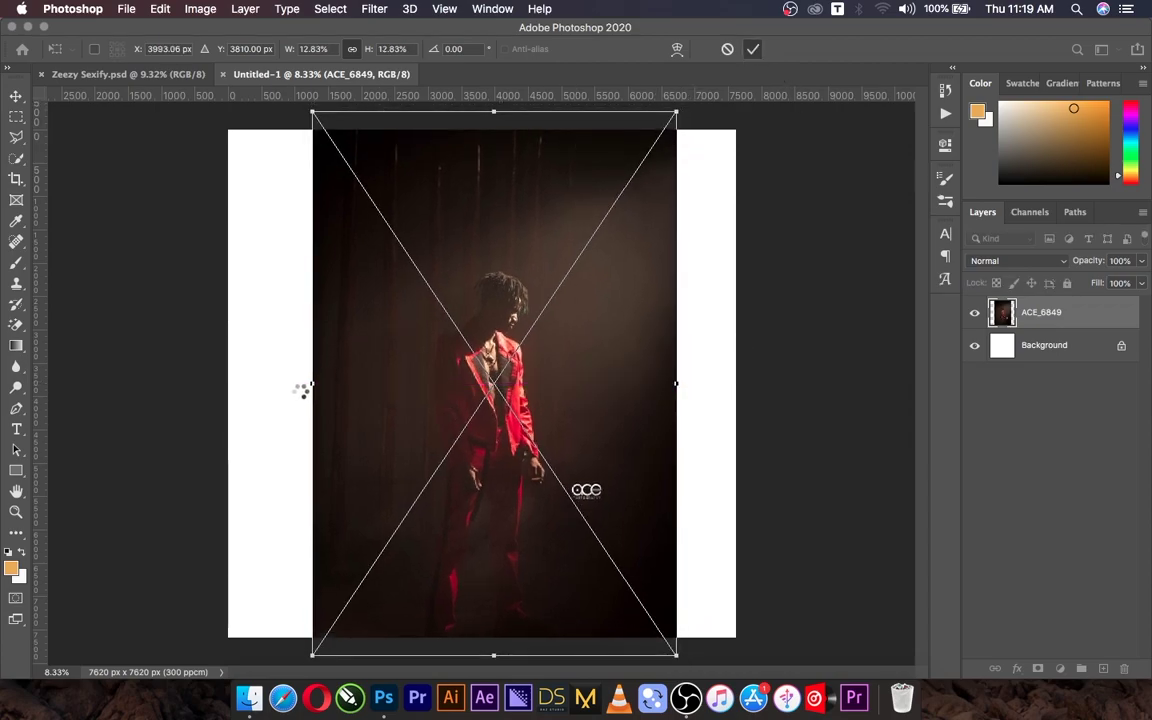
{"action": "key", "text": "Return"}
- Widen and reposition the photo to fill the canvas, committing it at 13.62%
{"action": "key", "text": "z"}
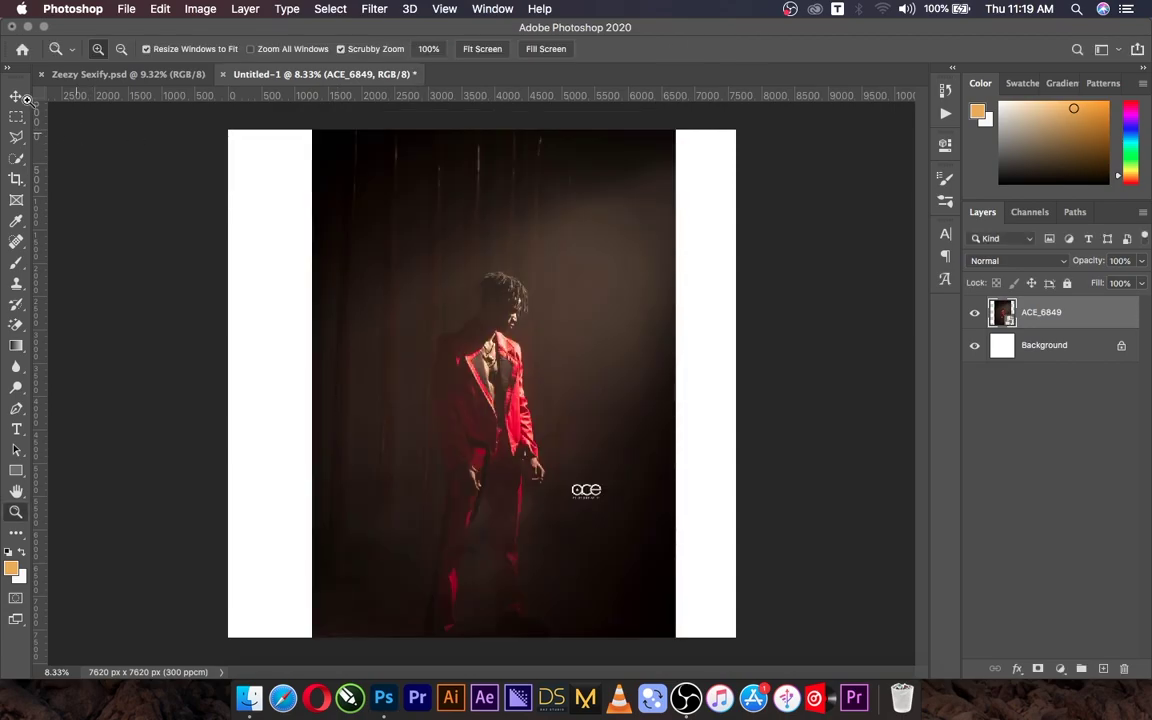
{"action": "key", "text": "v"}
{"action": "left_click_drag", "start_coordinate": [311, 382], "coordinate": [294, 382]}
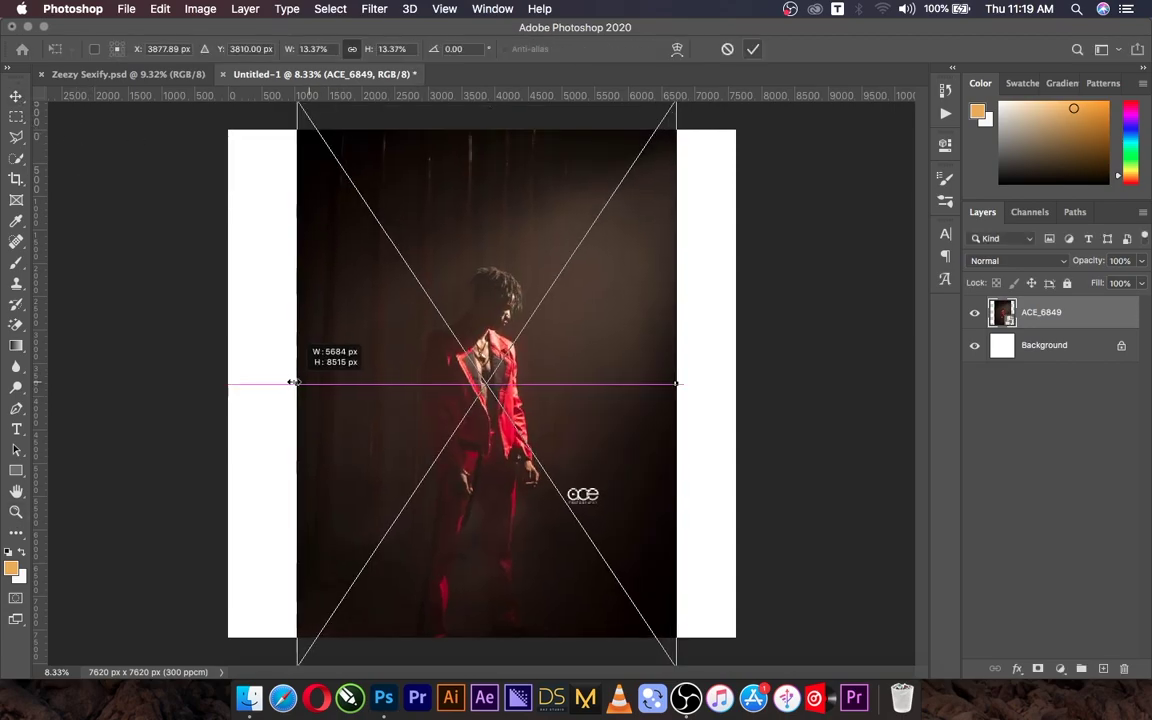
{"action": "left_click_drag", "start_coordinate": [676, 381], "coordinate": [684, 387]}
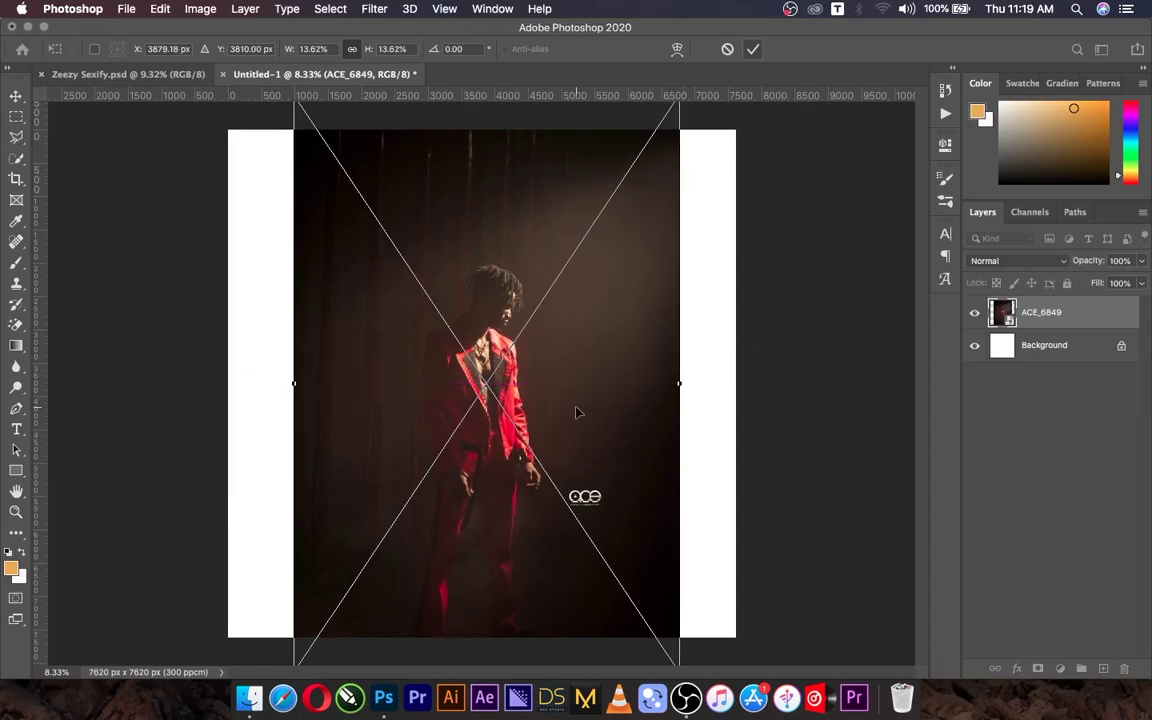
{"action": "mouse_move", "coordinate": [518, 363]}
{"action": "left_mouse_down"}
{"action": "mouse_move", "coordinate": [578, 401]}
{"action": "mouse_move", "coordinate": [577, 391]}
{"action": "left_mouse_up"}
{"action": "left_click", "coordinate": [753, 48]}
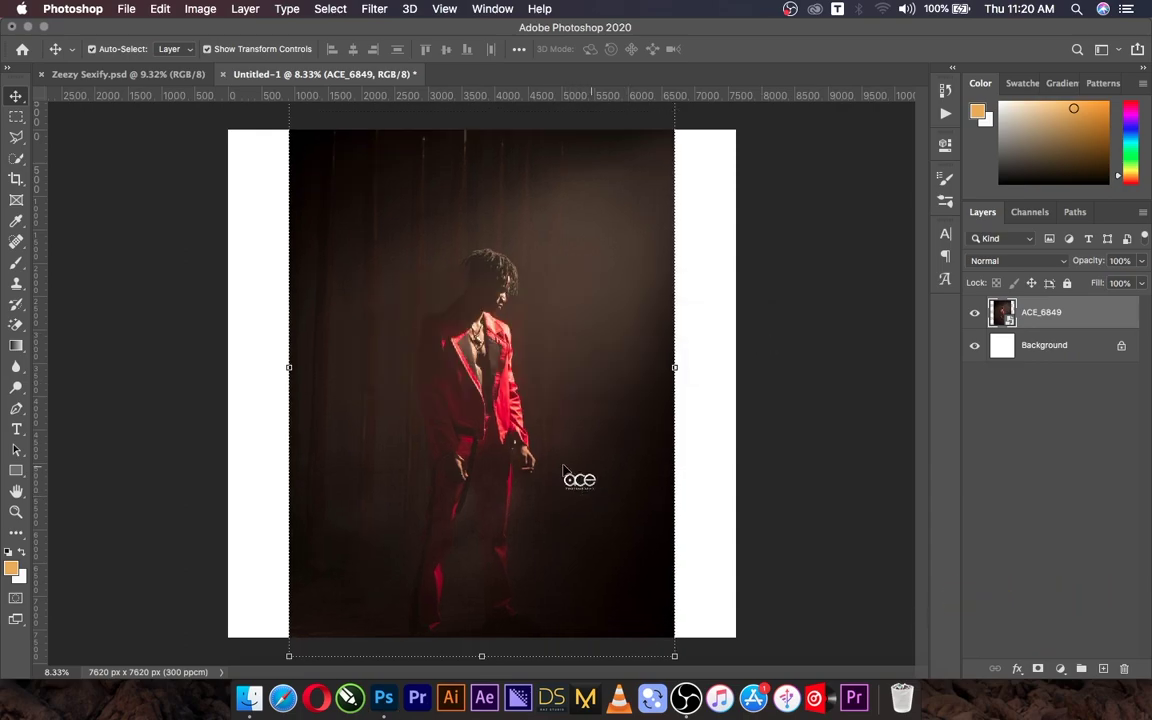
- Lasso the ace watermark and rasterize the ACE_6849 photo layer
{"action": "left_click", "coordinate": [16, 135]}
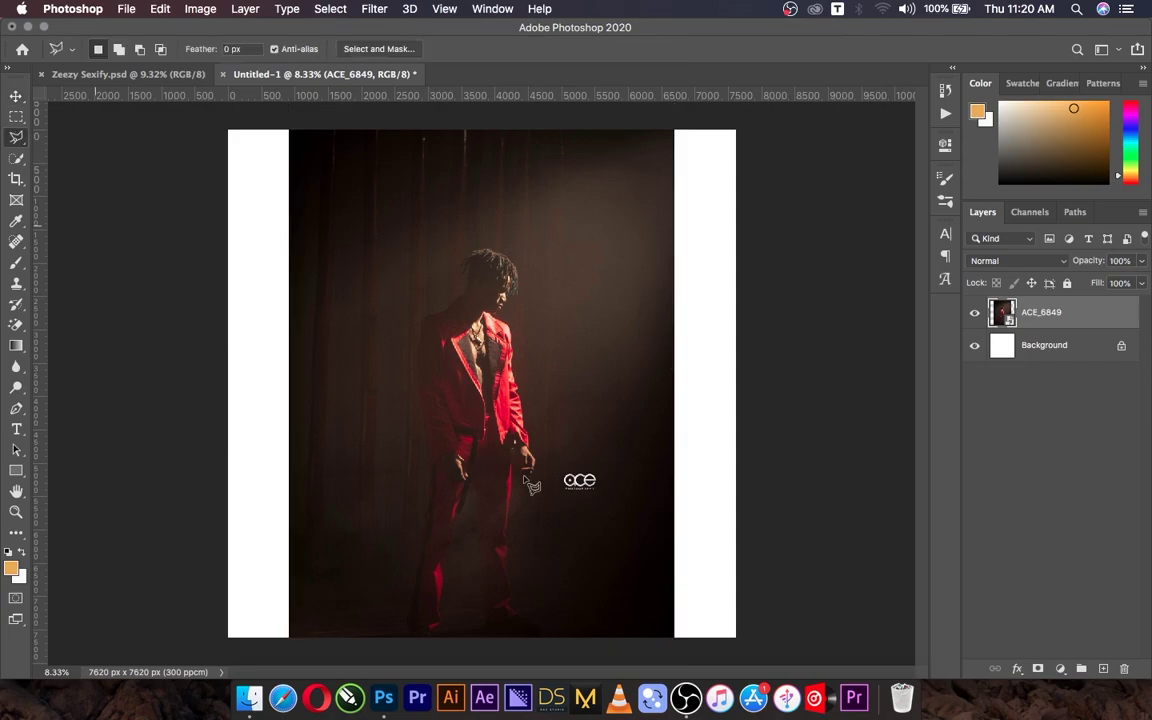
{"action": "mouse_move", "coordinate": [555, 467]}
{"action": "left_mouse_down"}
{"action": "mouse_move", "coordinate": [600, 505]}
{"action": "mouse_move", "coordinate": [556, 468]}
{"action": "left_mouse_up"}
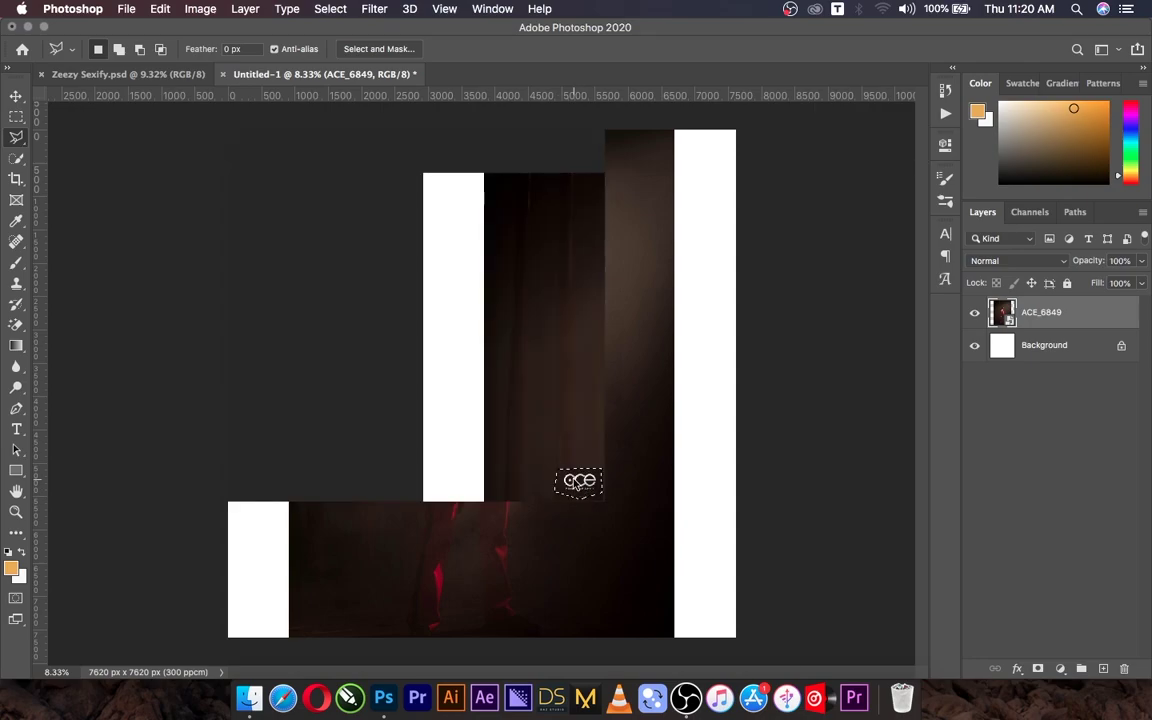
{"action": "right_click", "coordinate": [577, 484]}
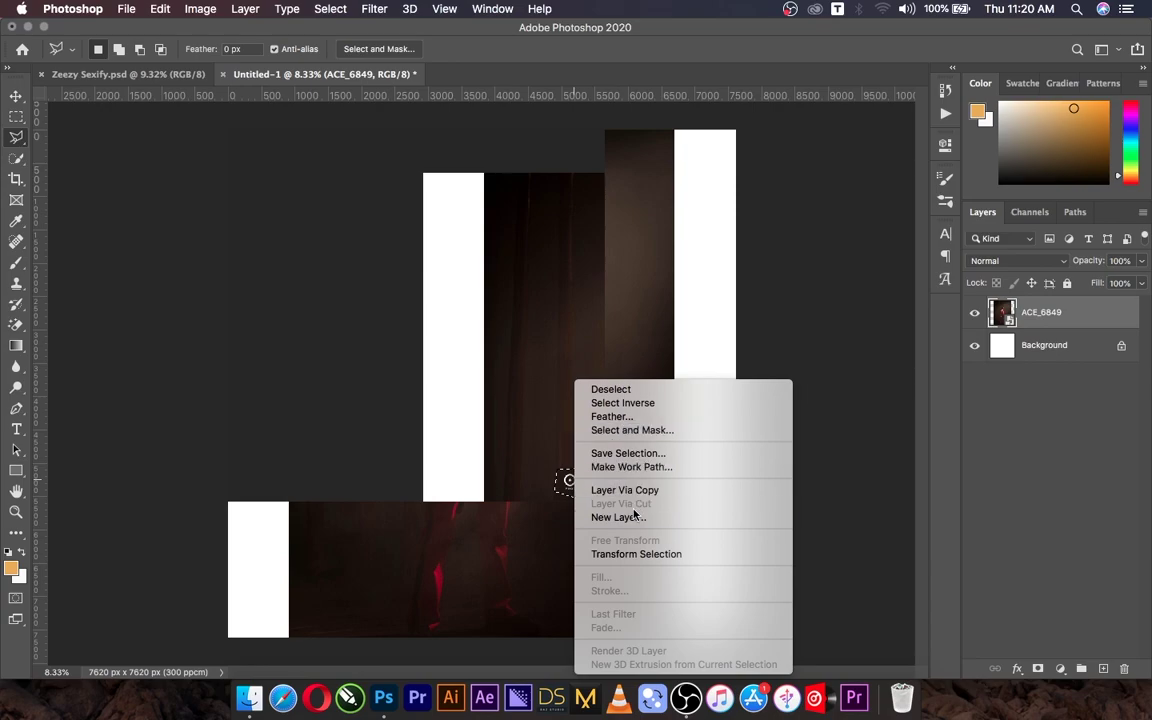
{"action": "right_click", "coordinate": [1100, 314]}
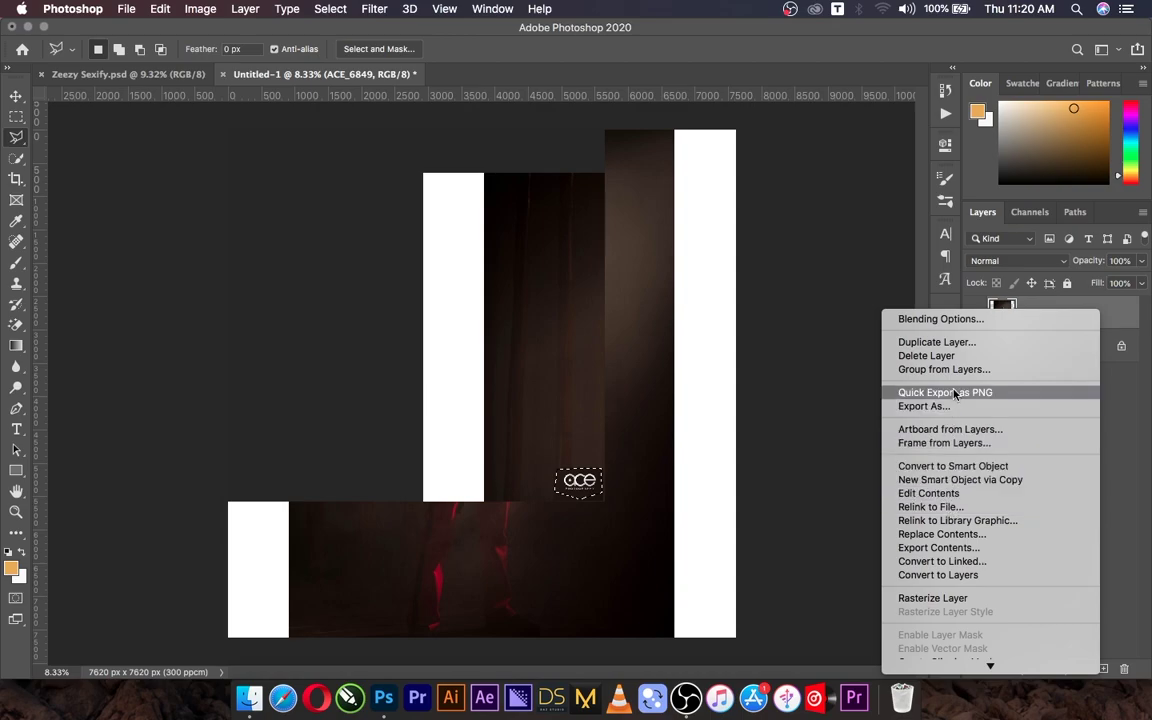
{"action": "left_click", "coordinate": [935, 598]}
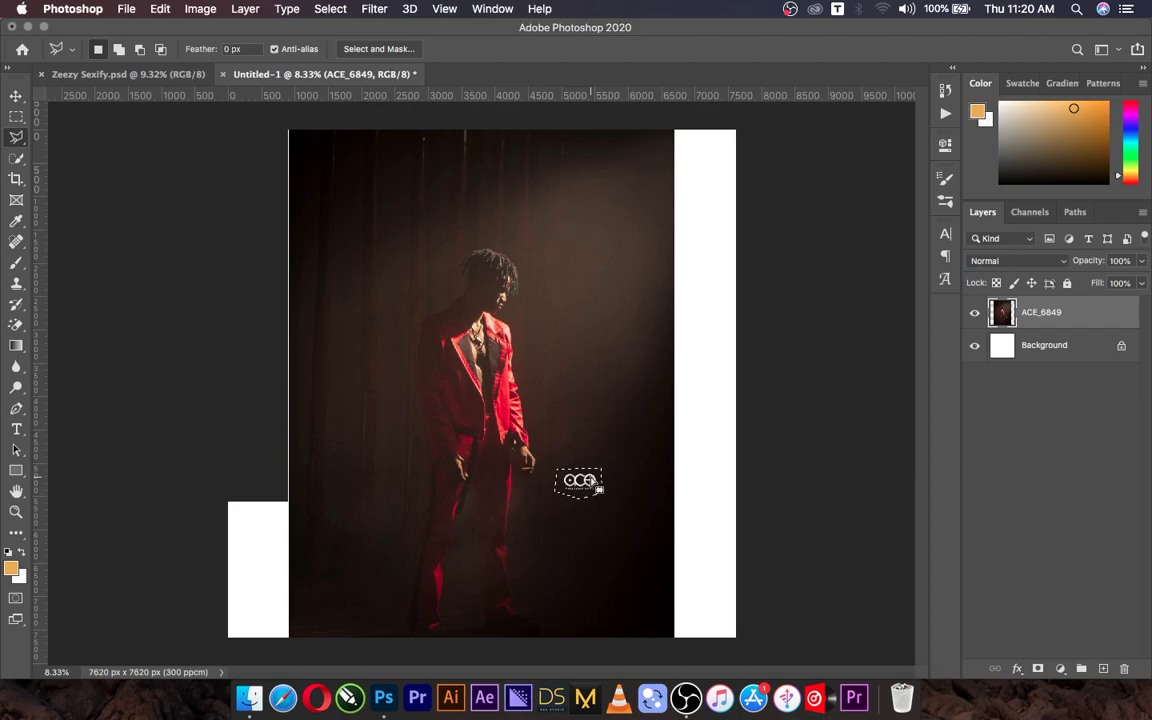
- Content-Aware fill the watermark area and deselect
{"action": "right_click", "coordinate": [592, 481]}
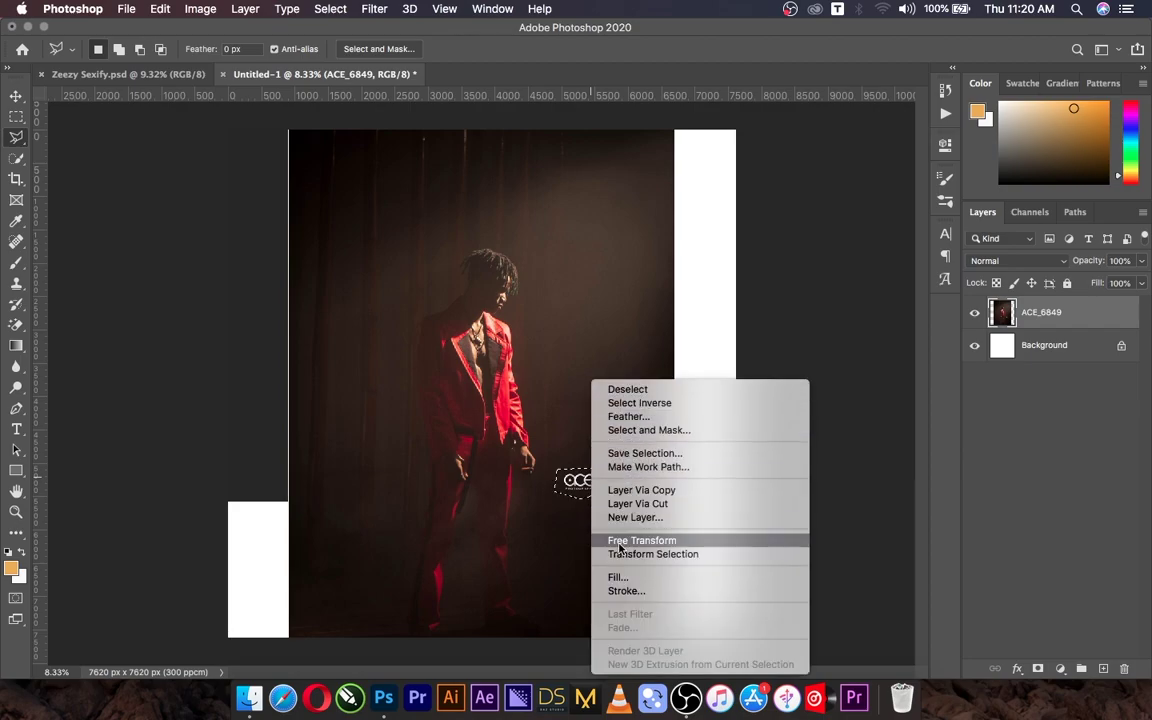
{"action": "left_click", "coordinate": [627, 580]}
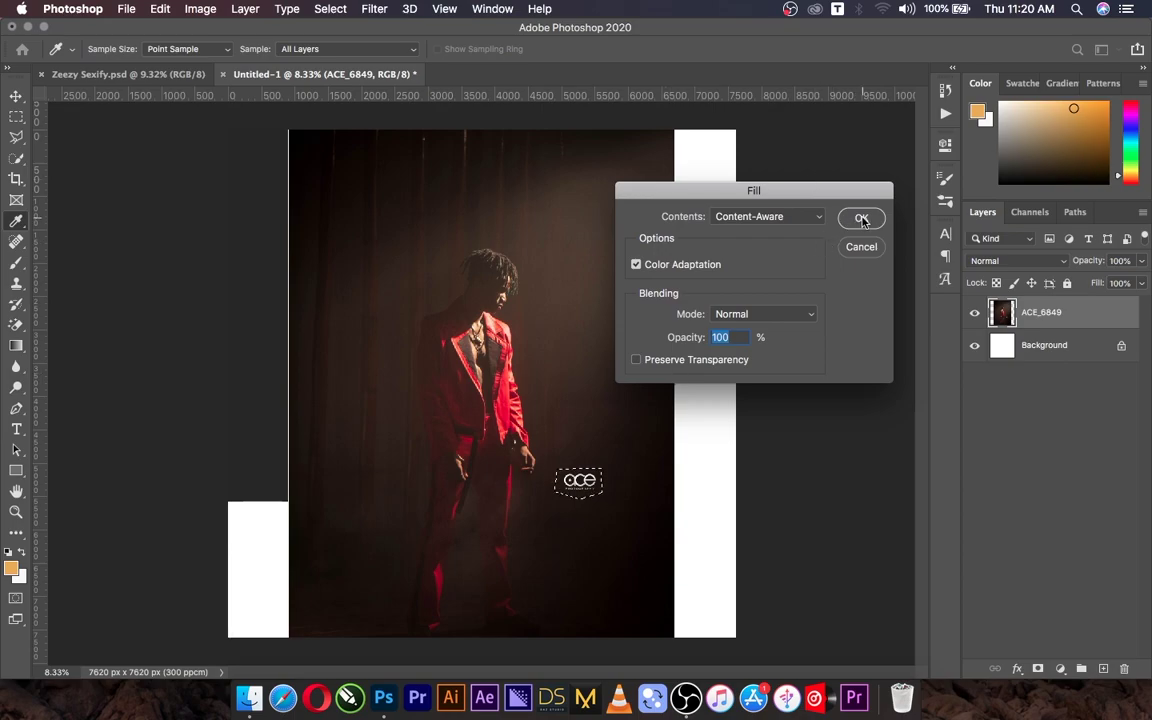
{"action": "left_click", "coordinate": [861, 218]}
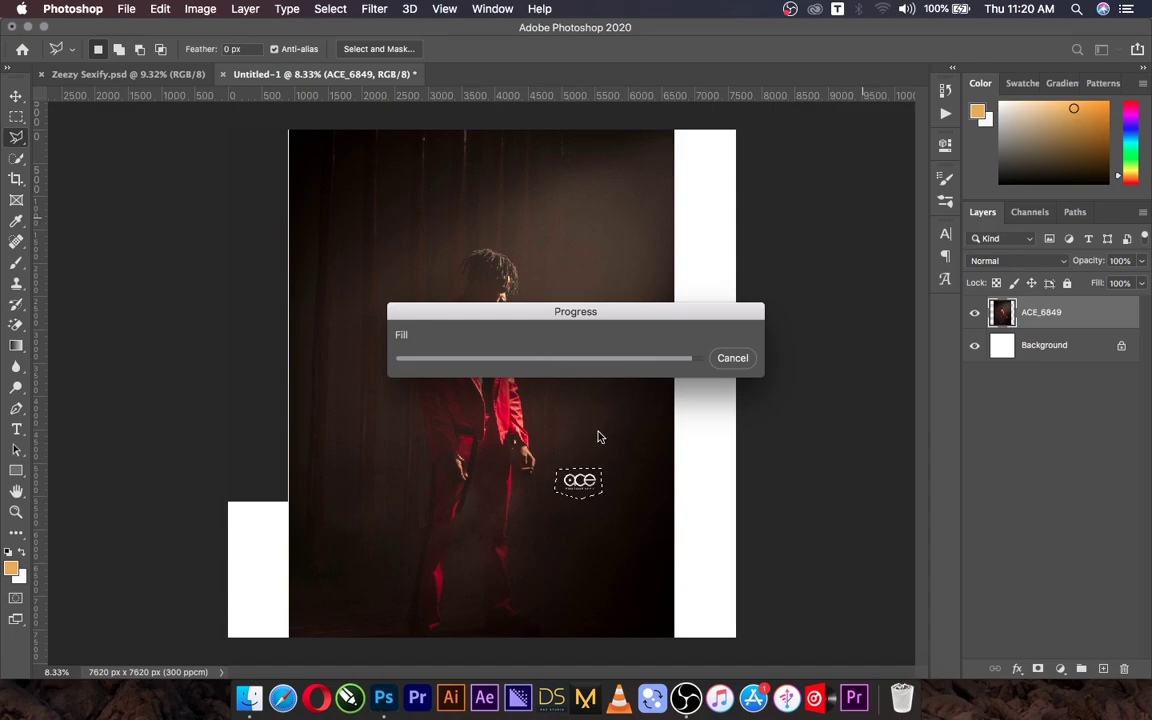
{"action": "right_click", "coordinate": [573, 381]}
{"action": "left_click", "coordinate": [606, 395]}
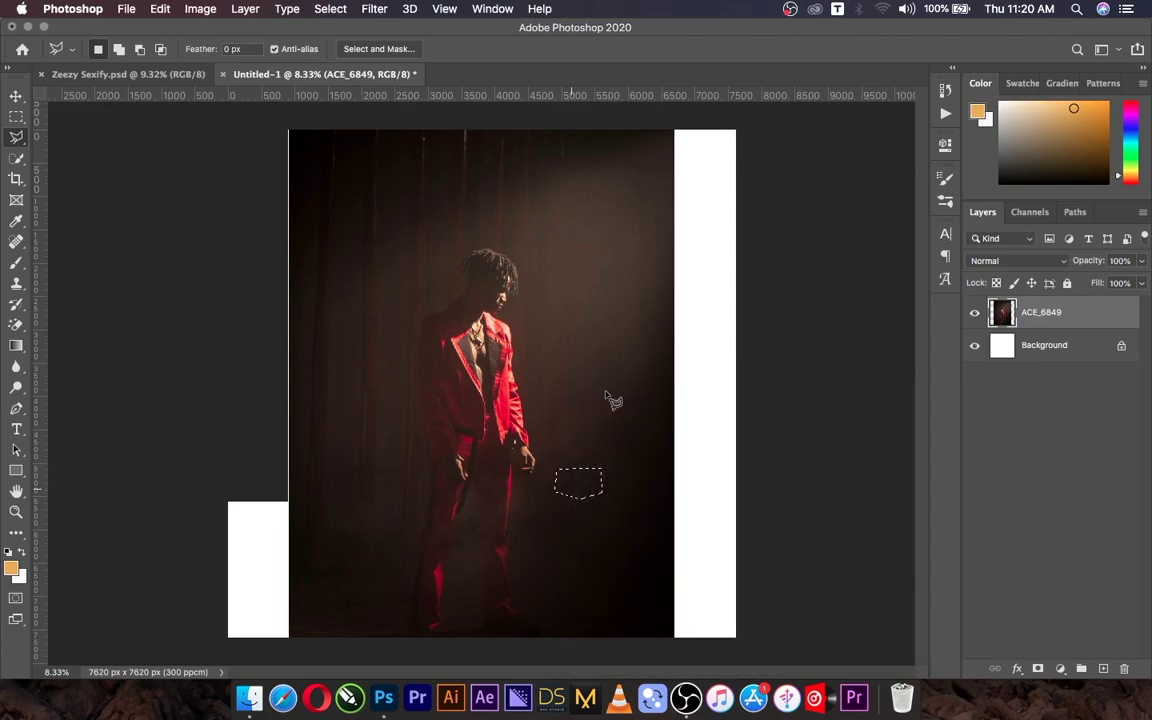
- Polygon-select the right white strip and Content-Aware fill it with curtain
{"action": "left_click", "coordinate": [641, 126]}
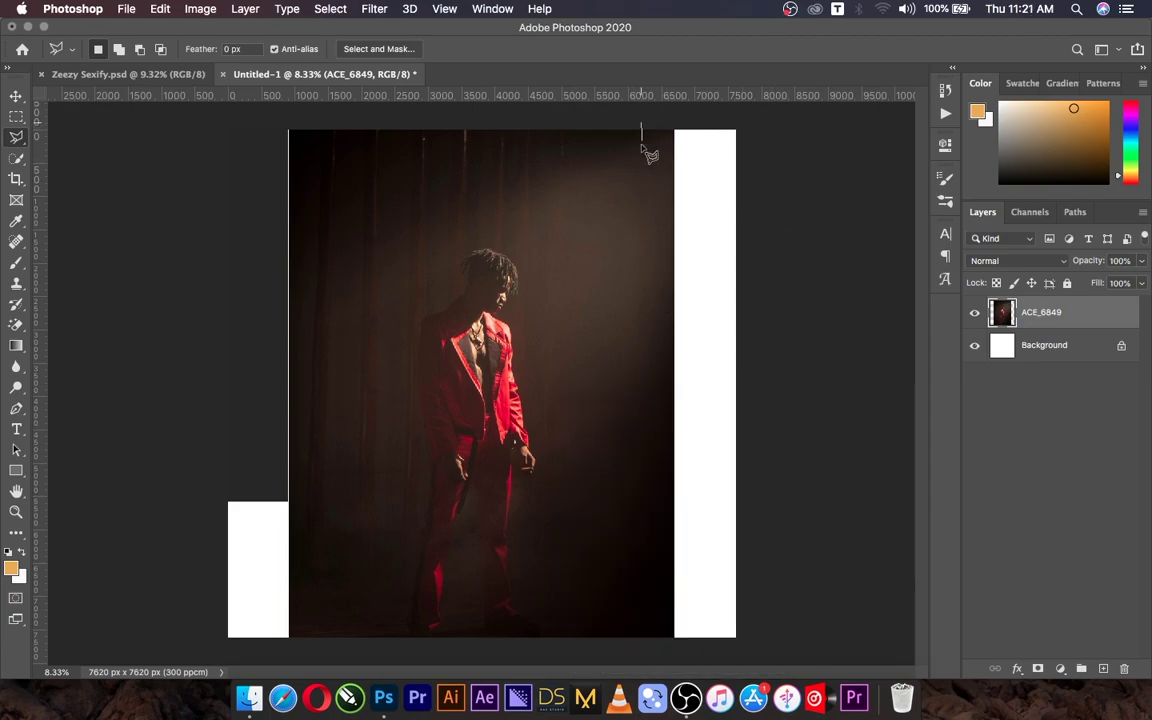
{"action": "left_click", "coordinate": [629, 641]}
{"action": "left_click", "coordinate": [755, 652]}
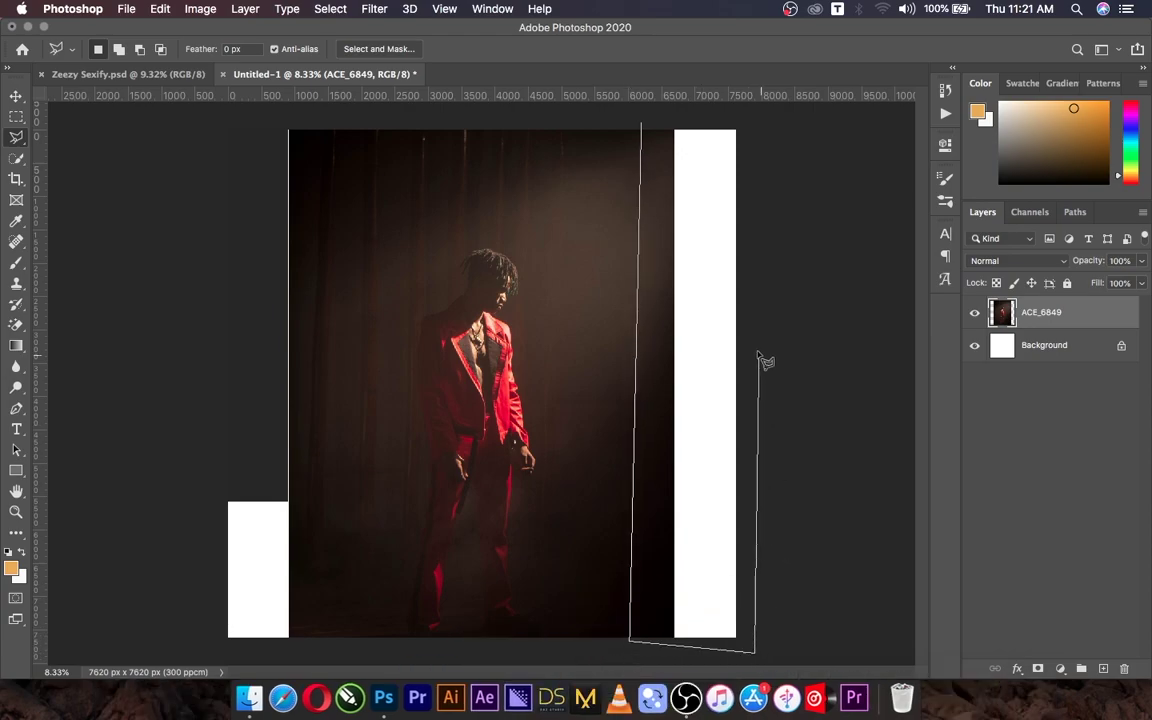
{"action": "left_click", "coordinate": [757, 119]}
{"action": "left_click", "coordinate": [648, 131]}
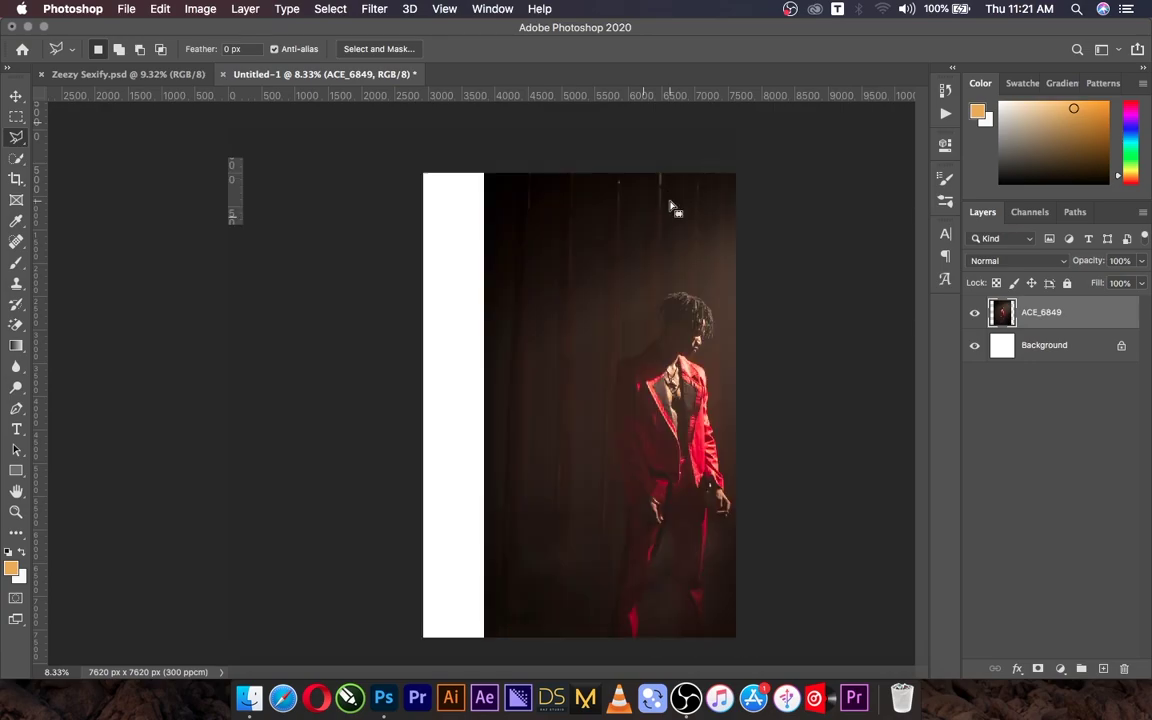
{"action": "right_click", "coordinate": [670, 236]}
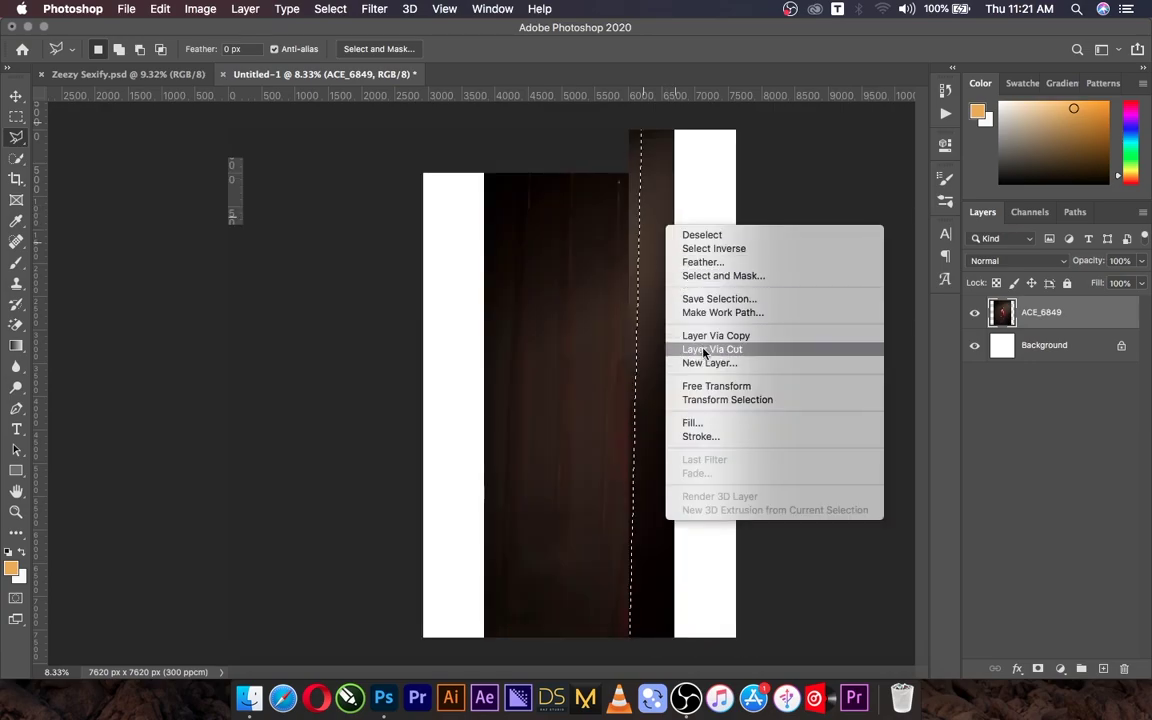
{"action": "left_click", "coordinate": [705, 423]}
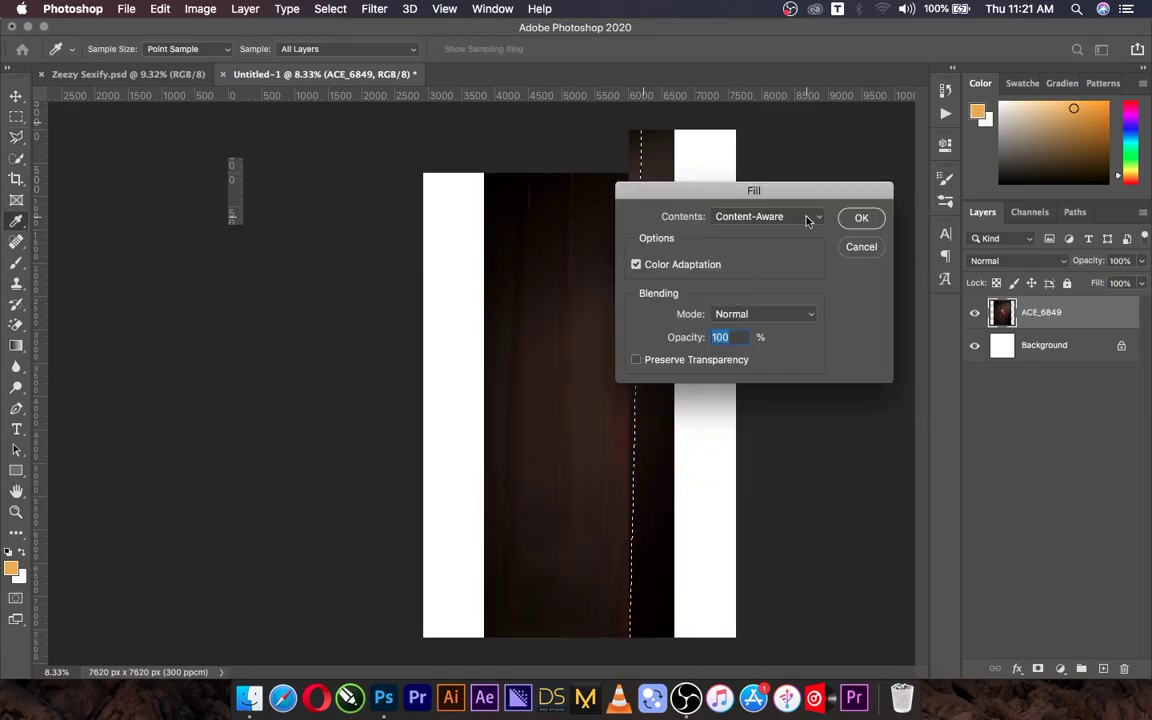
{"action": "left_click", "coordinate": [858, 220]}
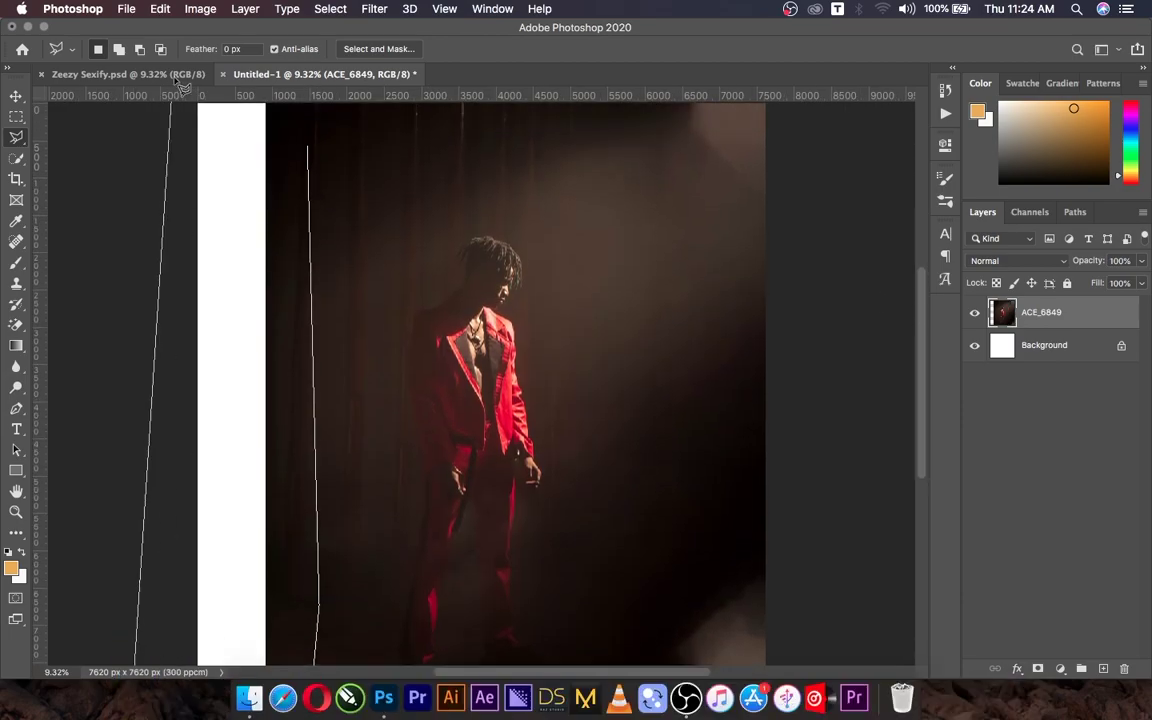
- Content-Aware fill the left white strip and deselect
{"action": "left_click", "coordinate": [861, 216]}
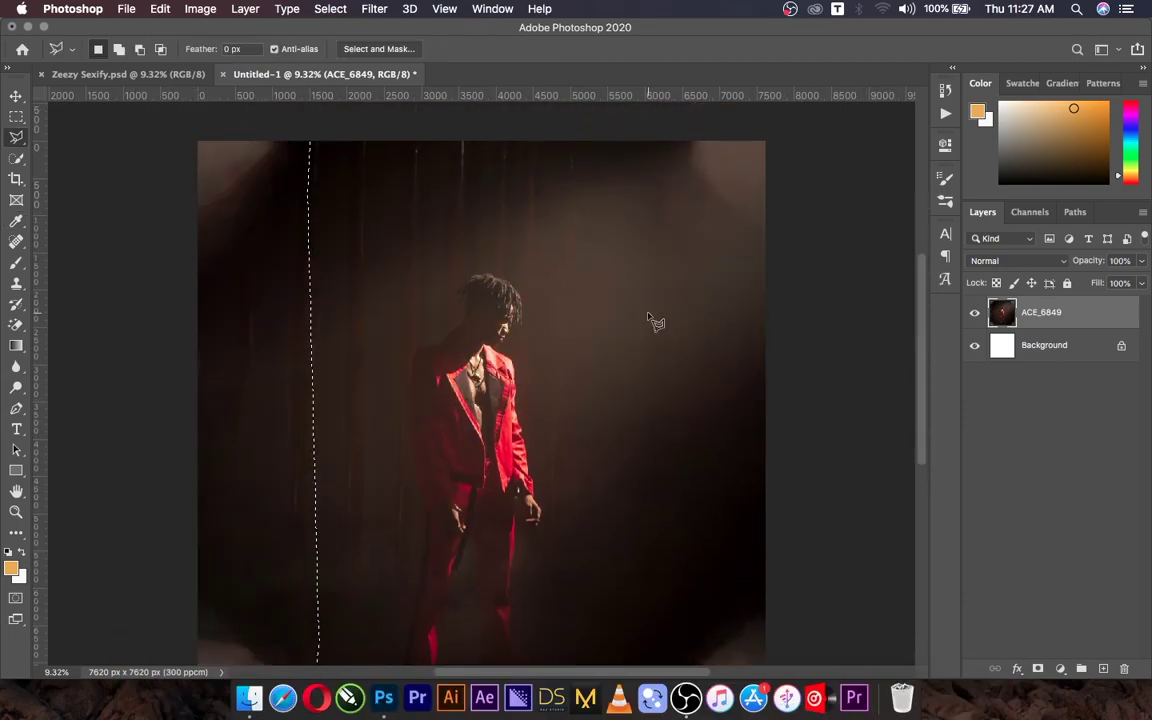
{"action": "right_click", "coordinate": [267, 241]}
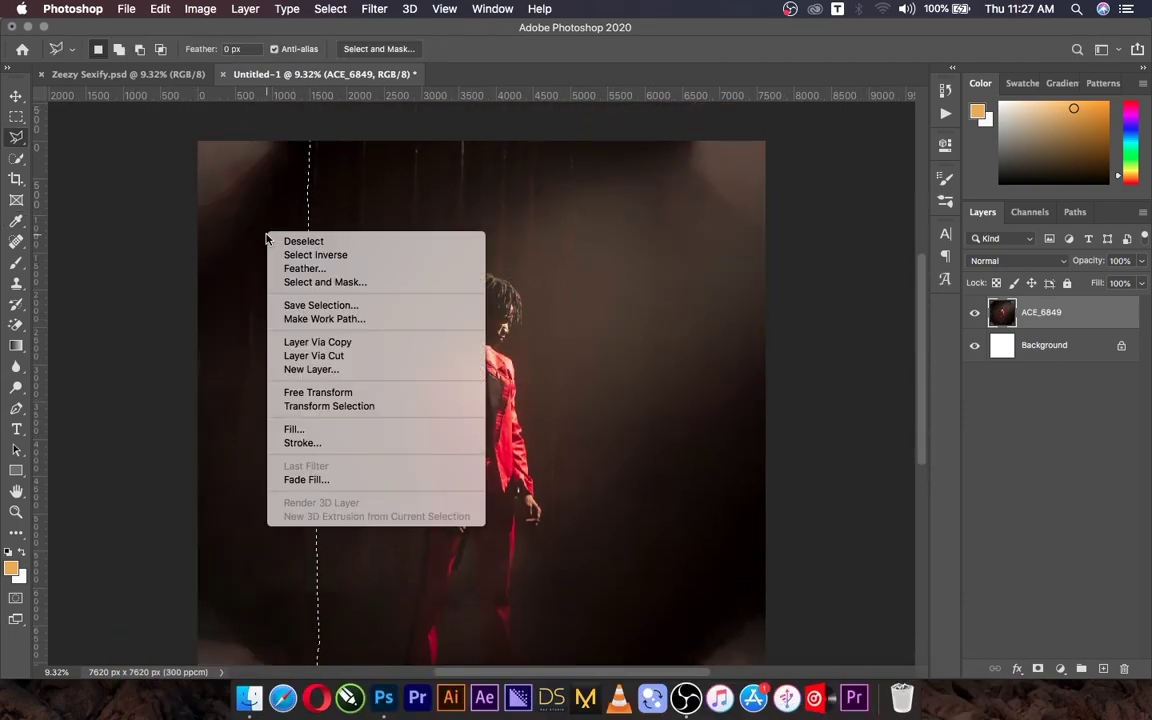
{"action": "left_click", "coordinate": [326, 244]}
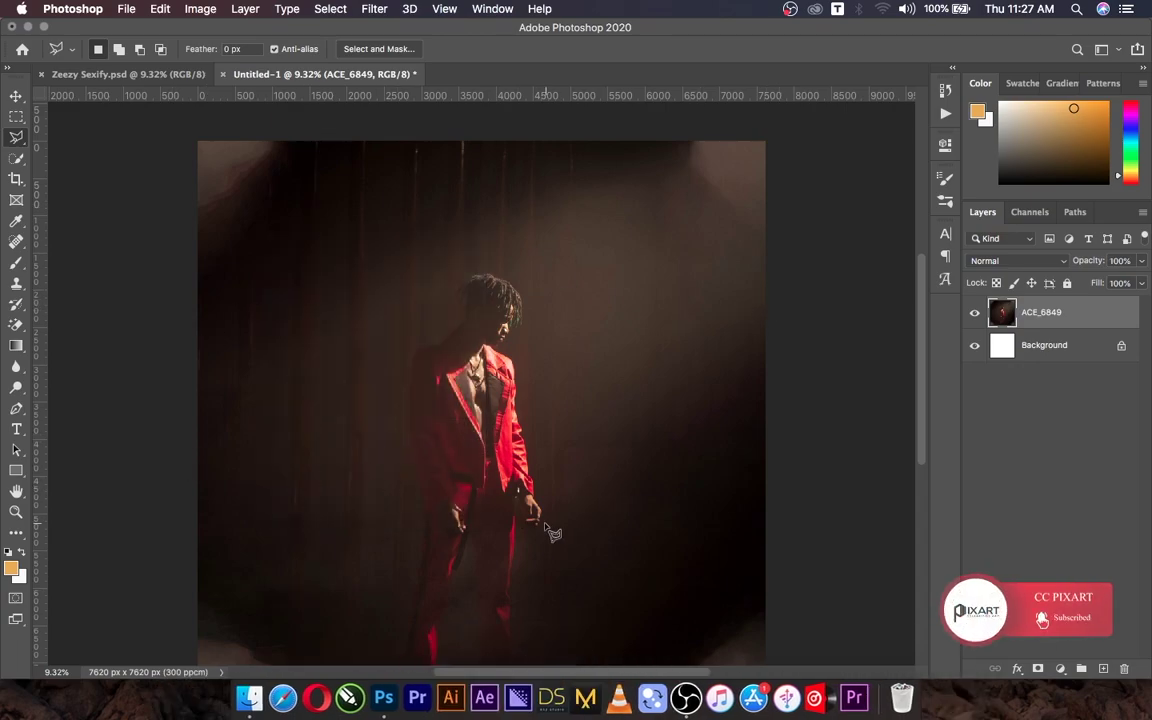
{"action": "scroll", "coordinate": [517, 492], "scroll_direction": "down", "scroll_amount": 1}
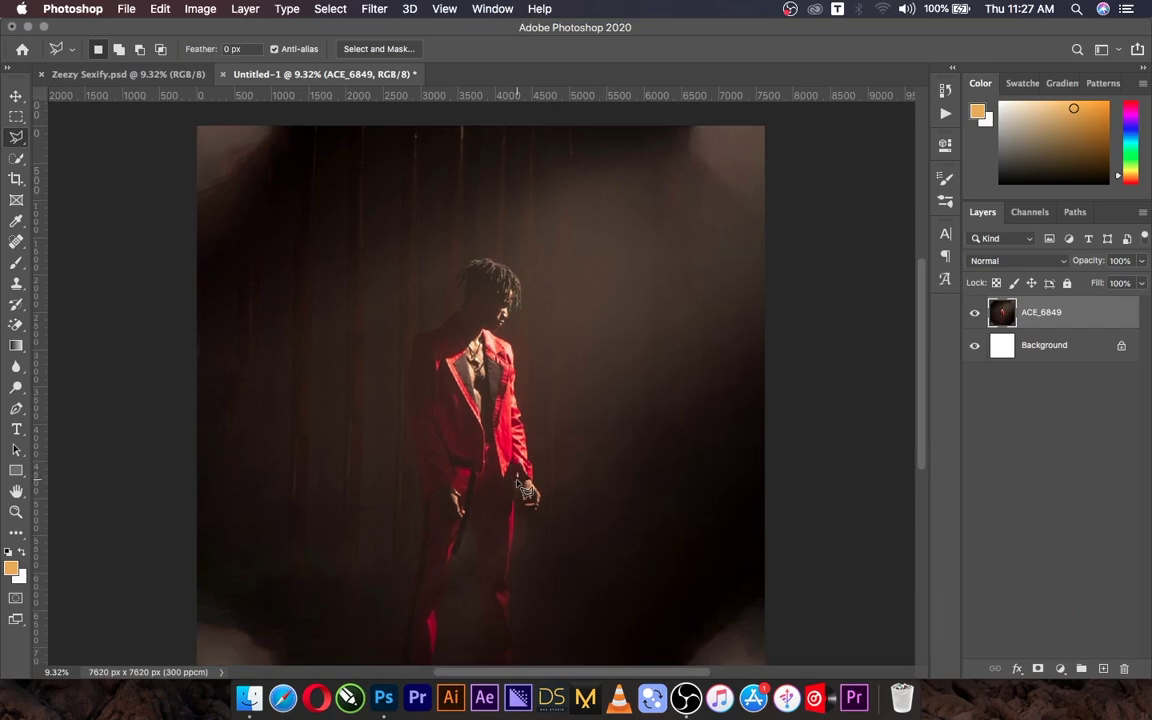
{"action": "scroll", "coordinate": [517, 492], "scroll_direction": "down", "scroll_amount": 1}
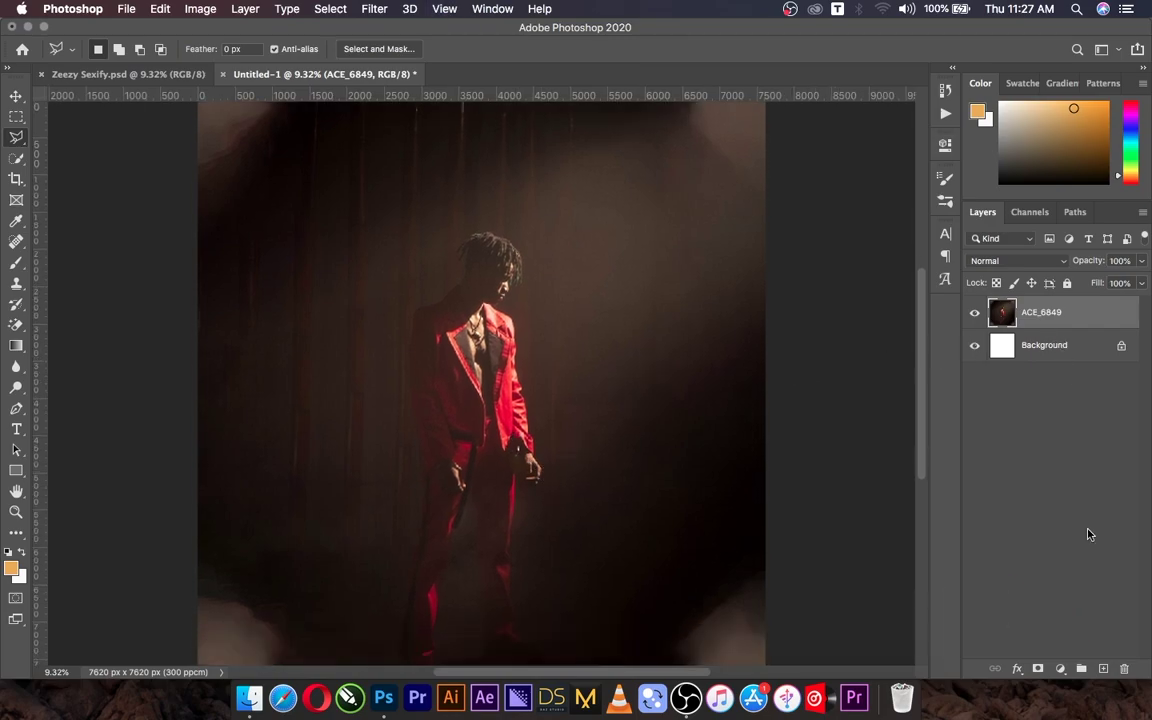
- Add a Color Balance adjustment layer, checking it against the Zeezy Sexify reference
{"action": "left_click", "coordinate": [1060, 668]}
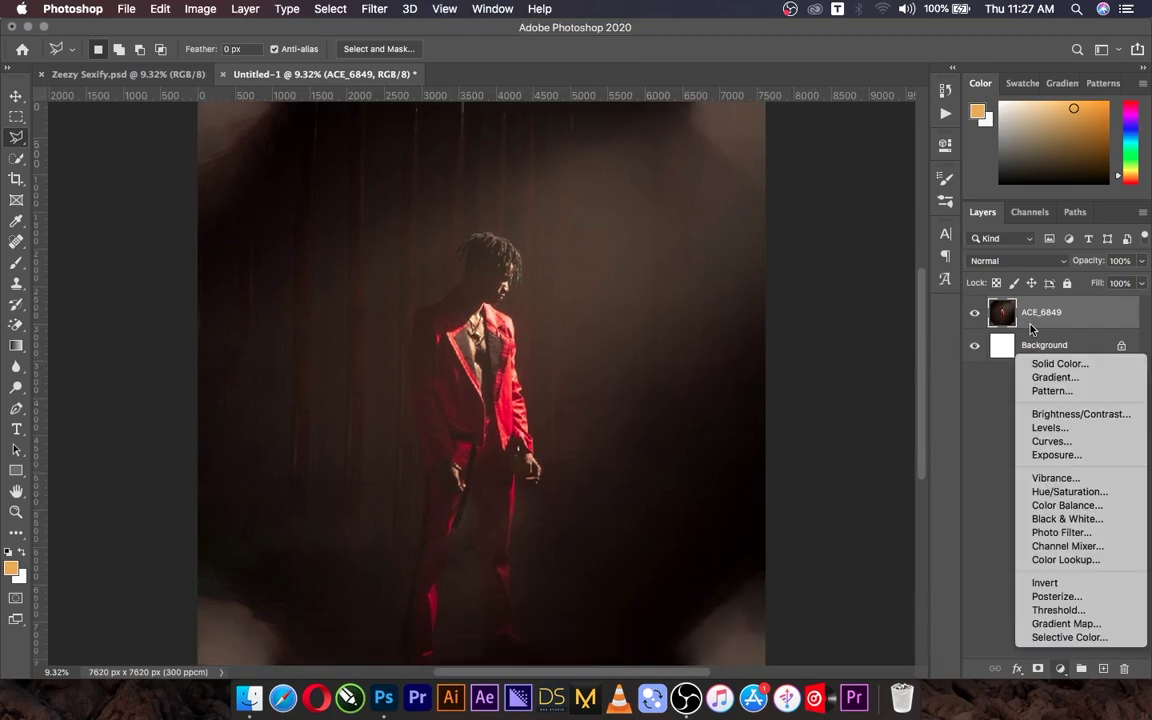
{"action": "left_click", "coordinate": [1066, 505]}
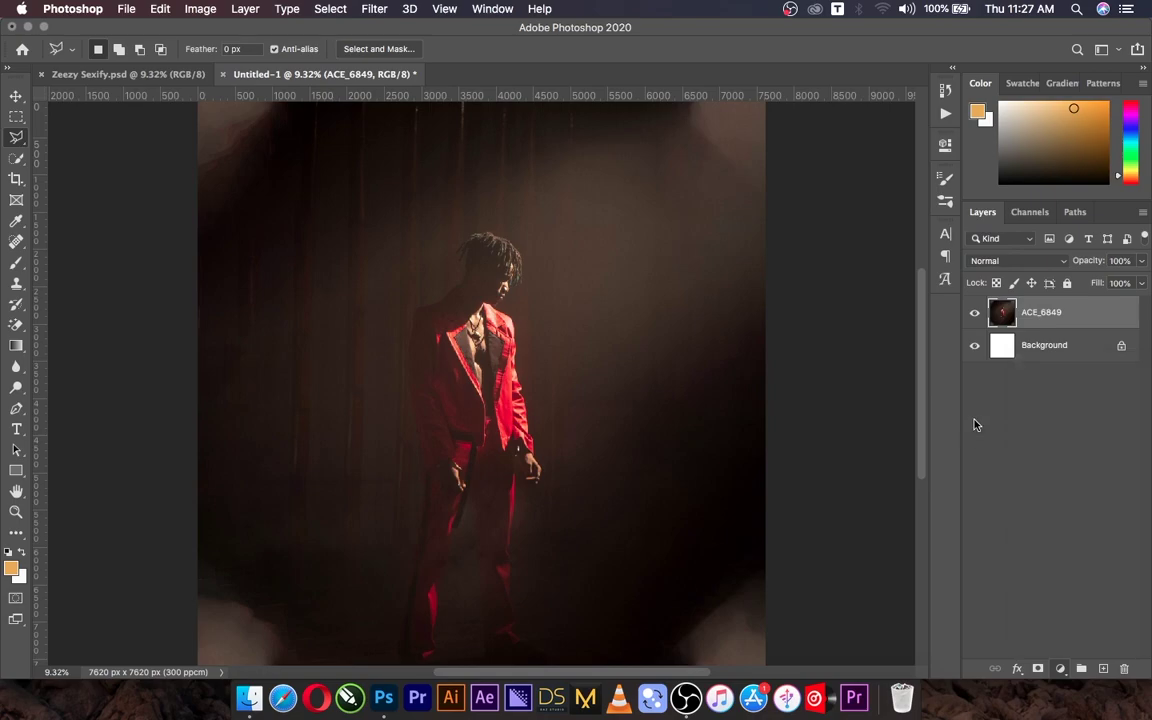
{"action": "left_click", "coordinate": [186, 74]}
{"action": "left_click", "coordinate": [190, 76]}
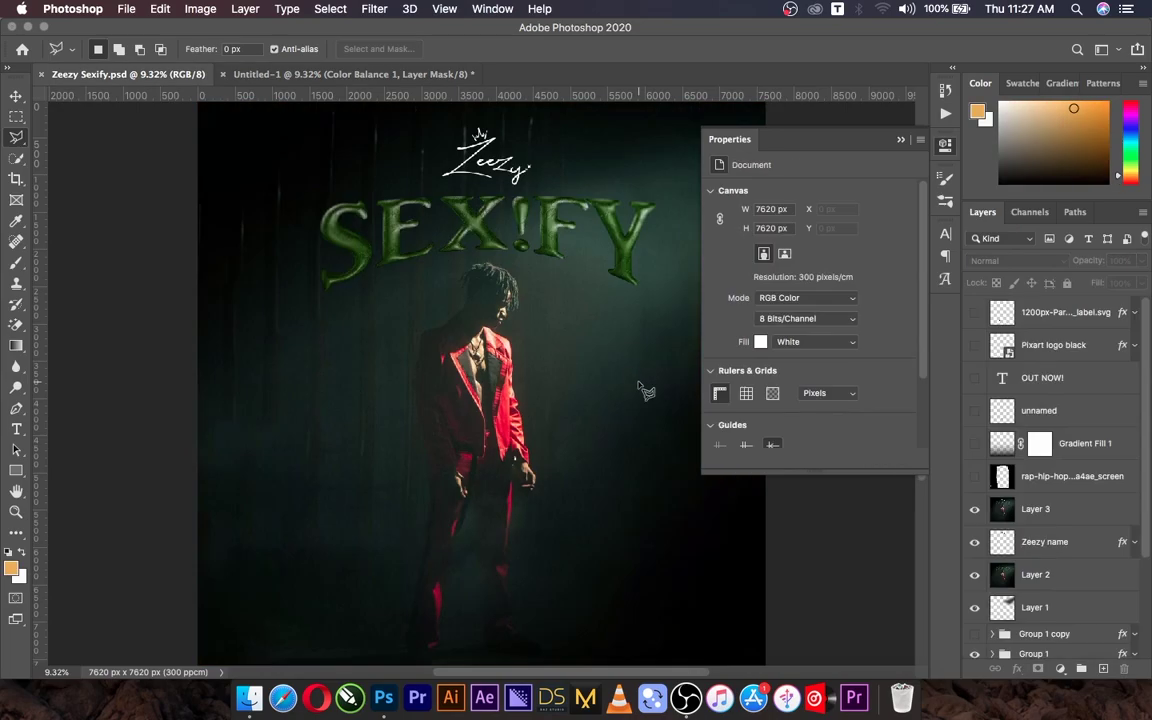
{"action": "left_click", "coordinate": [295, 74]}
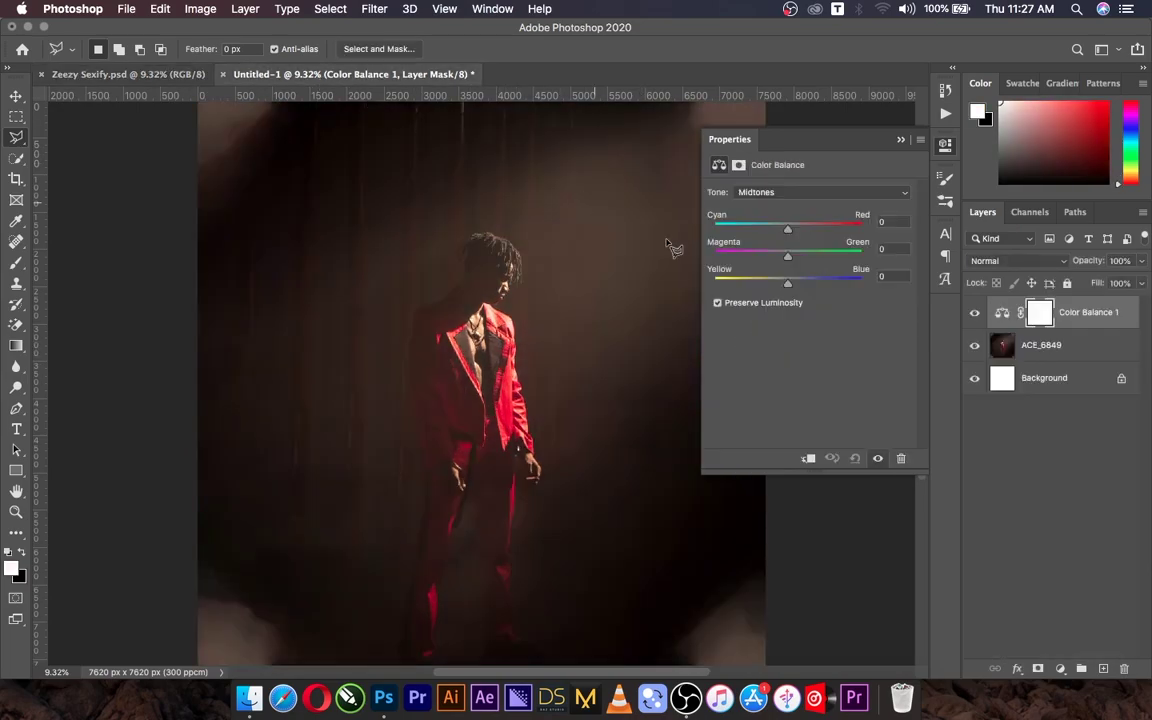
{"action": "left_click", "coordinate": [901, 141]}
- Add a Curves S-curve above ACE_6849: shadows 53→42, highlights 186→192
{"action": "left_click", "coordinate": [1077, 346]}
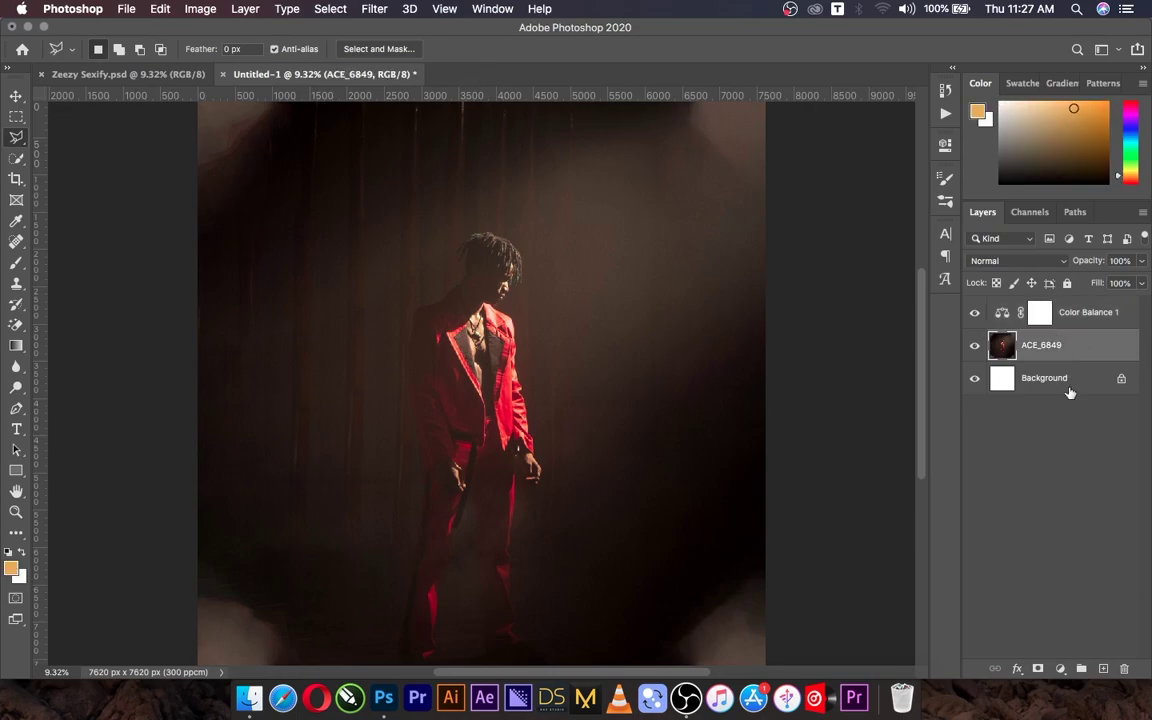
{"action": "left_click", "coordinate": [1060, 668]}
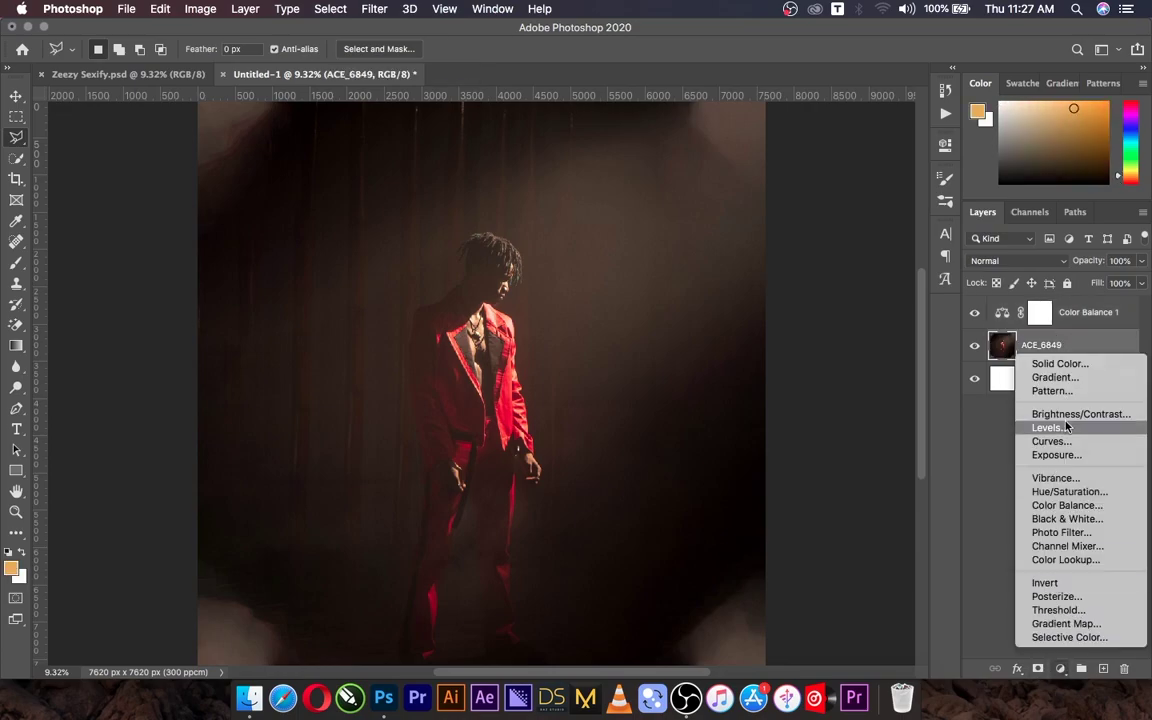
{"action": "left_click", "coordinate": [1048, 441]}
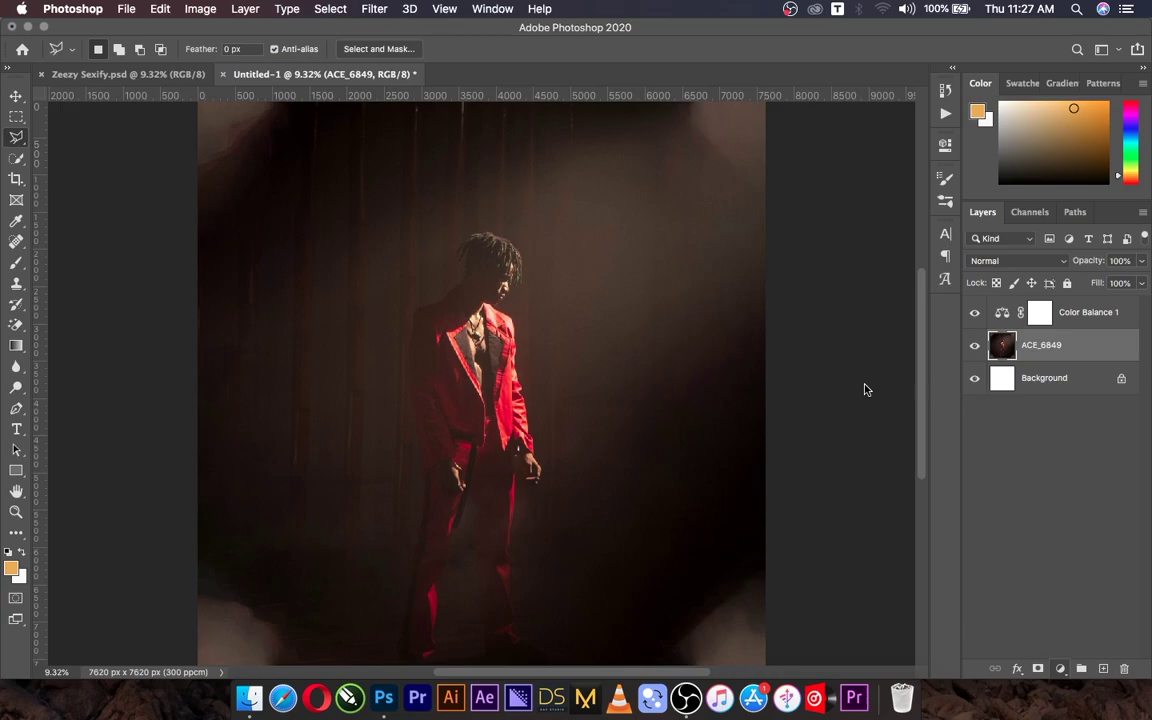
{"action": "left_click_drag", "start_coordinate": [830, 303], "coordinate": [858, 268]}
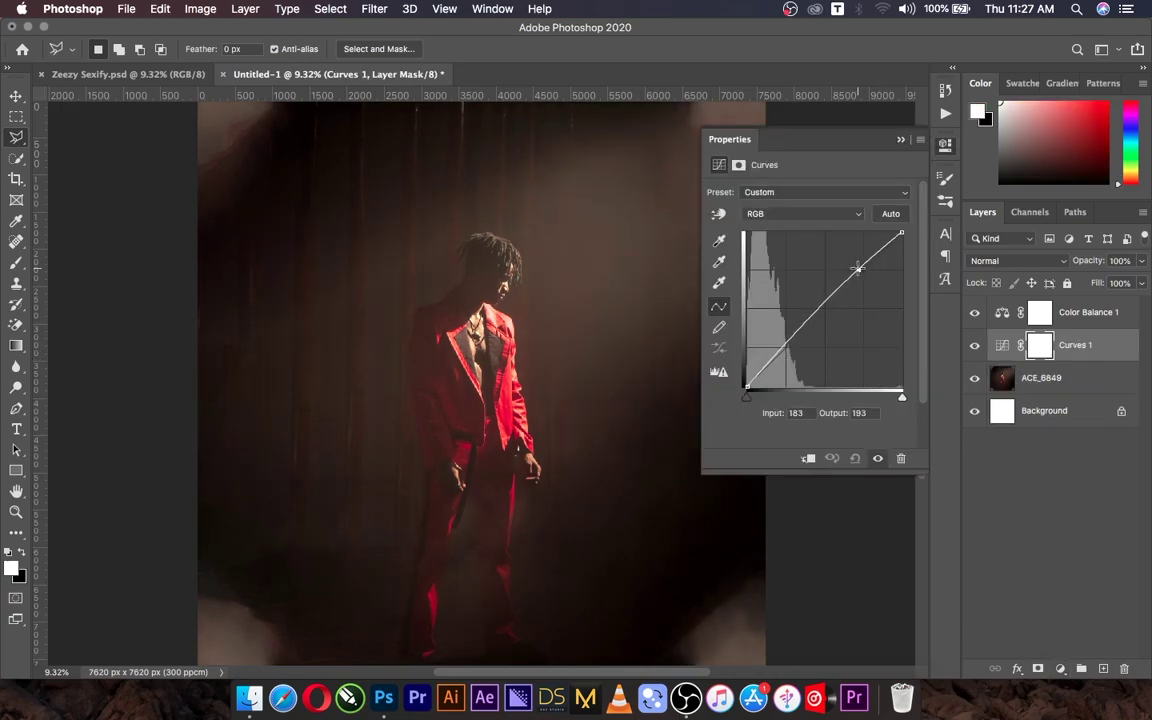
{"action": "left_click_drag", "start_coordinate": [776, 355], "coordinate": [779, 361]}
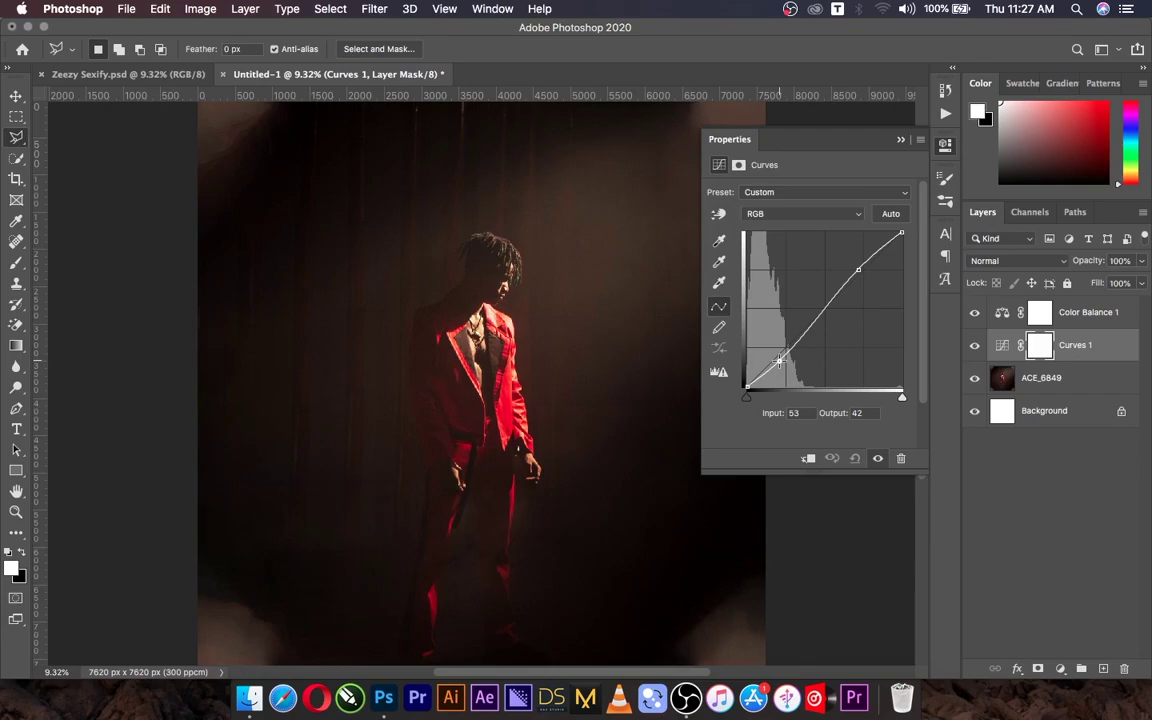
{"action": "left_click", "coordinate": [860, 271]}
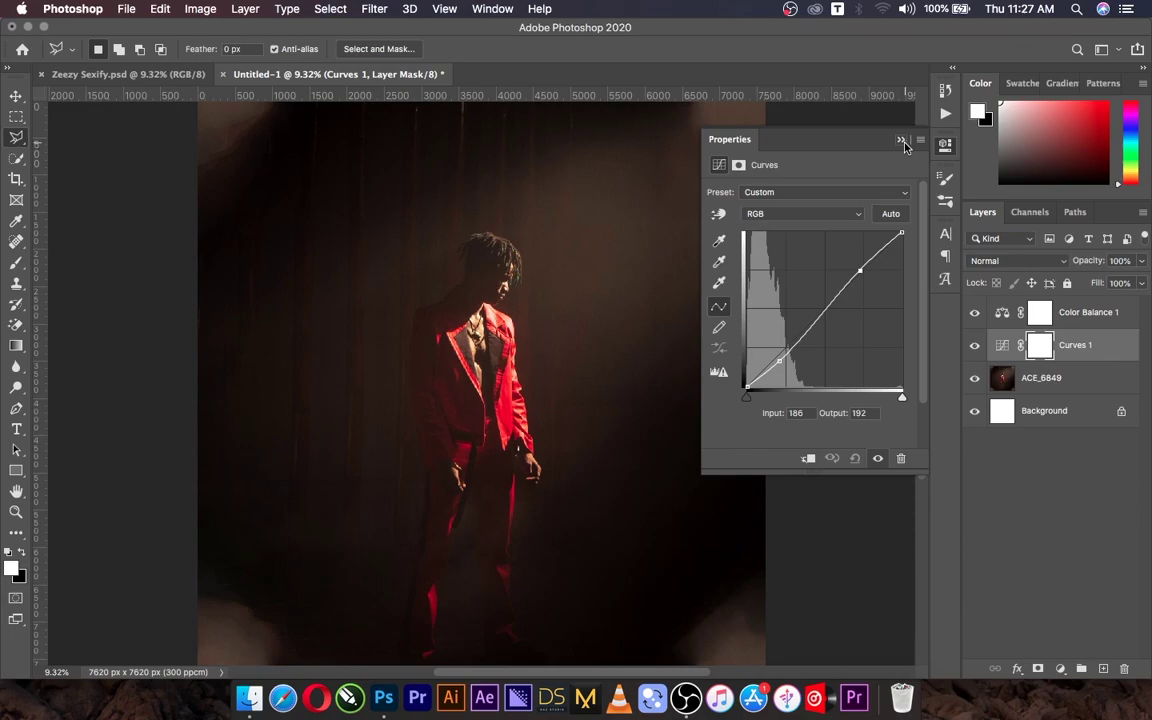
{"action": "left_click", "coordinate": [902, 142]}
- Set Color Balance midtones to Cyan-Red -30 and Magenta-Green +10
{"action": "double_click", "coordinate": [1002, 314]}
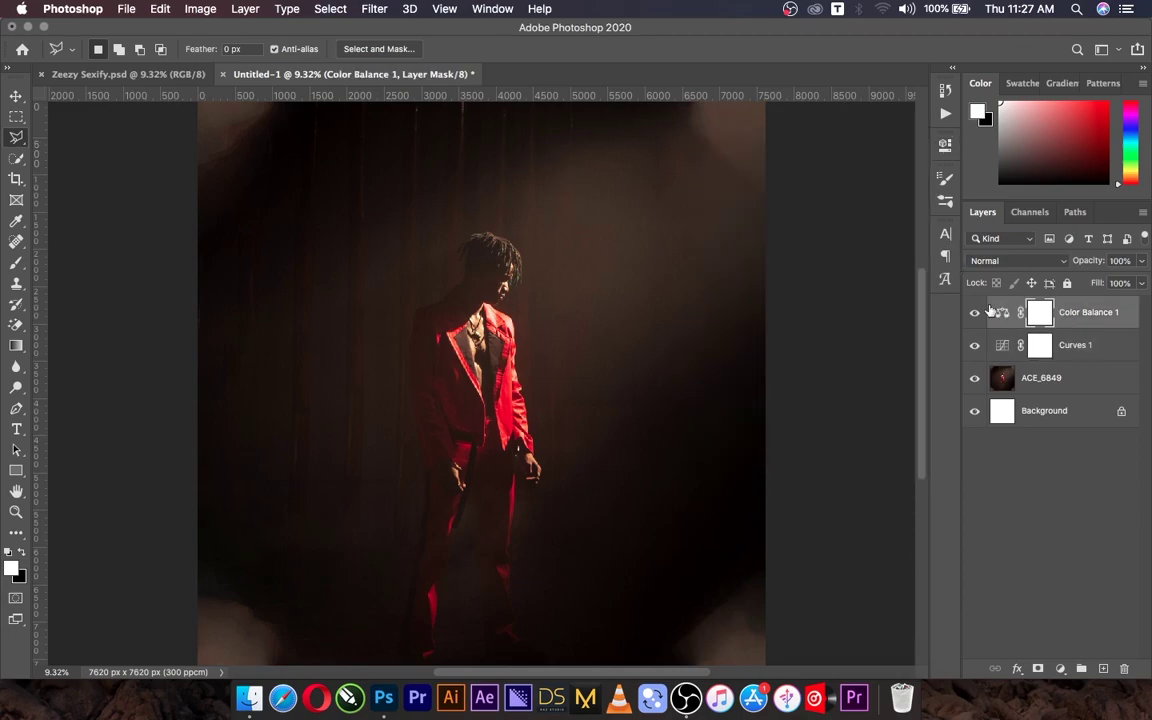
{"action": "left_click_drag", "start_coordinate": [792, 235], "coordinate": [771, 240]}
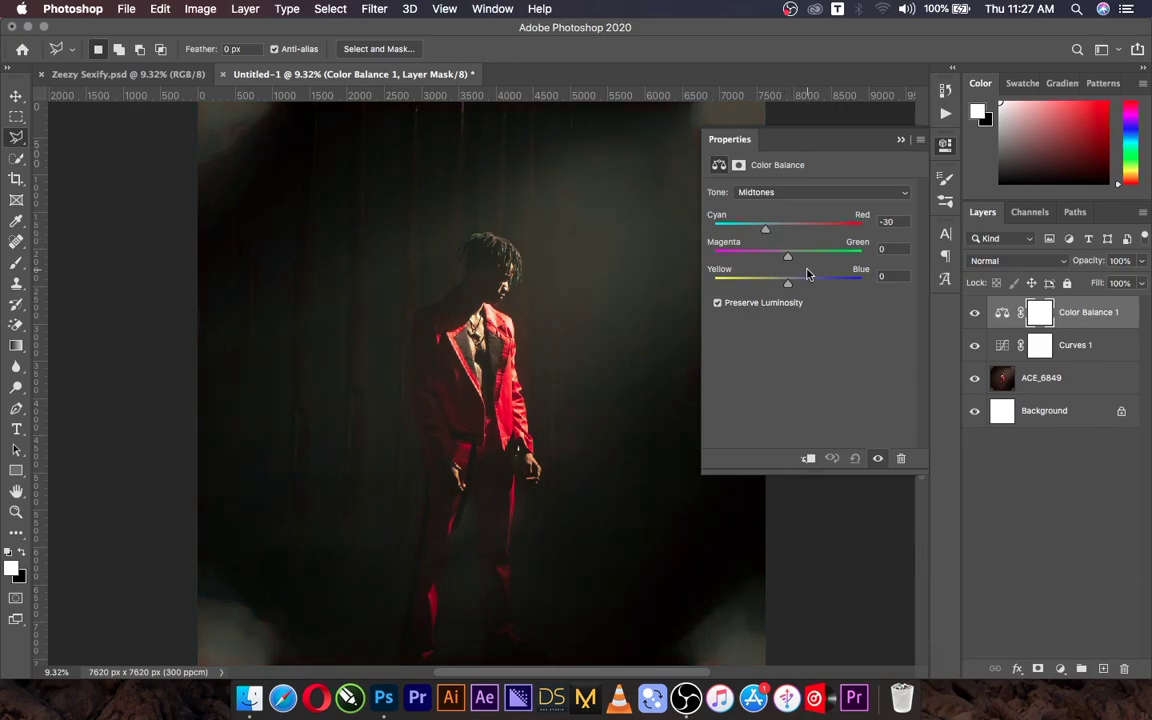
{"action": "left_click_drag", "start_coordinate": [787, 257], "coordinate": [796, 261]}
{"action": "left_click_drag", "start_coordinate": [798, 287], "coordinate": [795, 288]}
{"action": "left_click", "coordinate": [900, 139]}
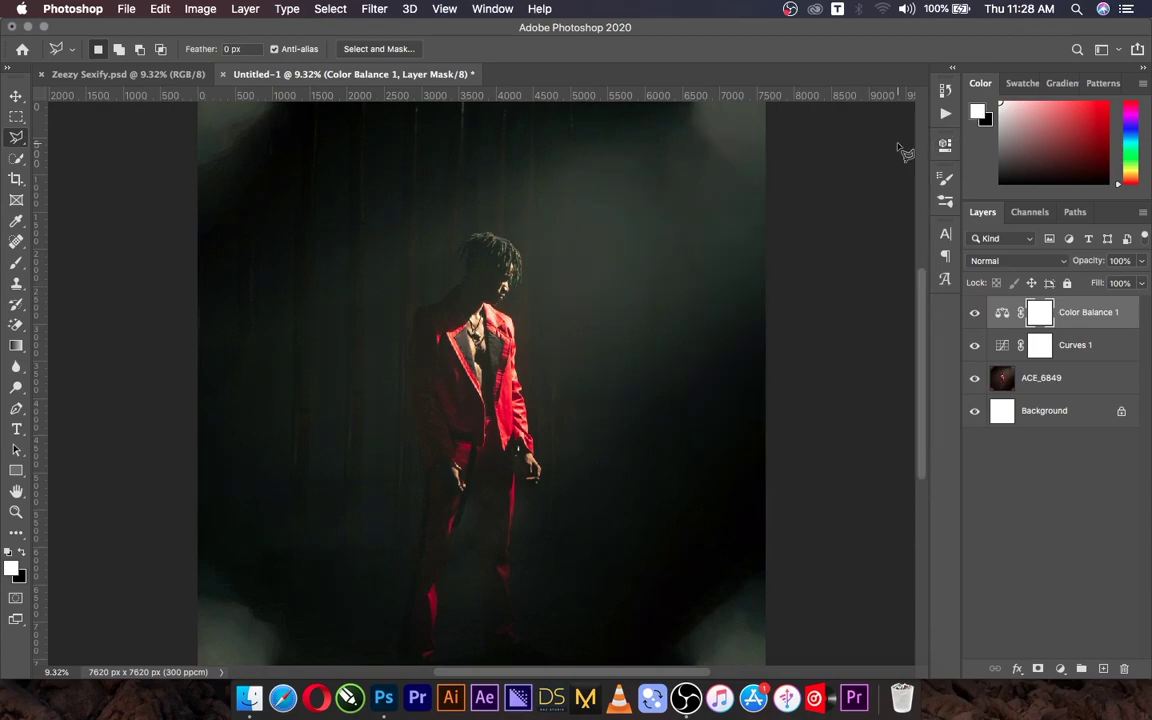
- After comparing with the reference, raise Yellow-Blue to about +26
{"action": "left_click", "coordinate": [142, 72]}
{"action": "left_click", "coordinate": [283, 75]}
{"action": "double_click", "coordinate": [1001, 314]}
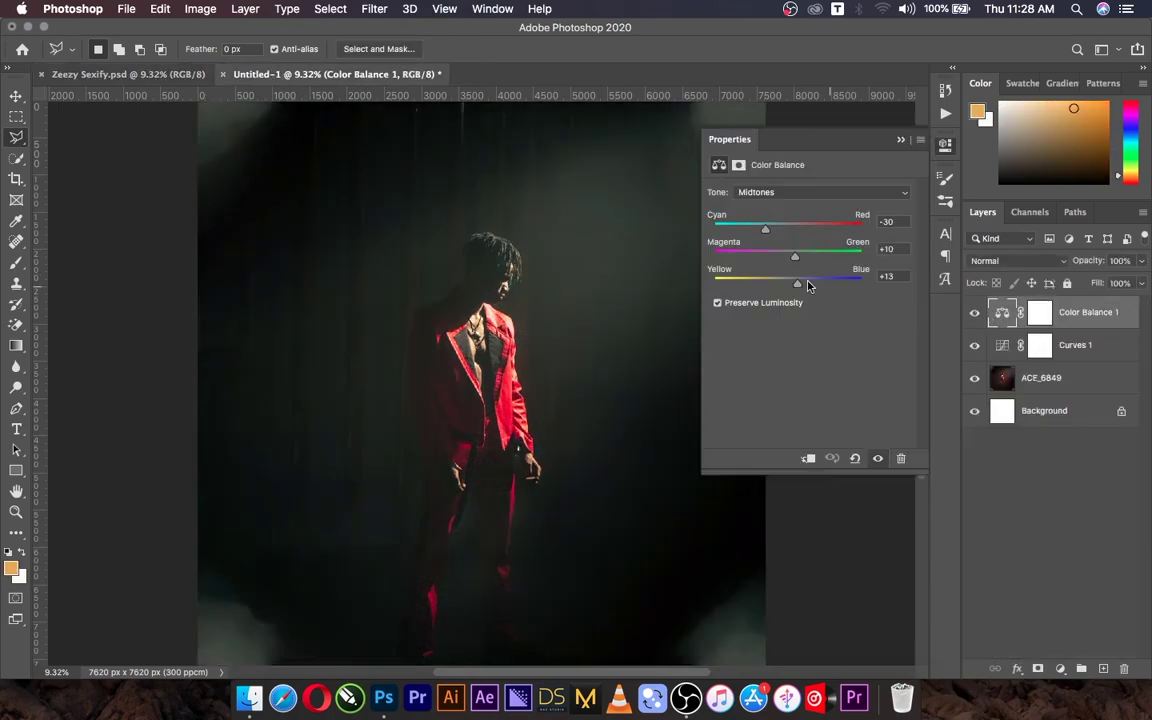
{"action": "left_click_drag", "start_coordinate": [798, 287], "coordinate": [808, 289]}
{"action": "left_click_drag", "start_coordinate": [804, 285], "coordinate": [811, 288]}
{"action": "left_click", "coordinate": [899, 140]}
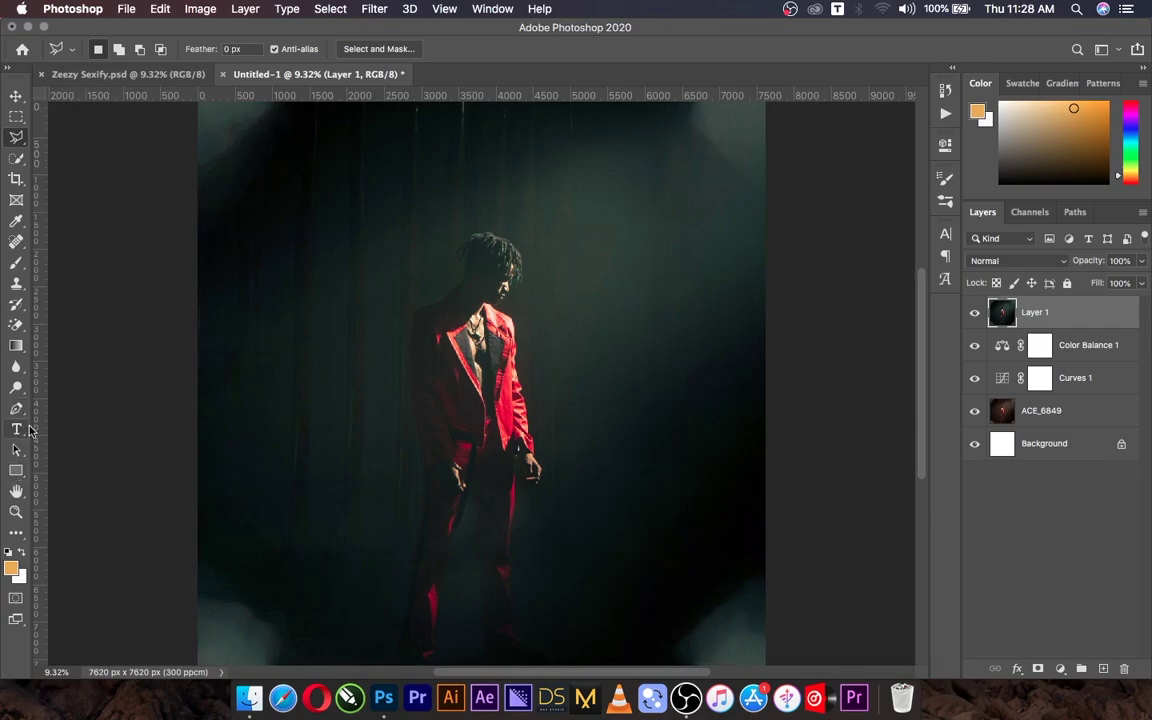
- Switch to the Type tool with the T shortcut
{"action": "key", "text": "t"}
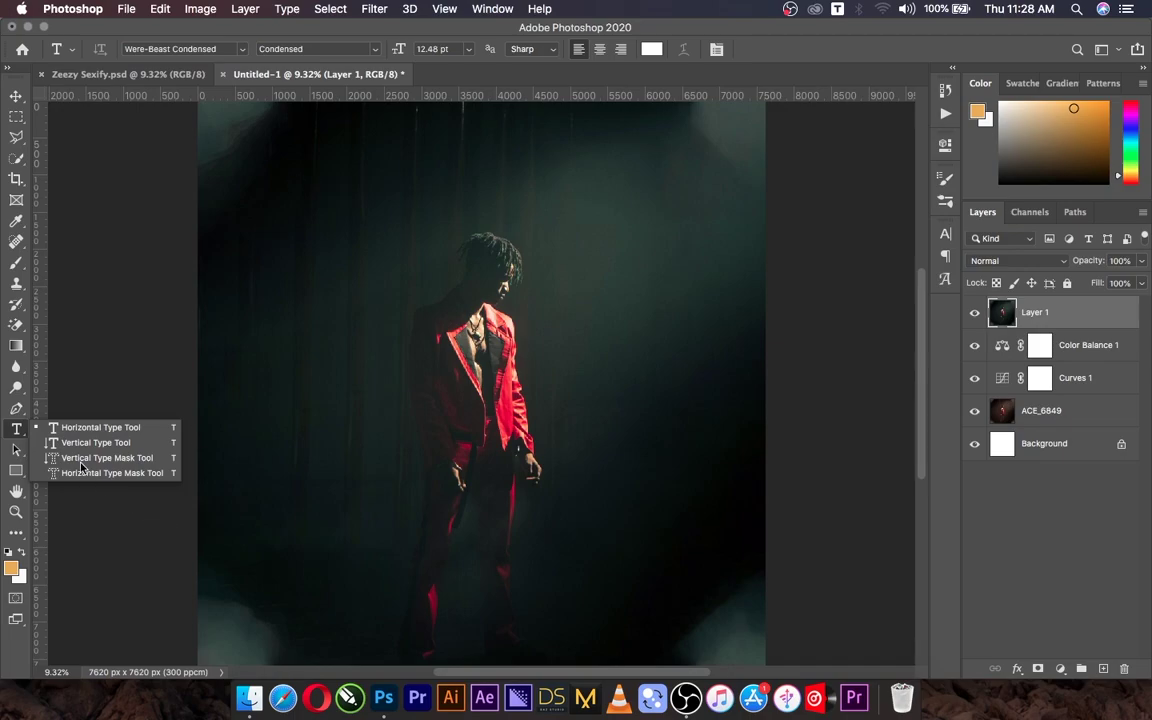
- Type SEX!FY in Were-Beast Condensed near the upper left, replacing the placeholder
{"action": "left_click", "coordinate": [100, 427]}
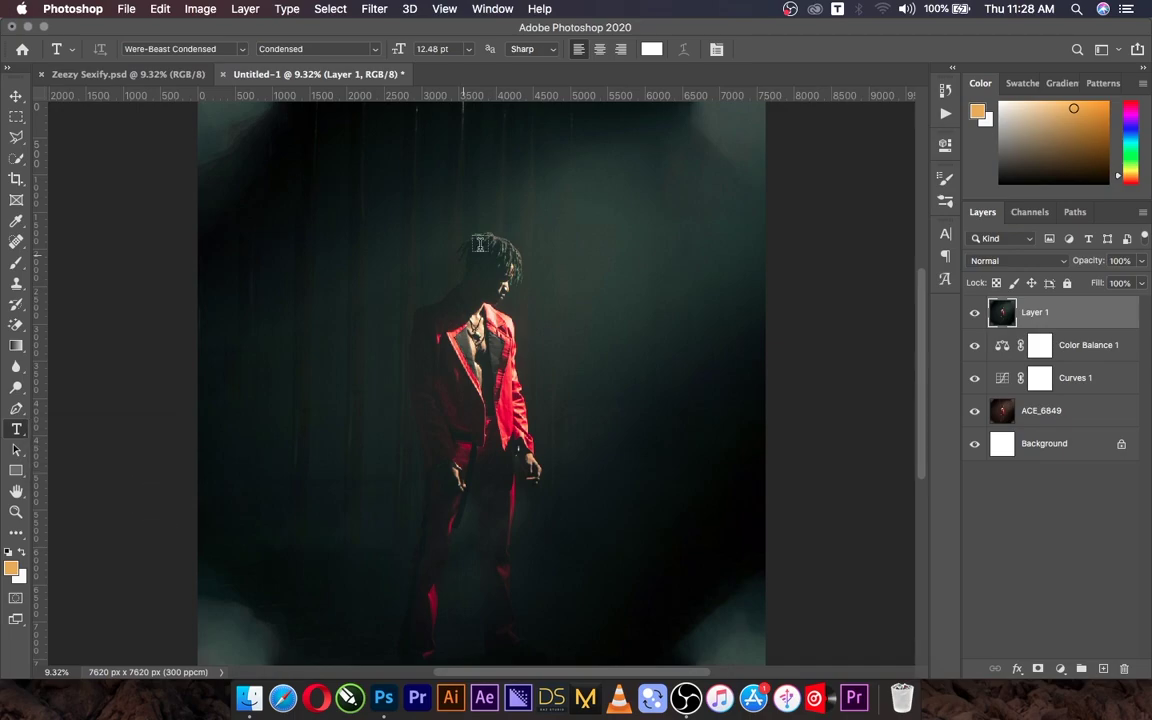
{"action": "left_click", "coordinate": [392, 209]}
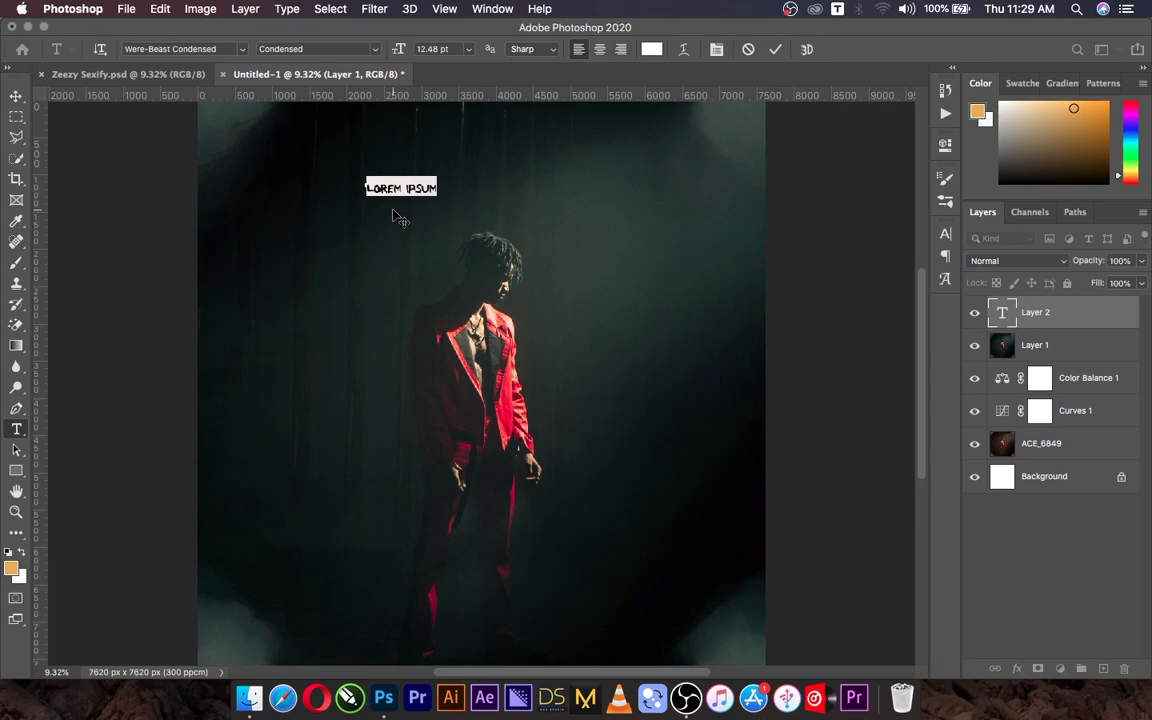
{"action": "key", "text": "BackSpace"}
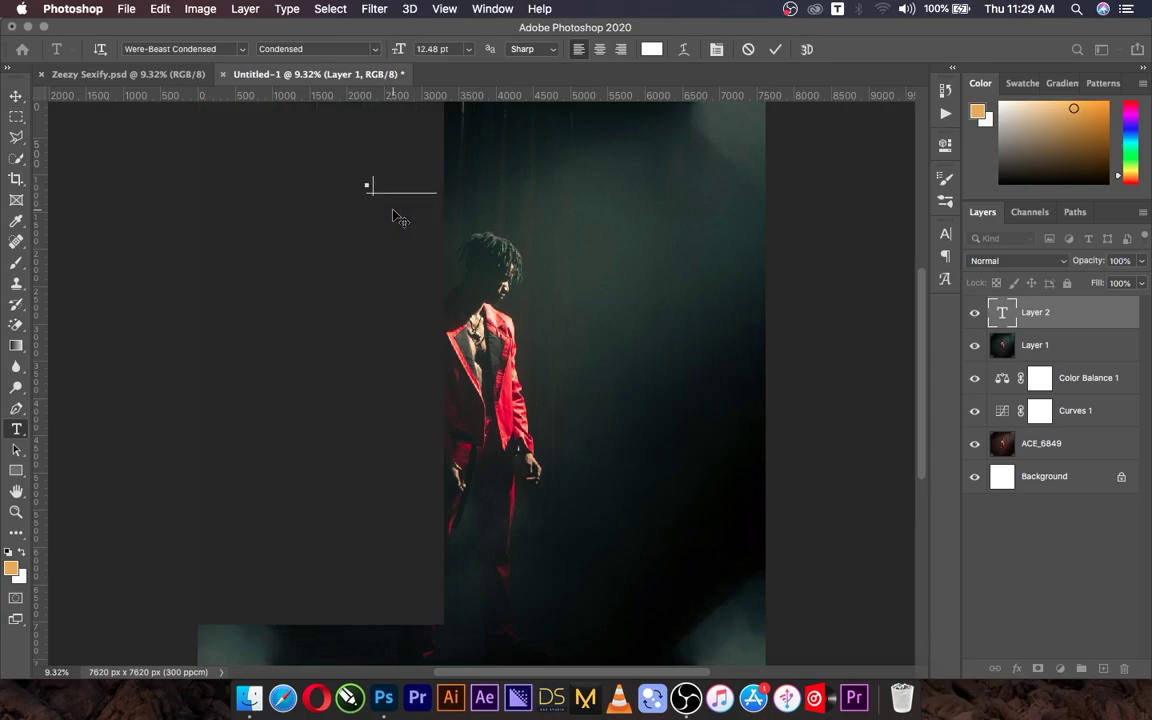
{"action": "type", "text": "LORE"}
{"action": "type", "text": "SEX"}
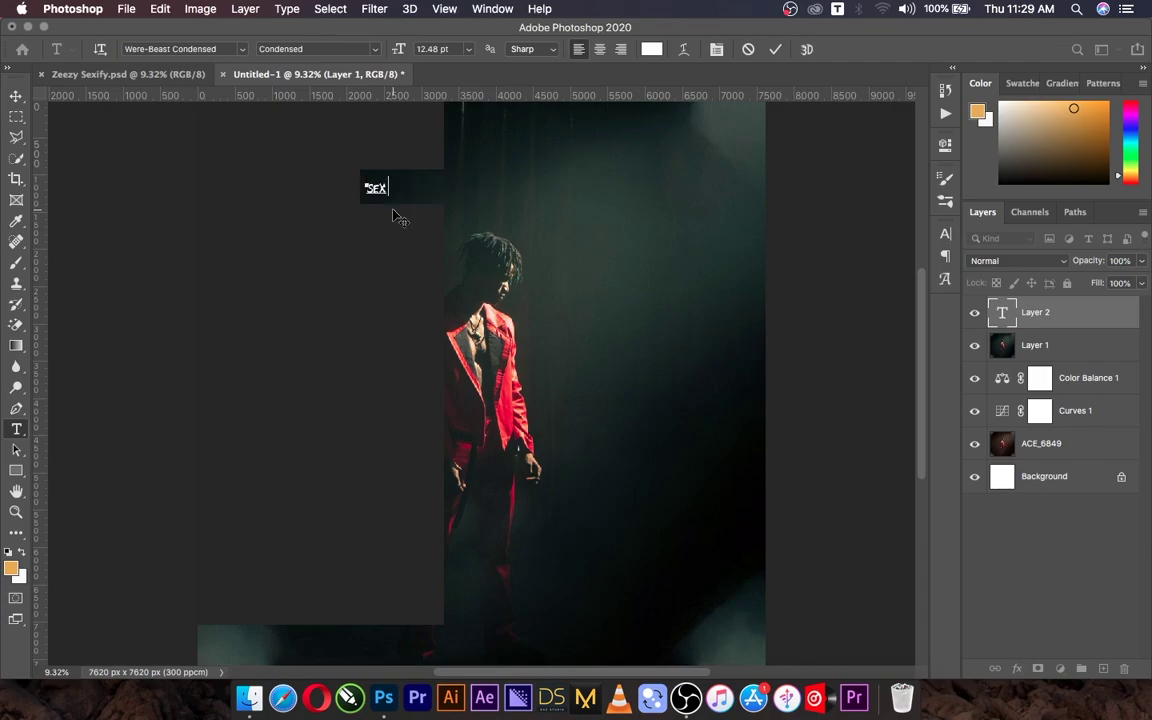
{"action": "type", "text": "IFY"}
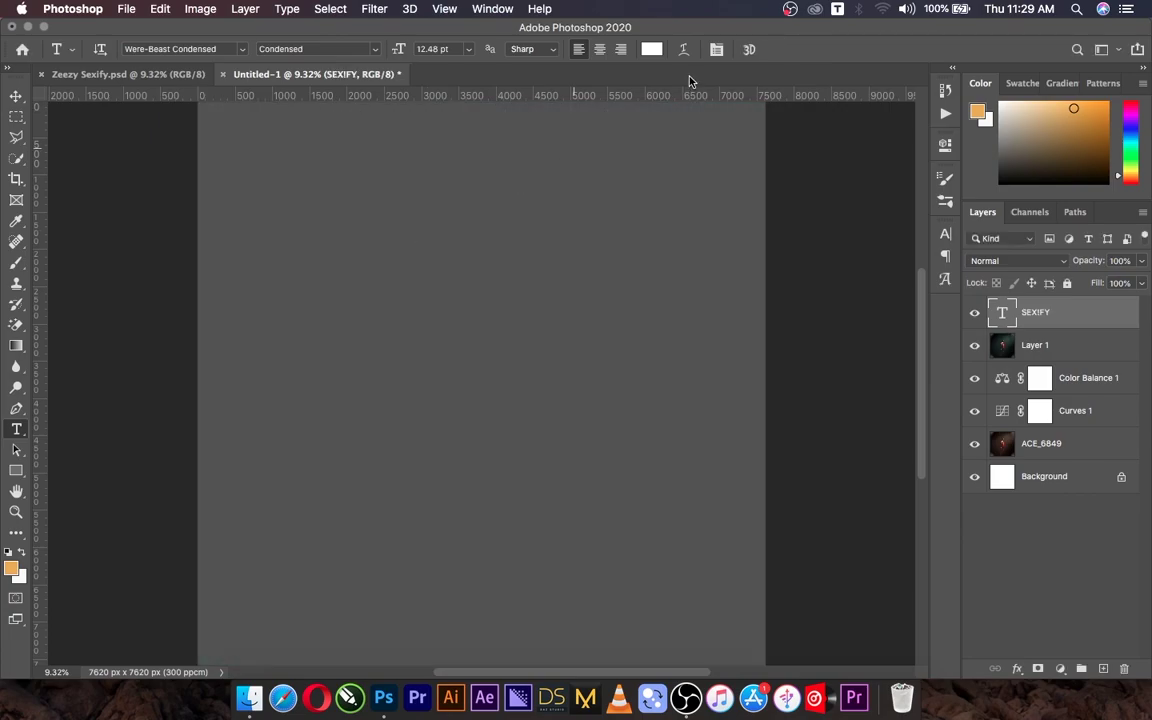
- Scale the SEX!FY title to about 948% and move it across the top centre
{"action": "key", "text": "v"}
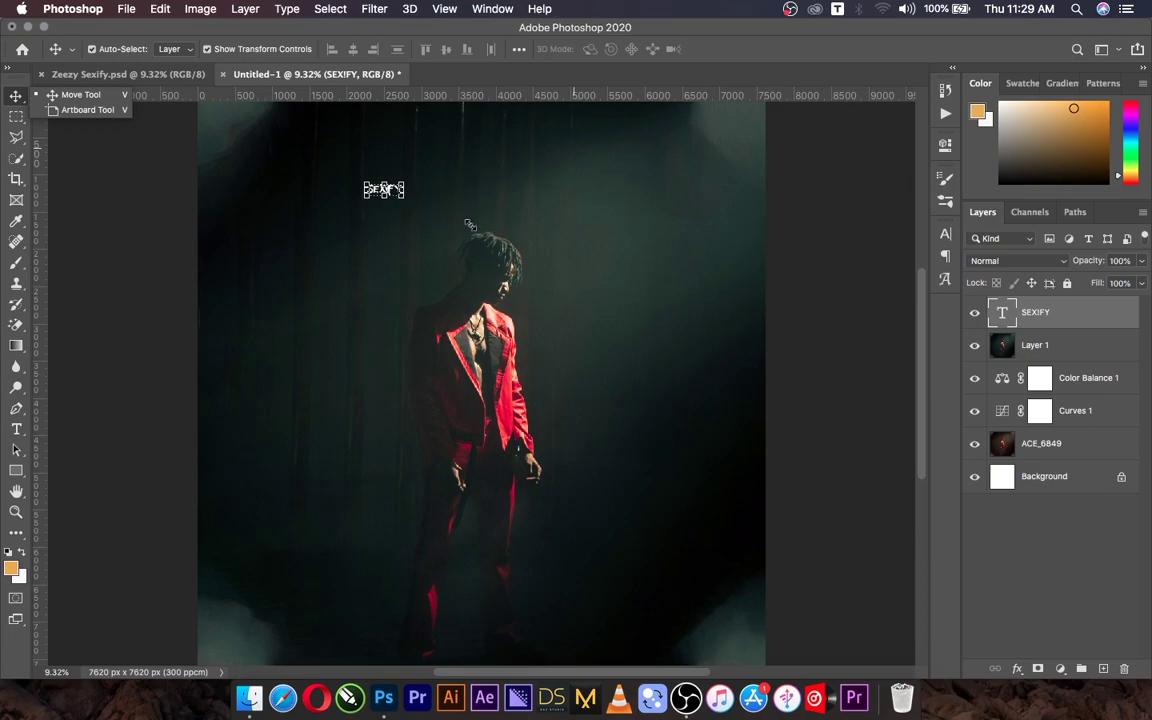
{"action": "key", "text": "ctrl+t"}
{"action": "left_click_drag", "start_coordinate": [404, 197], "coordinate": [631, 281]}
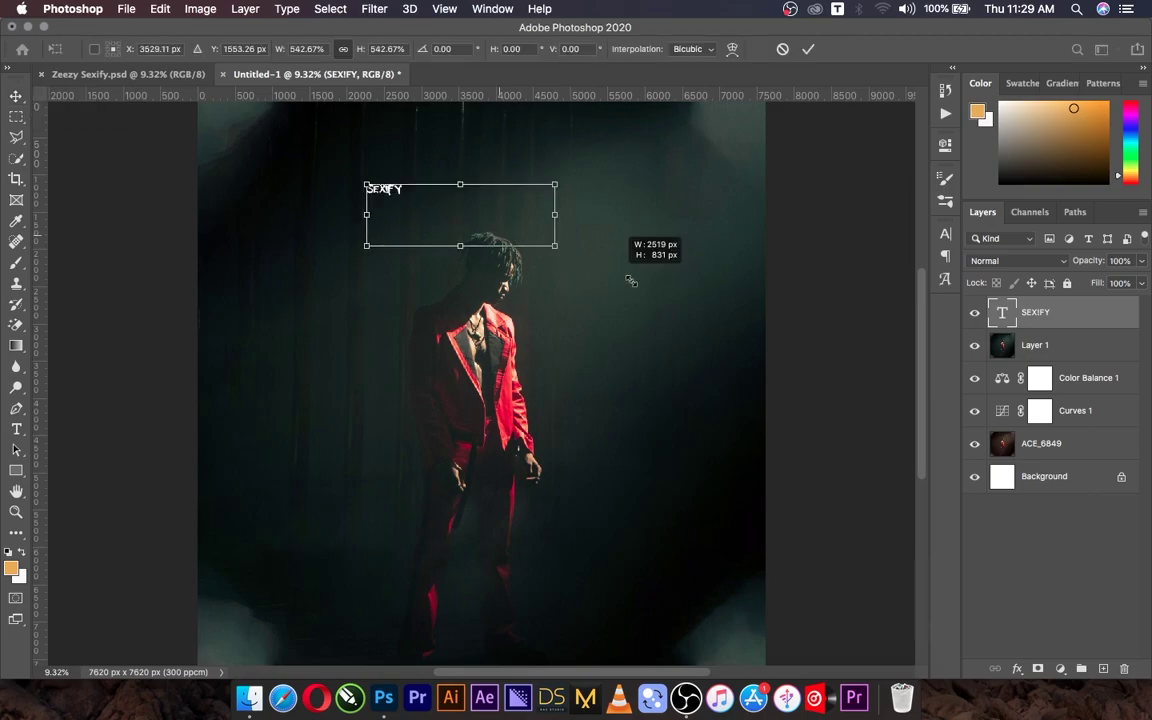
{"action": "left_click_drag", "start_coordinate": [631, 281], "coordinate": [667, 283]}
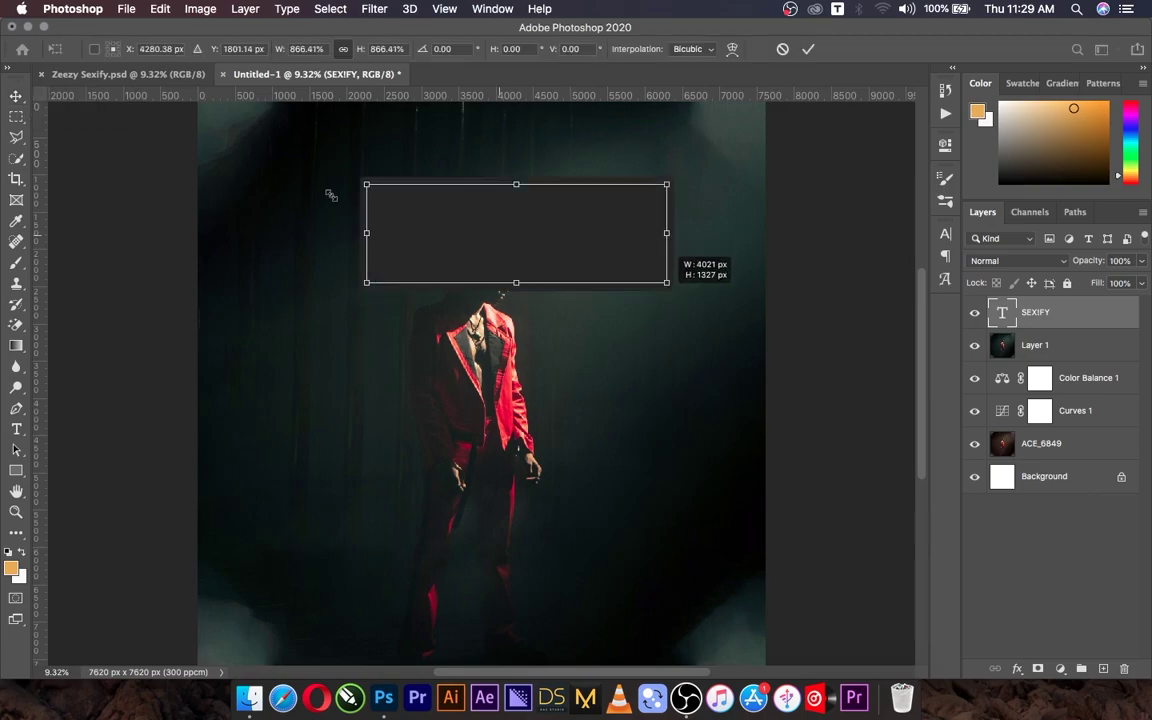
{"action": "left_click_drag", "start_coordinate": [365, 183], "coordinate": [347, 170]}
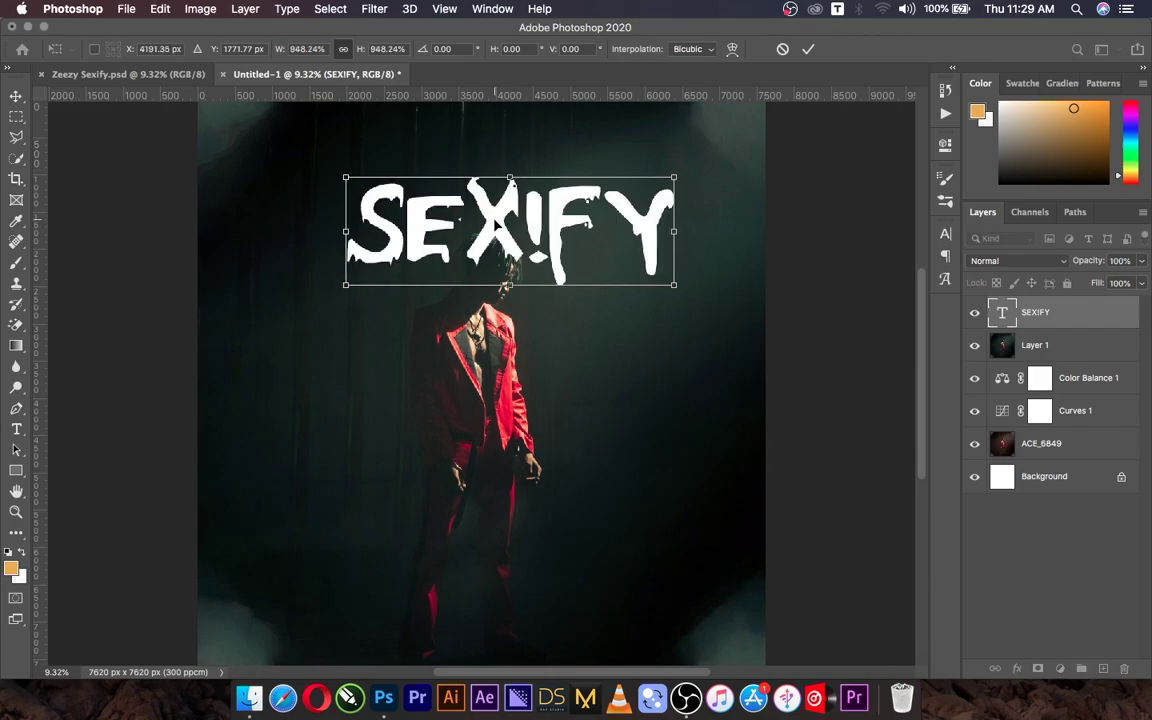
{"action": "left_click_drag", "start_coordinate": [502, 230], "coordinate": [499, 208]}
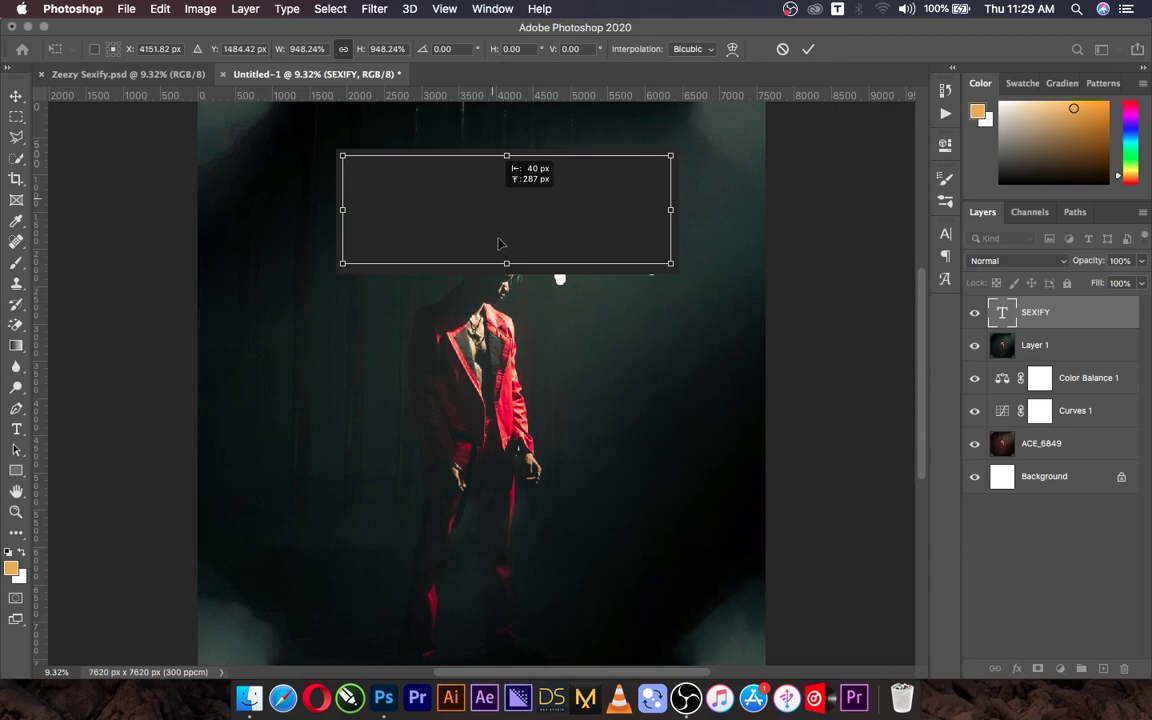
{"action": "left_click_drag", "start_coordinate": [500, 221], "coordinate": [497, 195]}
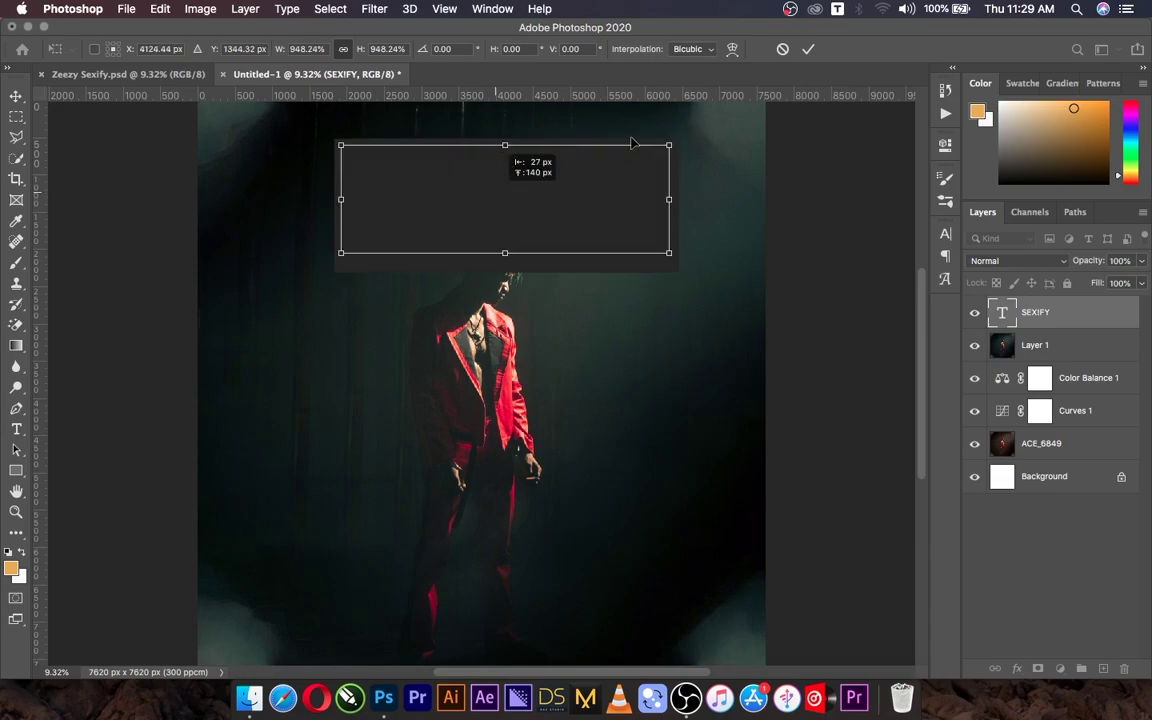
{"action": "left_click_drag", "start_coordinate": [632, 143], "coordinate": [505, 141]}
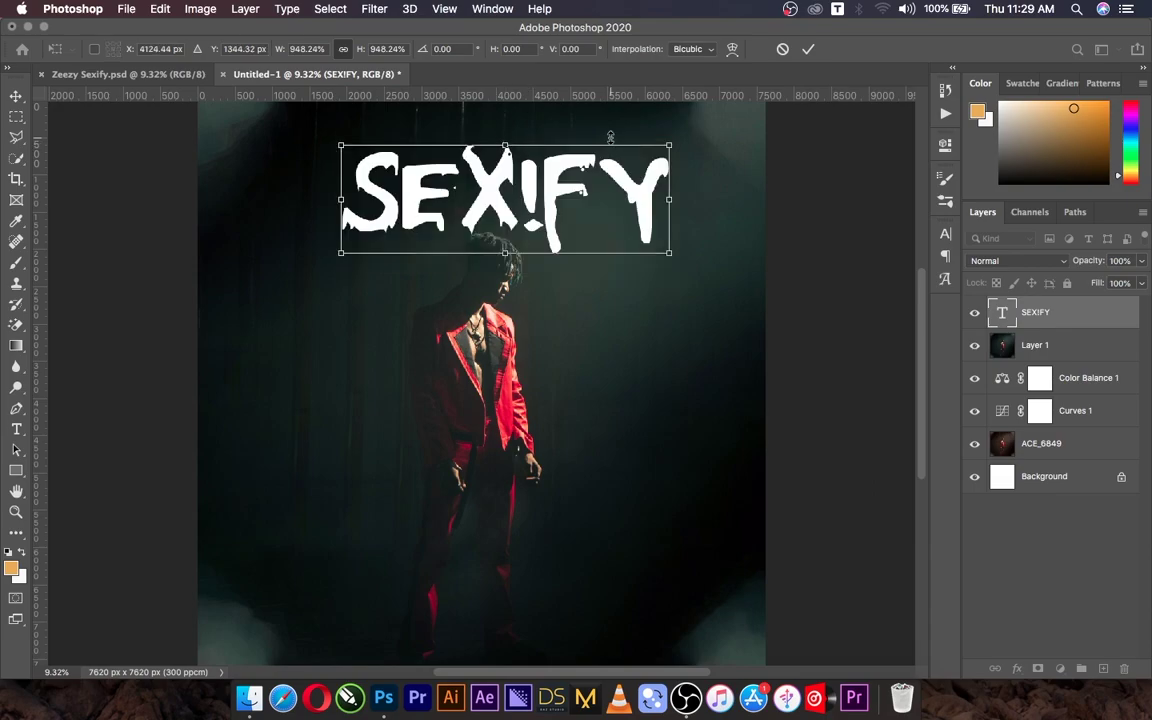
- Give the title a Warp Text style of Arc Lower
{"action": "left_click", "coordinate": [731, 50]}
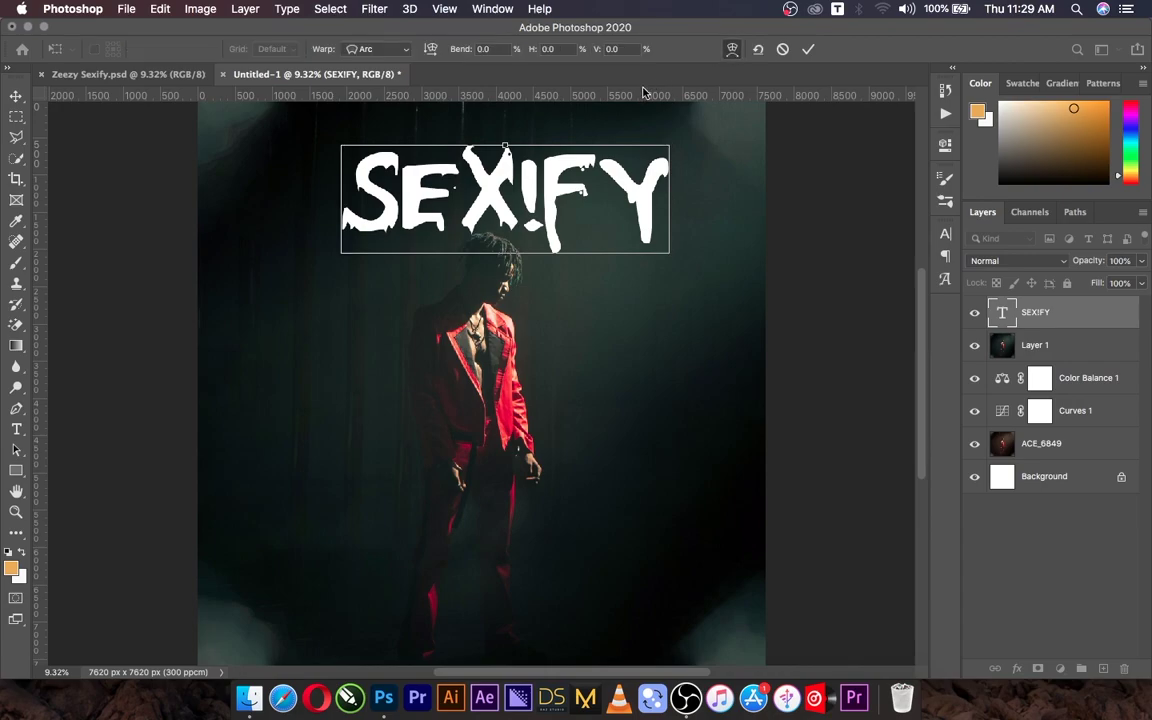
{"action": "left_click", "coordinate": [406, 52]}
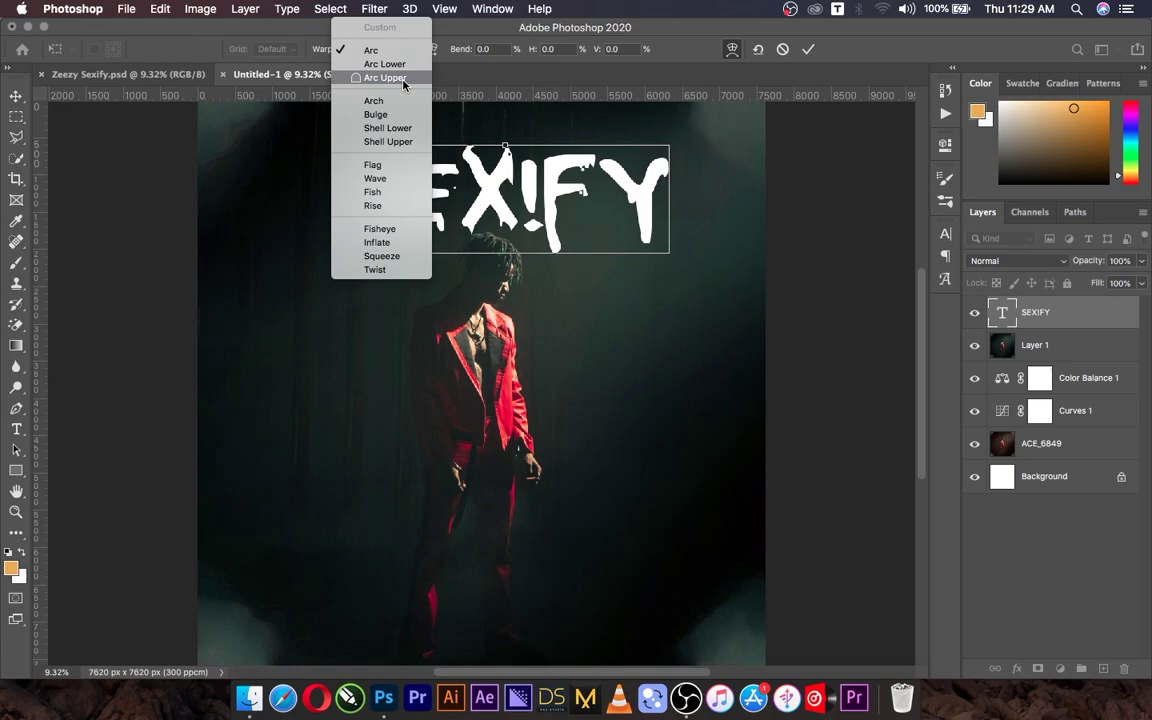
{"action": "left_click", "coordinate": [385, 78]}
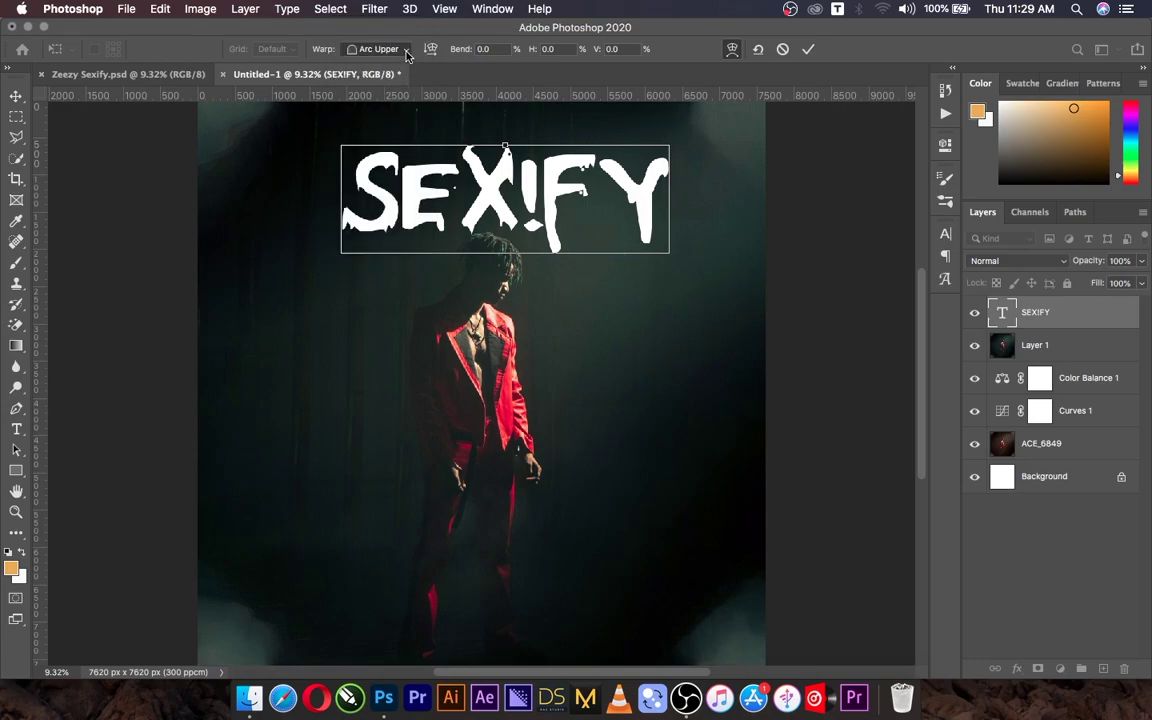
{"action": "left_click", "coordinate": [406, 52]}
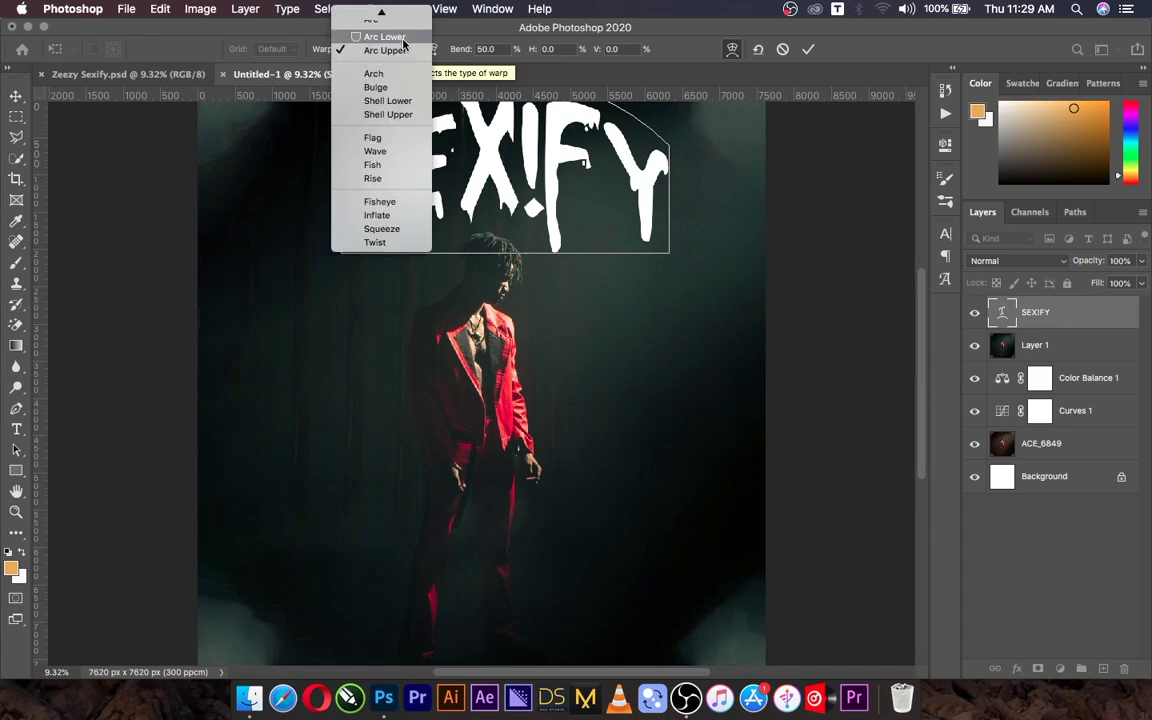
{"action": "left_click", "coordinate": [403, 38]}
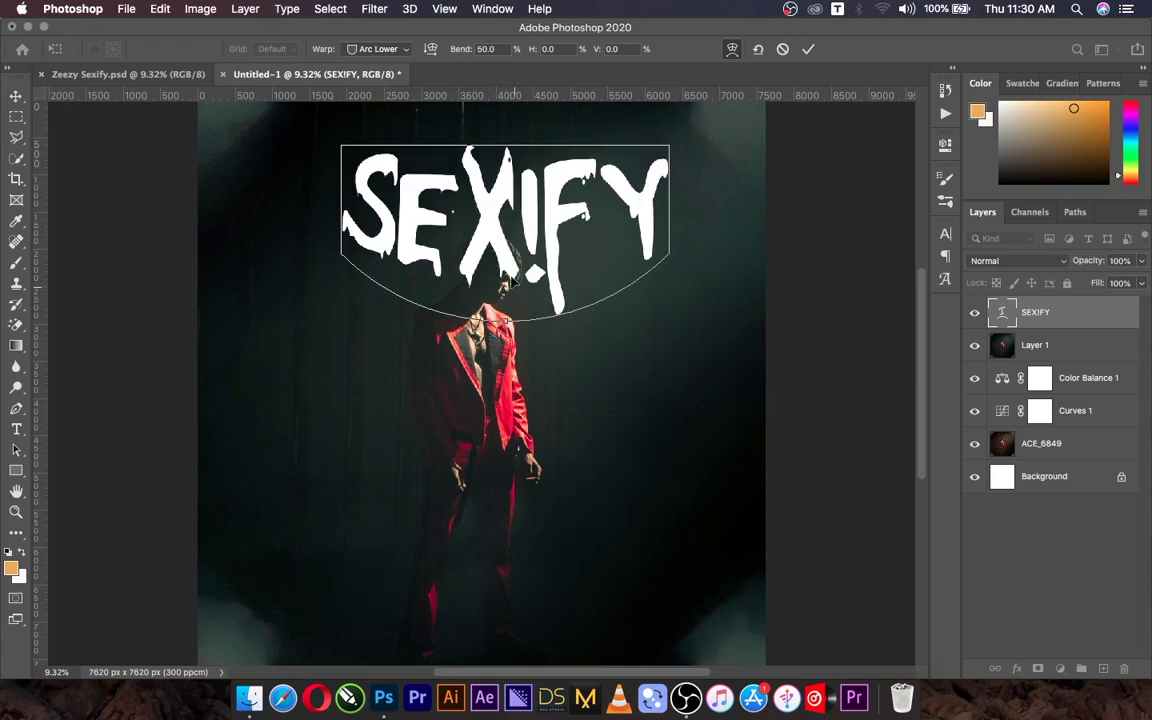
- Reduce the warp Bend to -23.9 and commit the warp
{"action": "left_click_drag", "start_coordinate": [460, 52], "coordinate": [422, 55]}
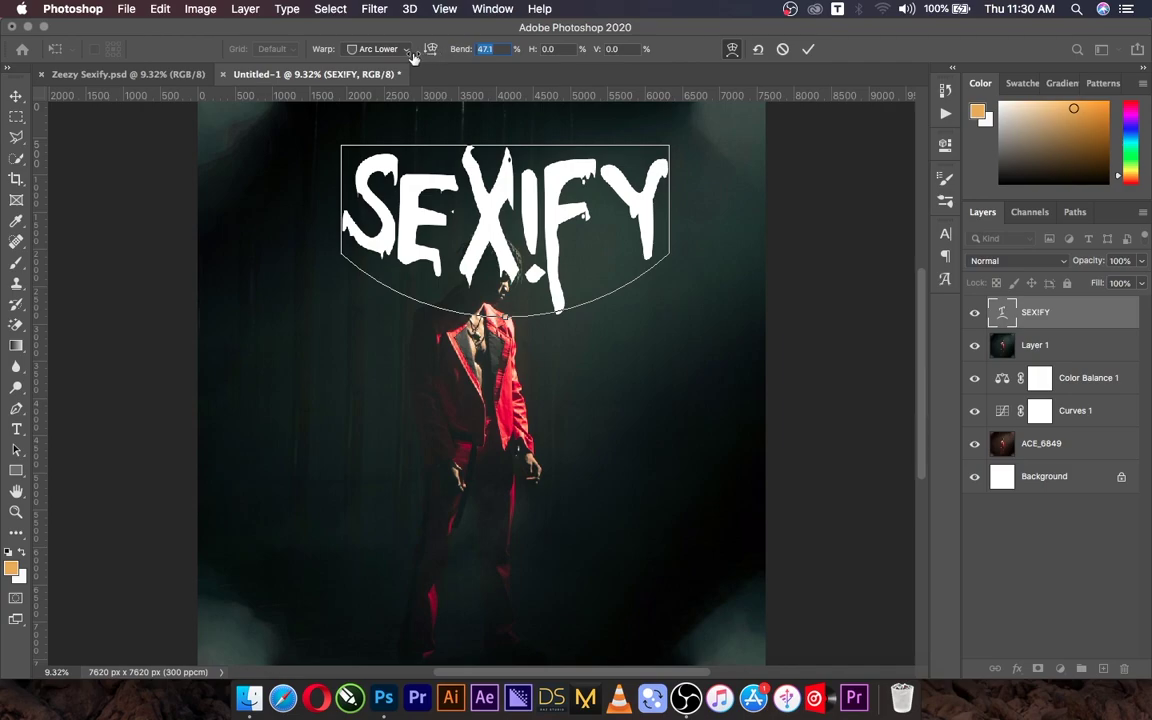
{"action": "left_click_drag", "start_coordinate": [413, 57], "coordinate": [386, 60]}
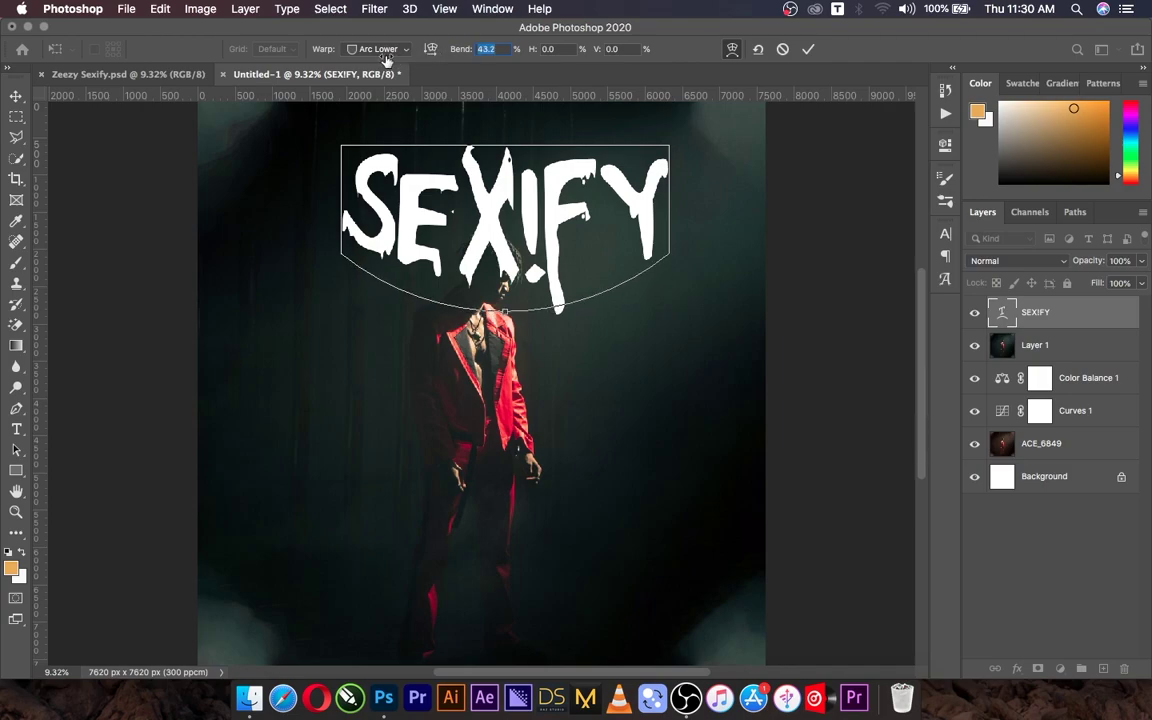
{"action": "left_click_drag", "start_coordinate": [386, 60], "coordinate": [296, 48]}
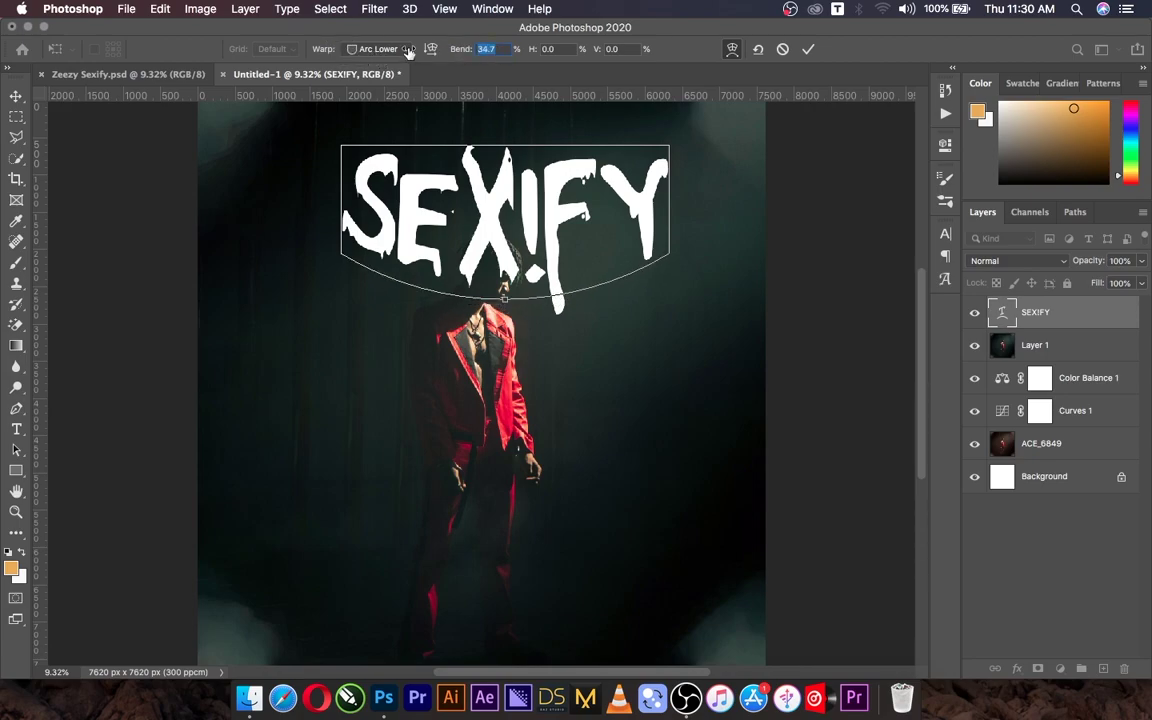
{"action": "left_click_drag", "start_coordinate": [464, 51], "coordinate": [288, 49]}
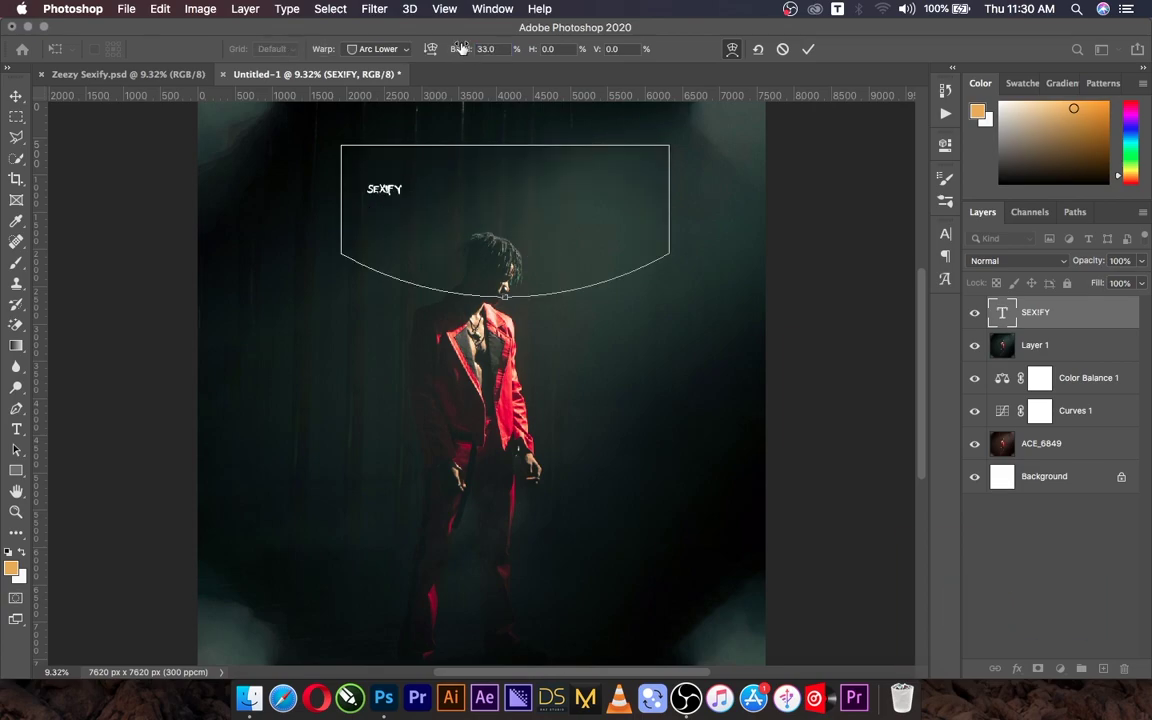
{"action": "mouse_move", "coordinate": [463, 50]}
{"action": "left_mouse_down"}
{"action": "mouse_move", "coordinate": [234, 43]}
{"action": "mouse_move", "coordinate": [271, 48]}
{"action": "left_mouse_up"}
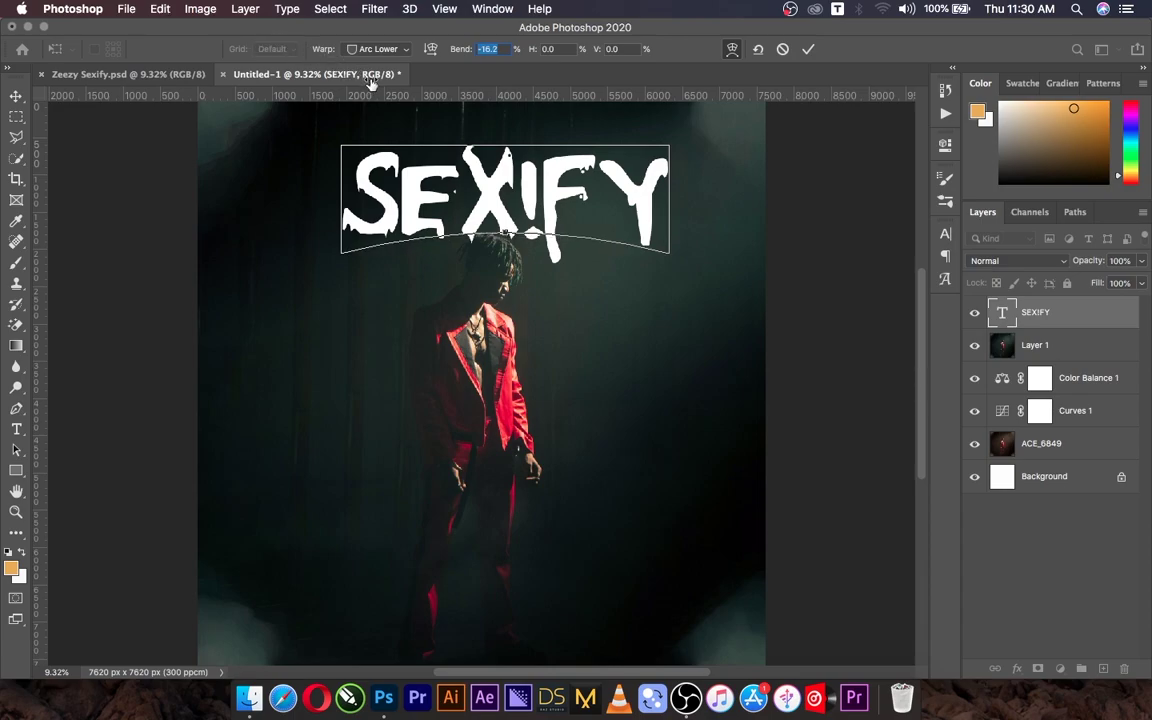
{"action": "left_click_drag", "start_coordinate": [463, 49], "coordinate": [378, 48]}
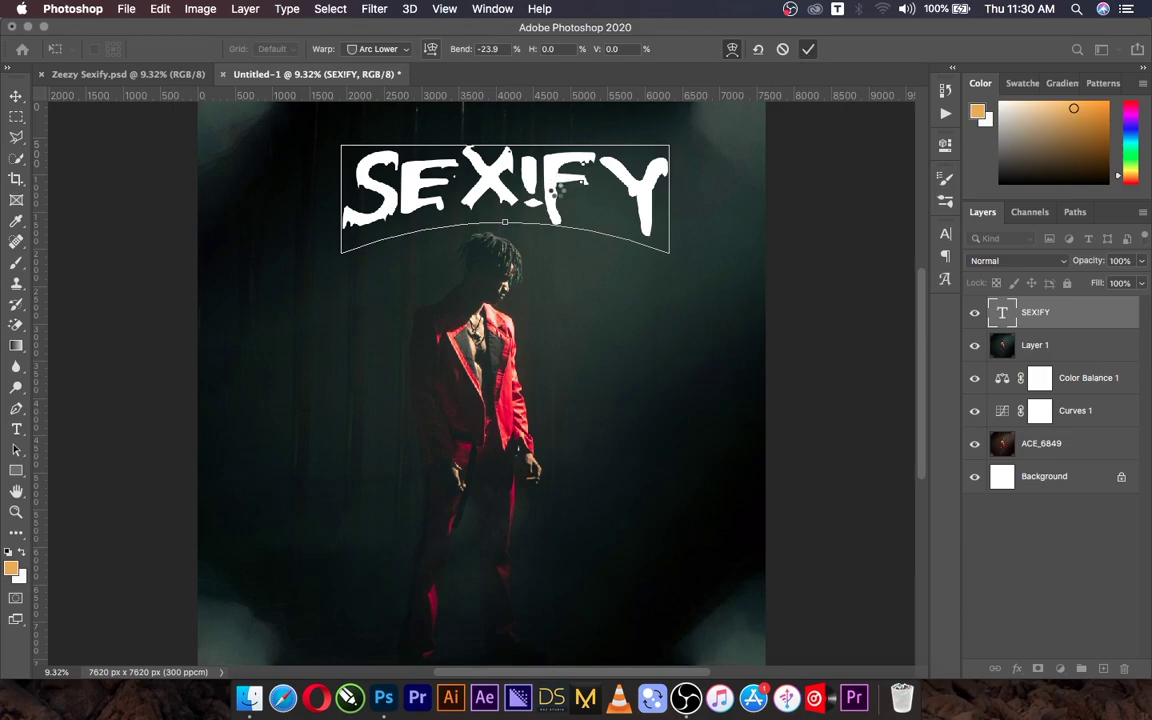
{"action": "key", "text": "Return"}
- Shift the SEXIFY title slightly left and down on the canvas
{"action": "left_click_drag", "start_coordinate": [557, 185], "coordinate": [541, 191]}
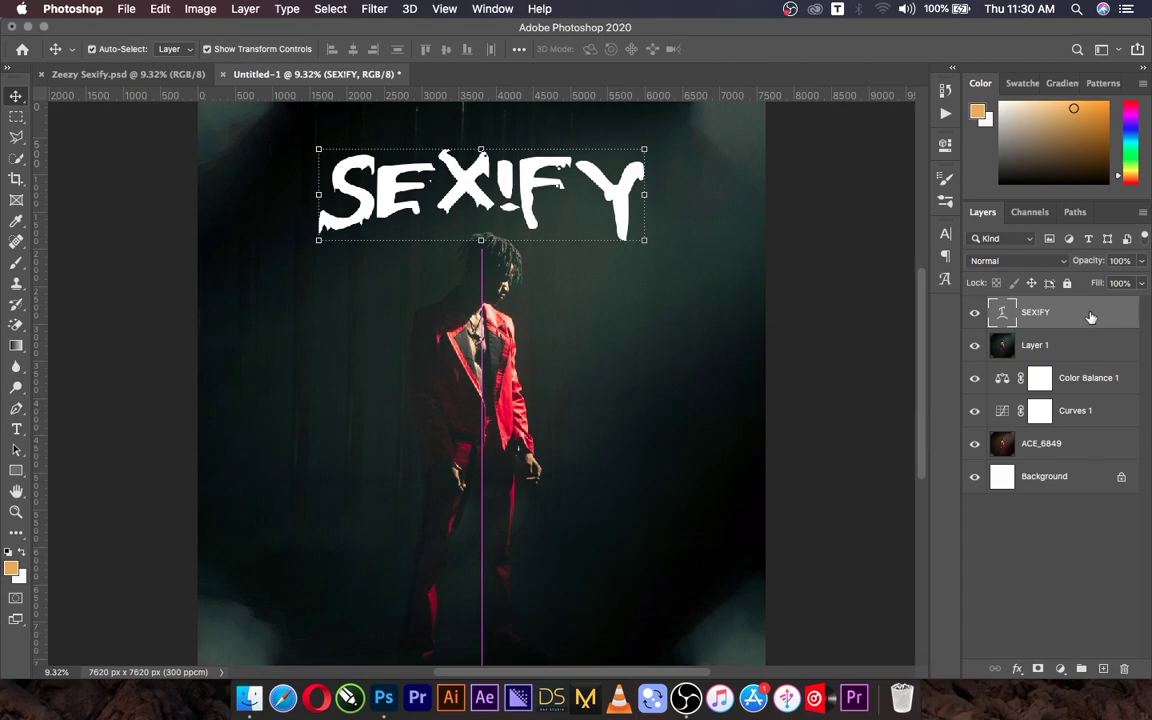
{"action": "right_click", "coordinate": [985, 312]}
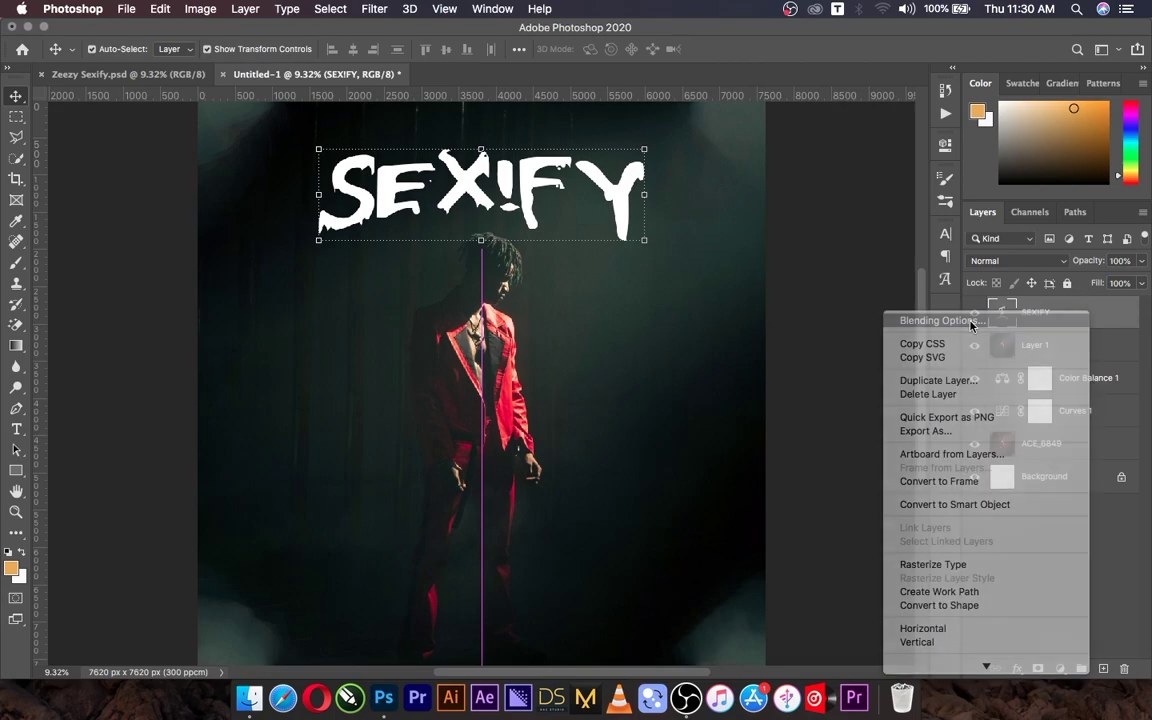
{"action": "left_click", "coordinate": [872, 287]}
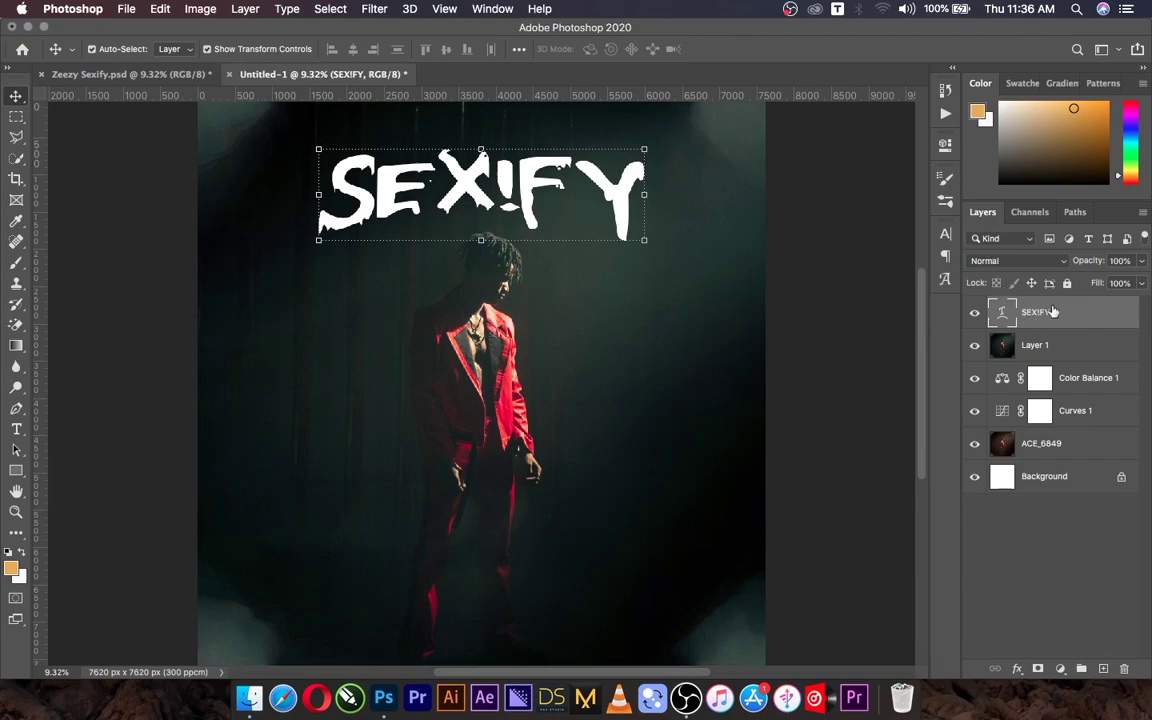
- Give the SEXIFY layer a Smooth Inner Bevel of 24 px size and 3 px soften
{"action": "right_click", "coordinate": [1000, 314]}
{"action": "left_click", "coordinate": [1000, 317]}
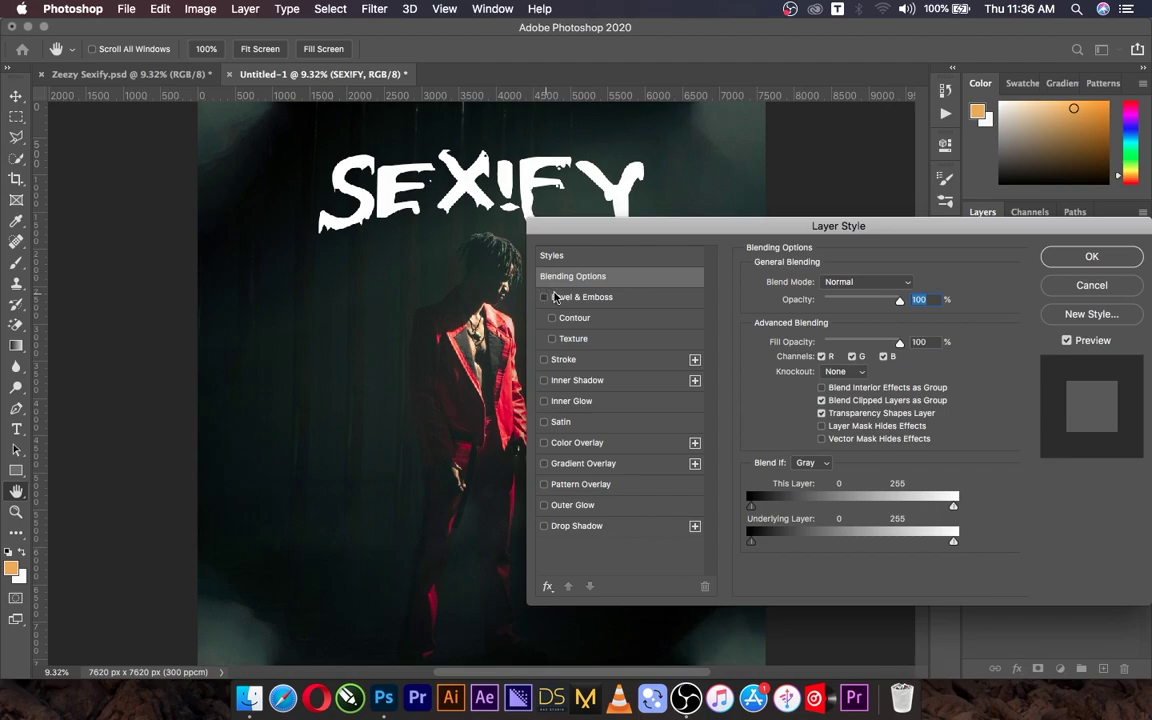
{"action": "left_click", "coordinate": [544, 297]}
{"action": "left_click_drag", "start_coordinate": [713, 224], "coordinate": [643, 230]}
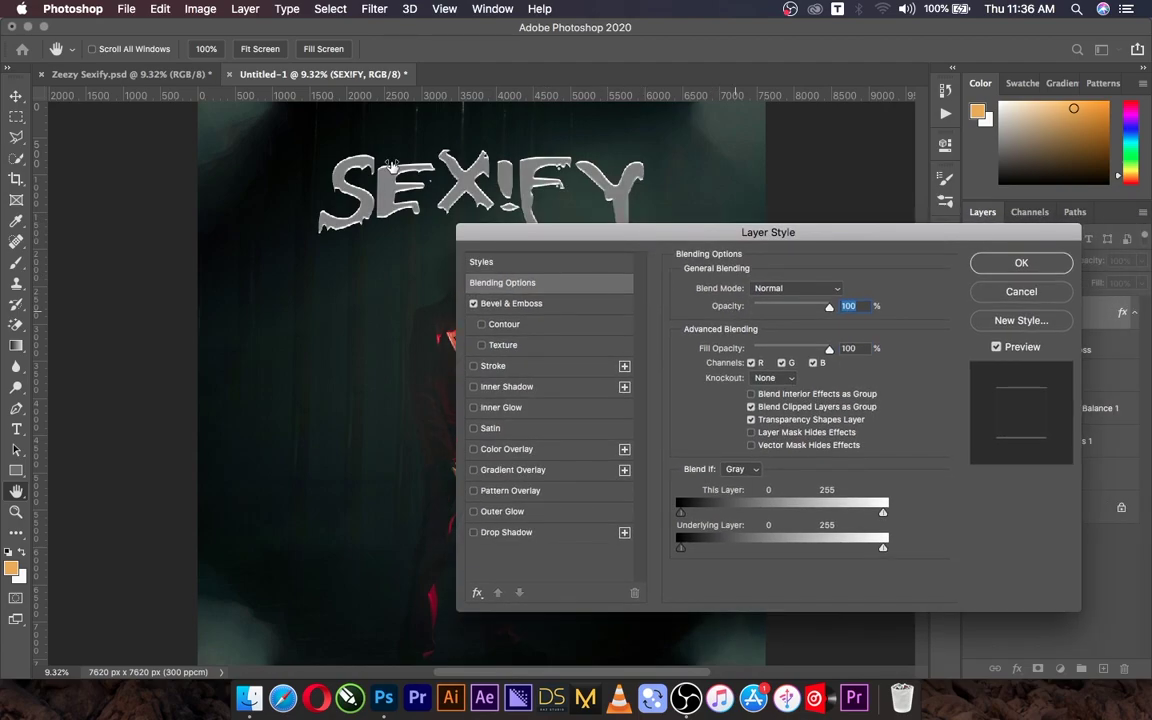
{"action": "left_click", "coordinate": [537, 305]}
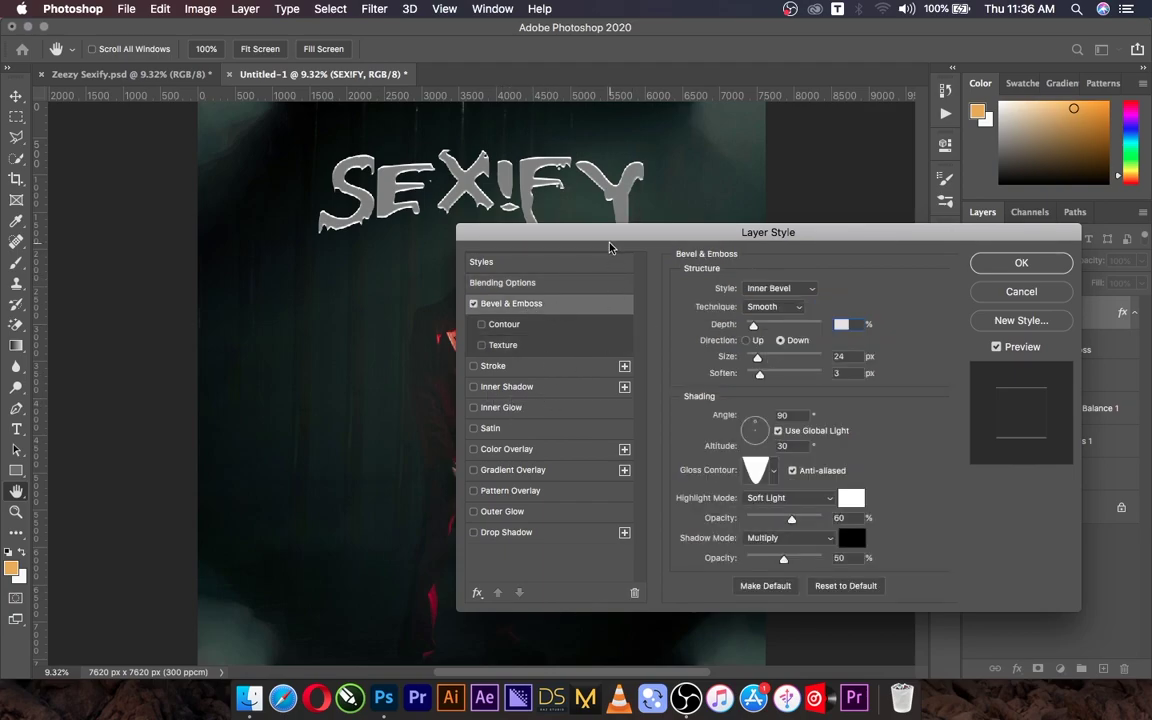
{"action": "left_click_drag", "start_coordinate": [612, 246], "coordinate": [458, 244]}
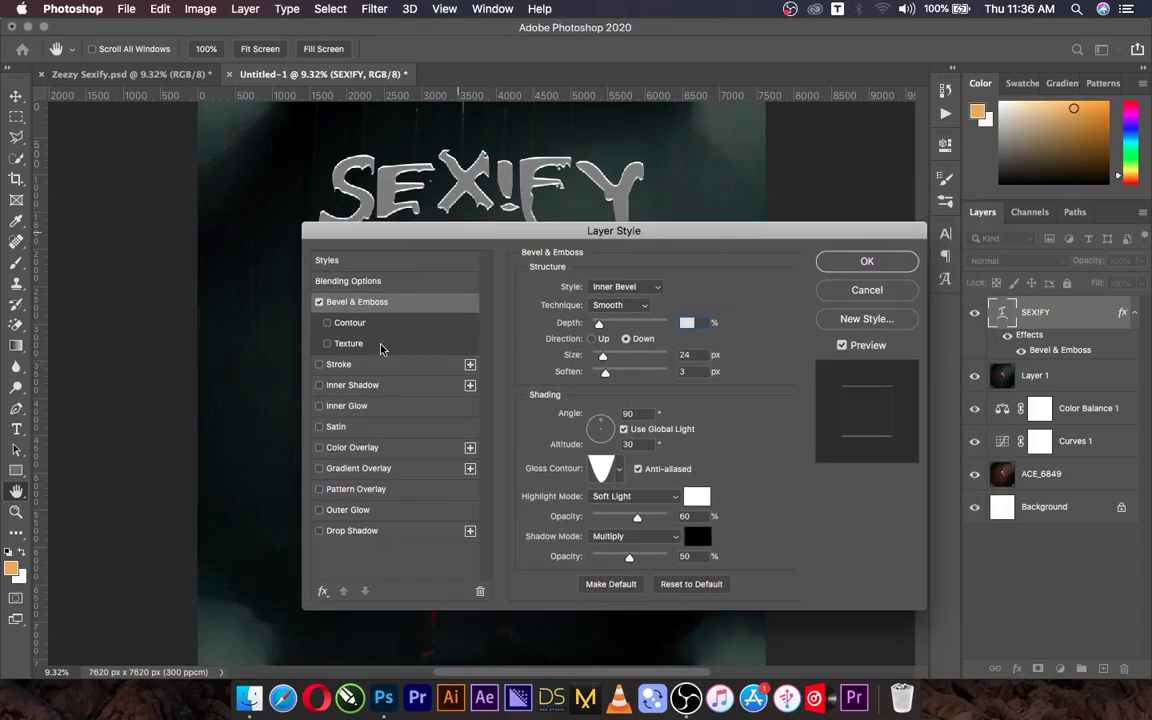
- Add a Basics Black, White linear Gradient Overlay at 90° and 94% scale, then apply the style
{"action": "left_click", "coordinate": [320, 468]}
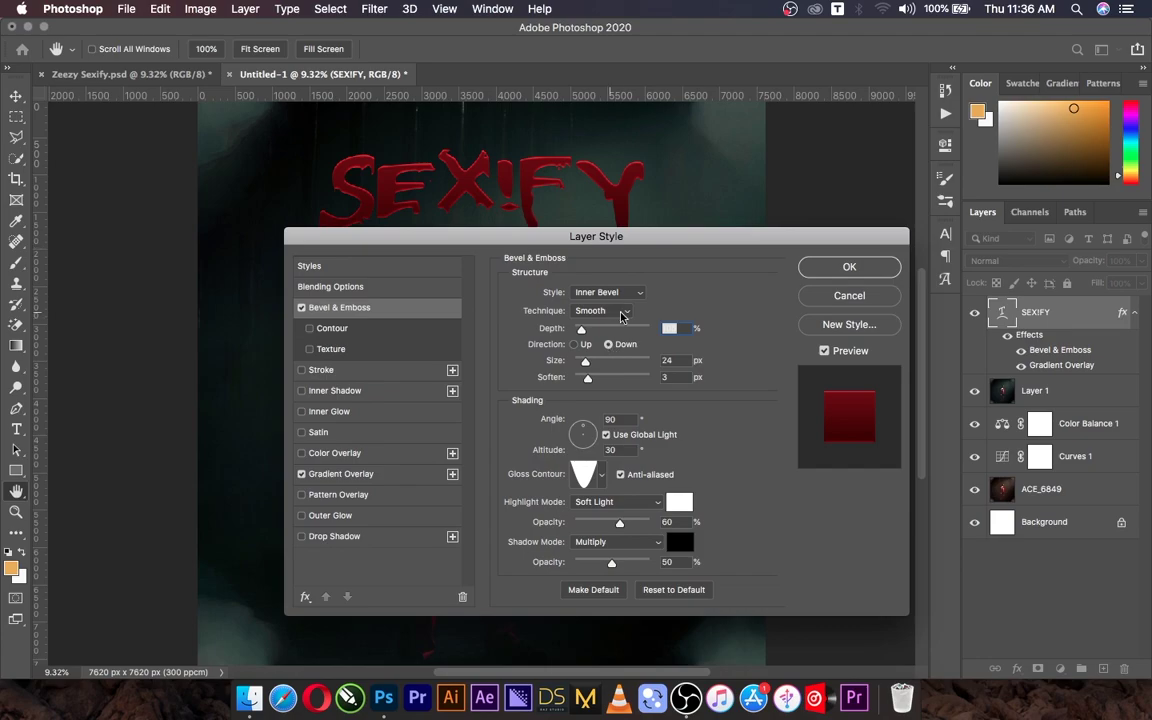
{"action": "left_click", "coordinate": [340, 474]}
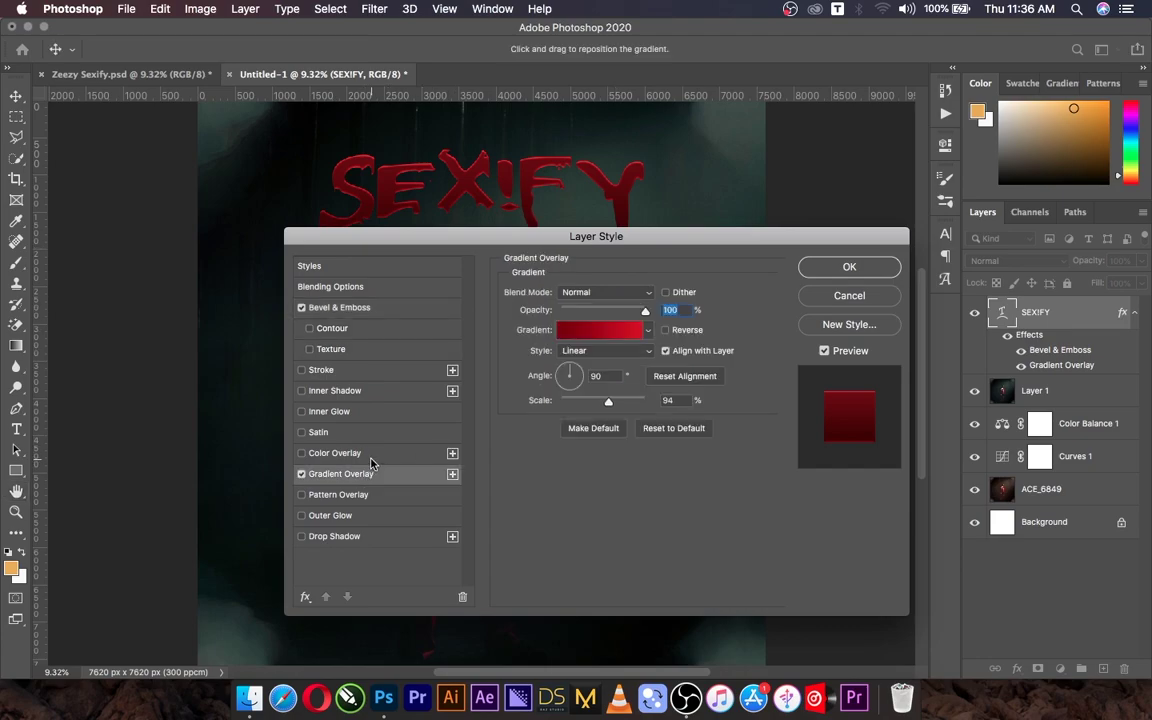
{"action": "left_click", "coordinate": [625, 337]}
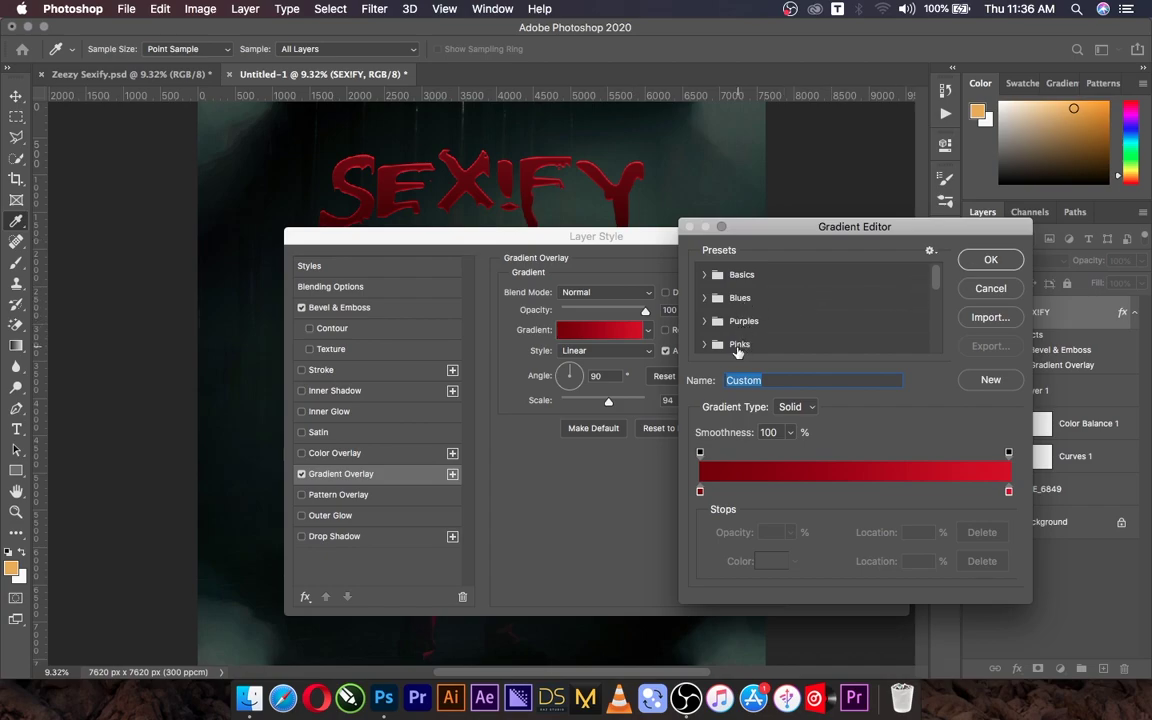
{"action": "scroll", "coordinate": [738, 311], "scroll_direction": "down", "scroll_amount": 1}
{"action": "scroll", "coordinate": [738, 311], "scroll_direction": "down", "scroll_amount": 1}
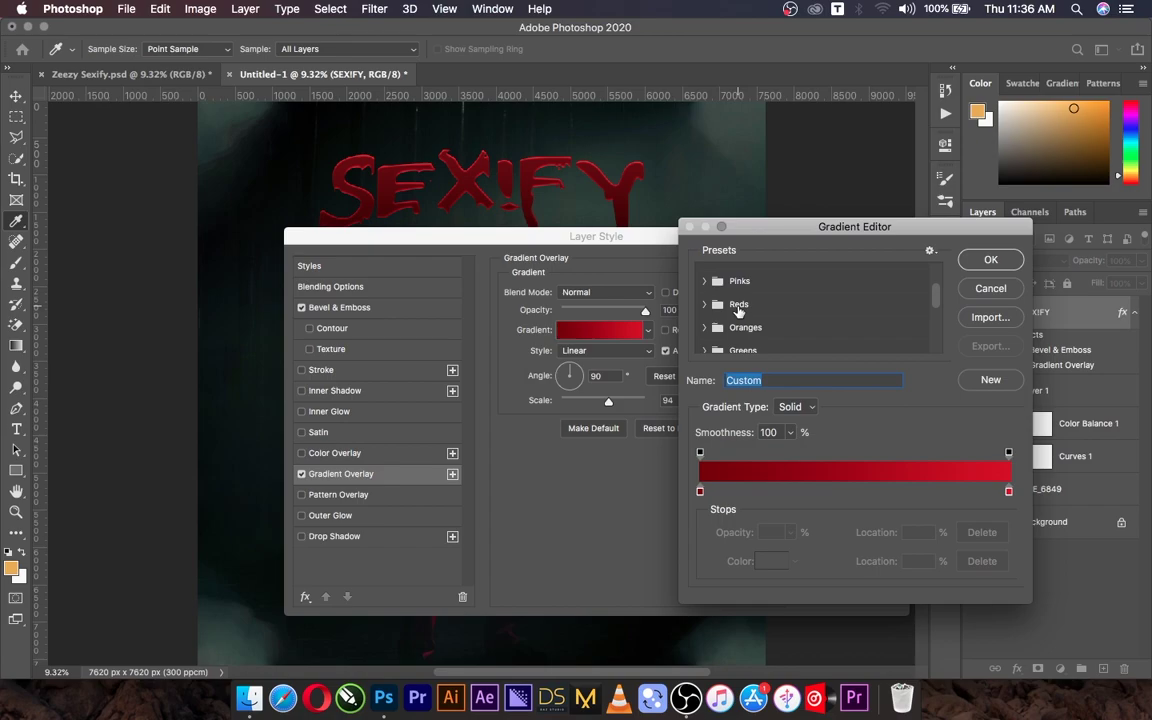
{"action": "scroll", "coordinate": [738, 311], "scroll_direction": "up", "scroll_amount": 2}
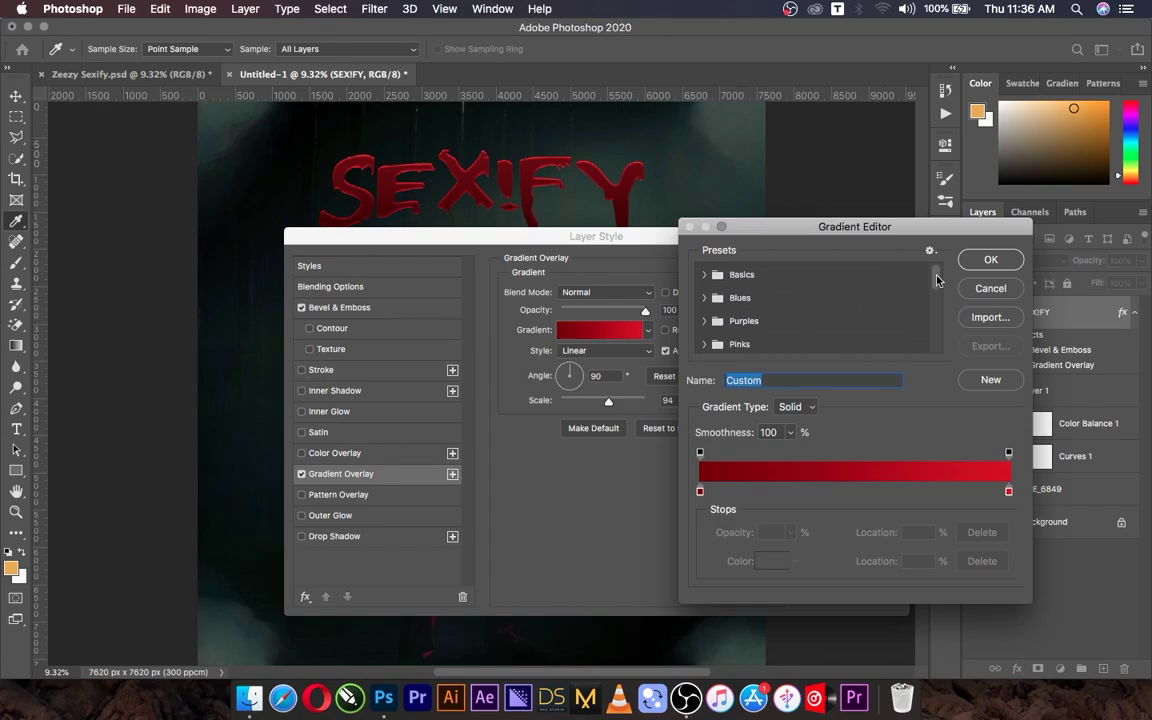
{"action": "left_click", "coordinate": [705, 276]}
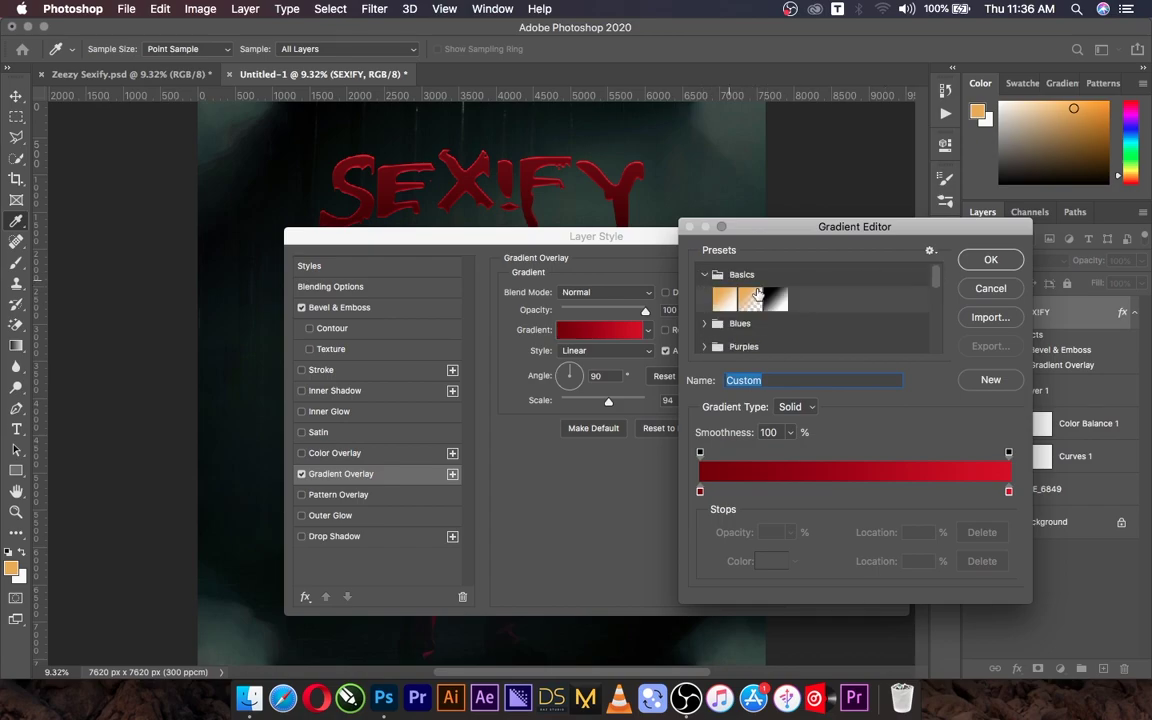
{"action": "left_click", "coordinate": [772, 298]}
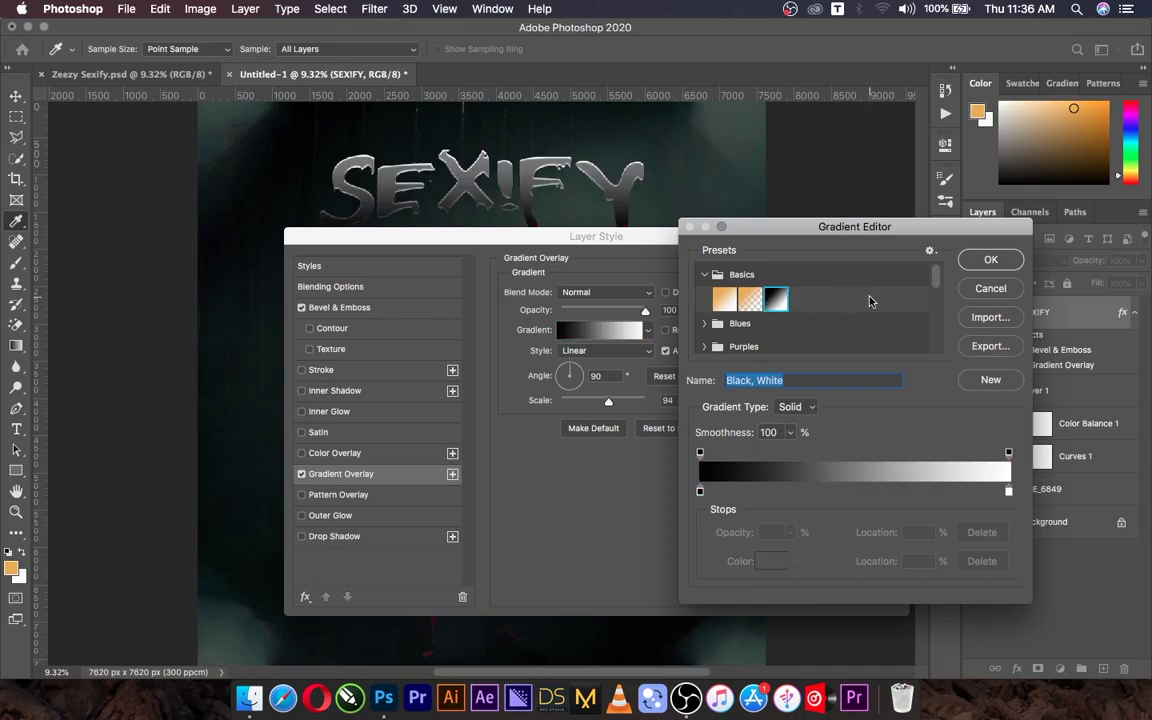
{"action": "left_click", "coordinate": [990, 260]}
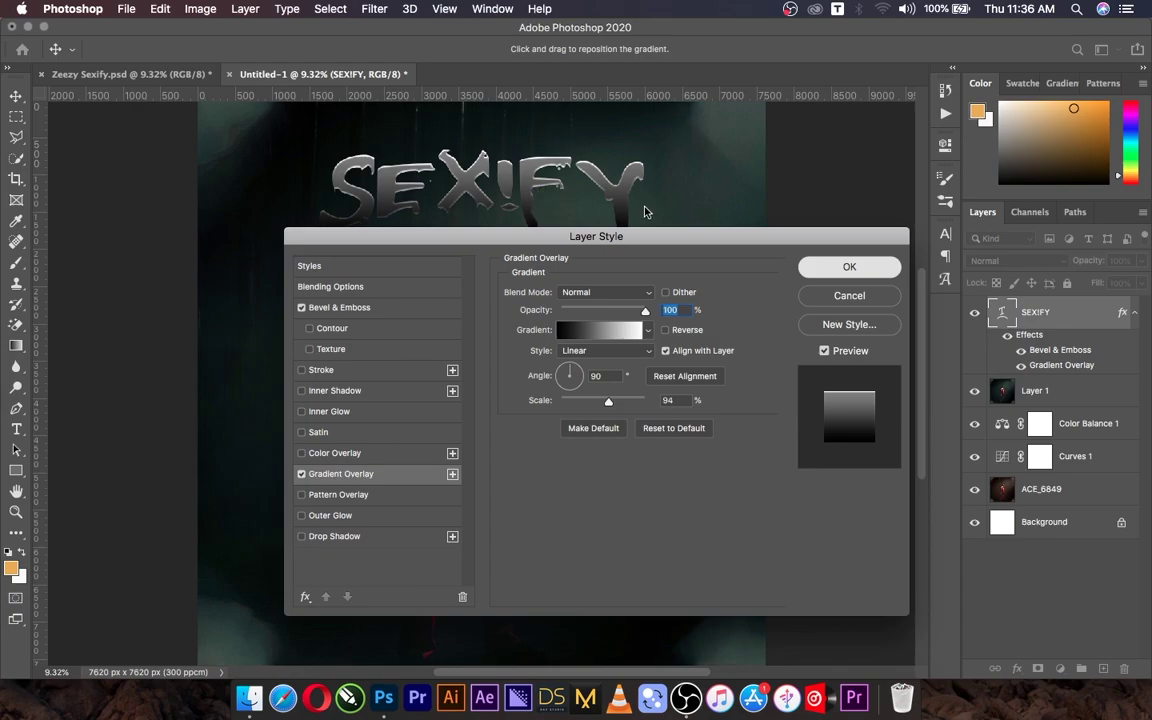
{"action": "key", "text": "Return"}
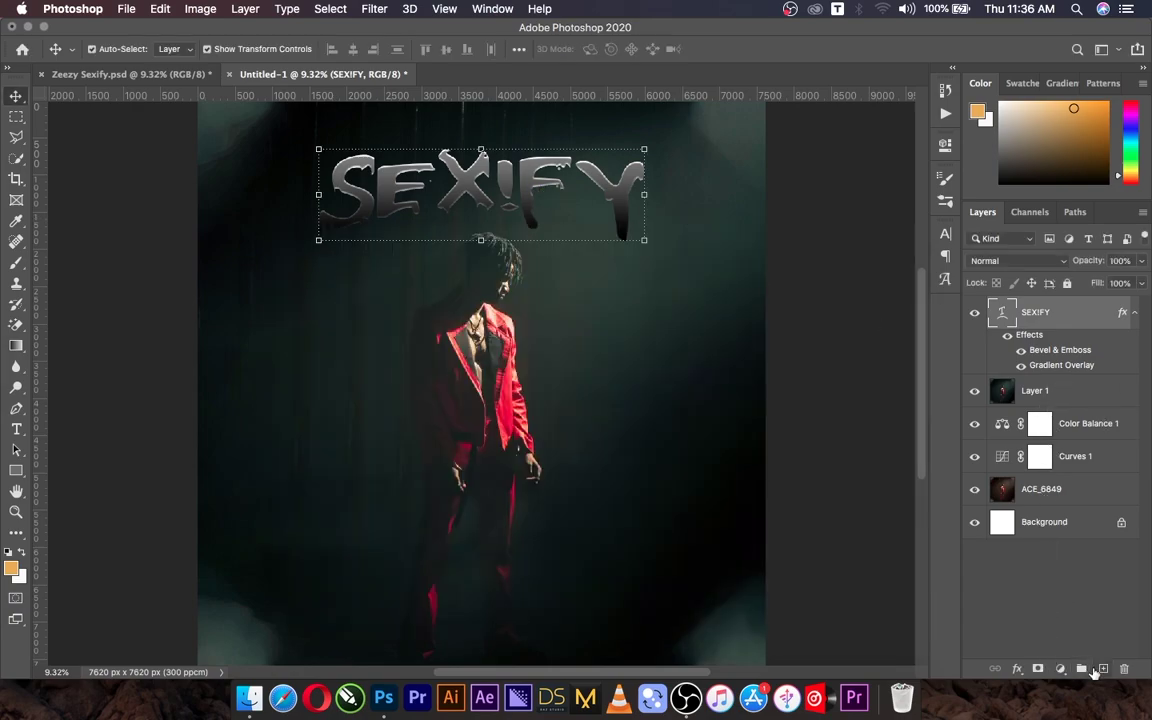
- Group the SEXIFY layer into Group 1 and open its layer style
{"action": "key", "text": "super+g"}
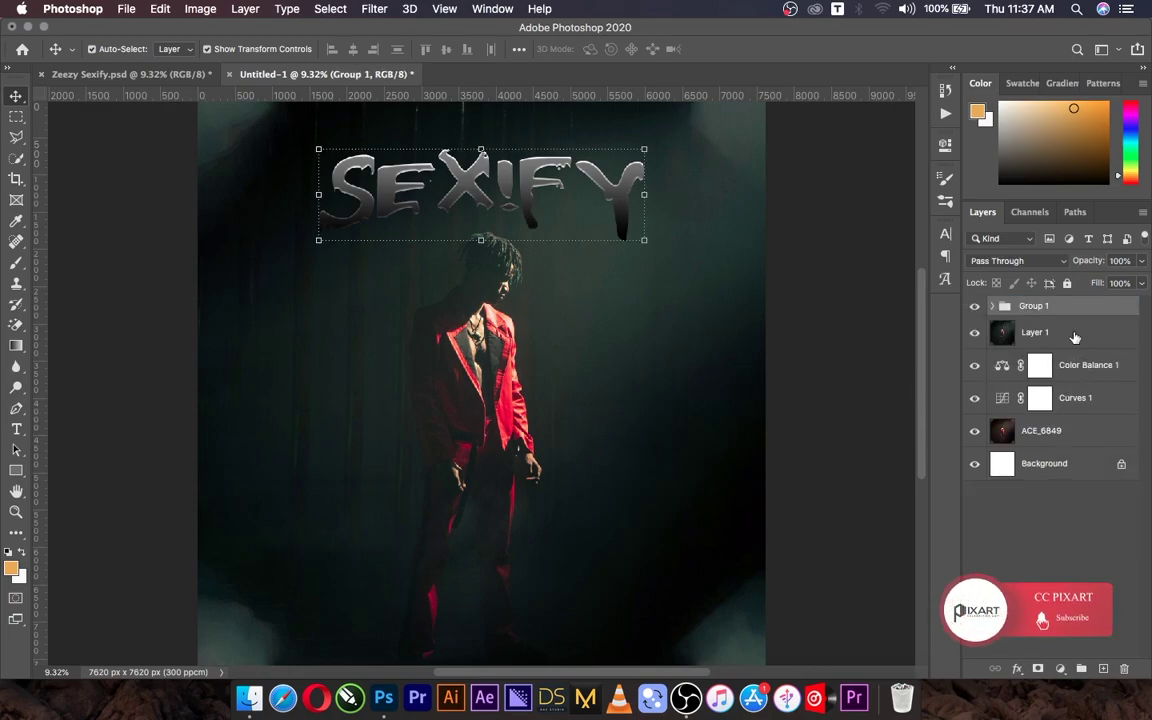
{"action": "double_click", "coordinate": [1082, 313]}
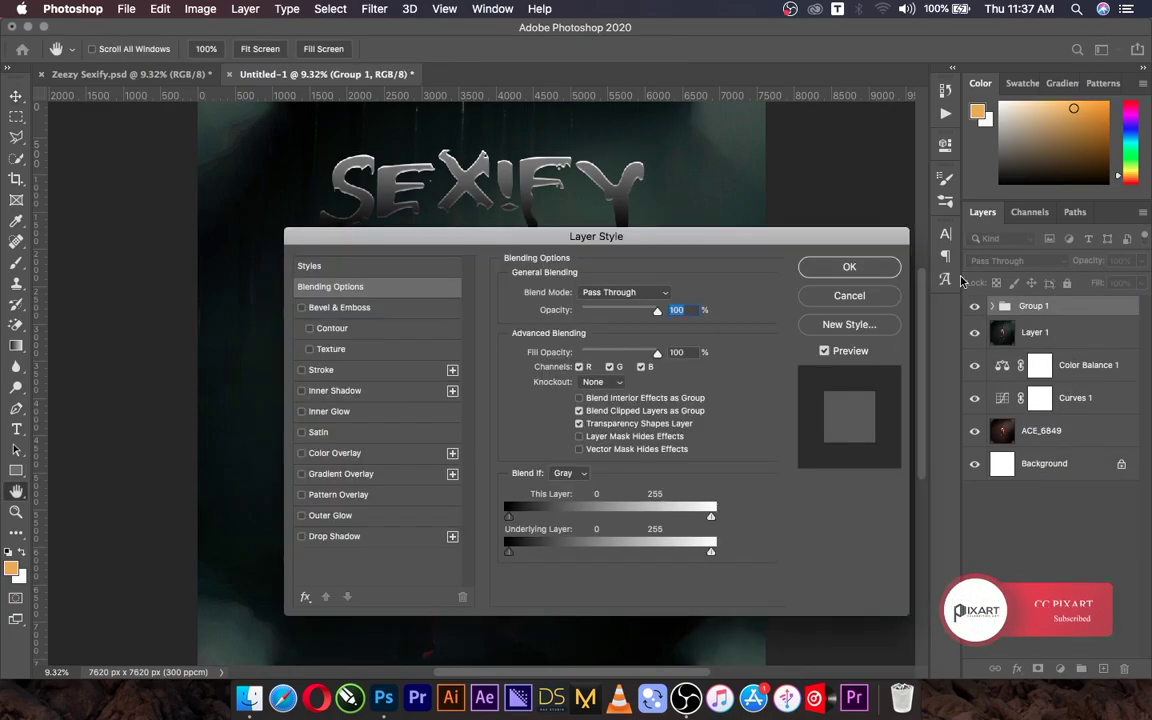
{"action": "mouse_move", "coordinate": [581, 233]}
{"action": "left_mouse_down"}
{"action": "mouse_move", "coordinate": [628, 246]}
{"action": "mouse_move", "coordinate": [773, 247]}
{"action": "left_mouse_up"}
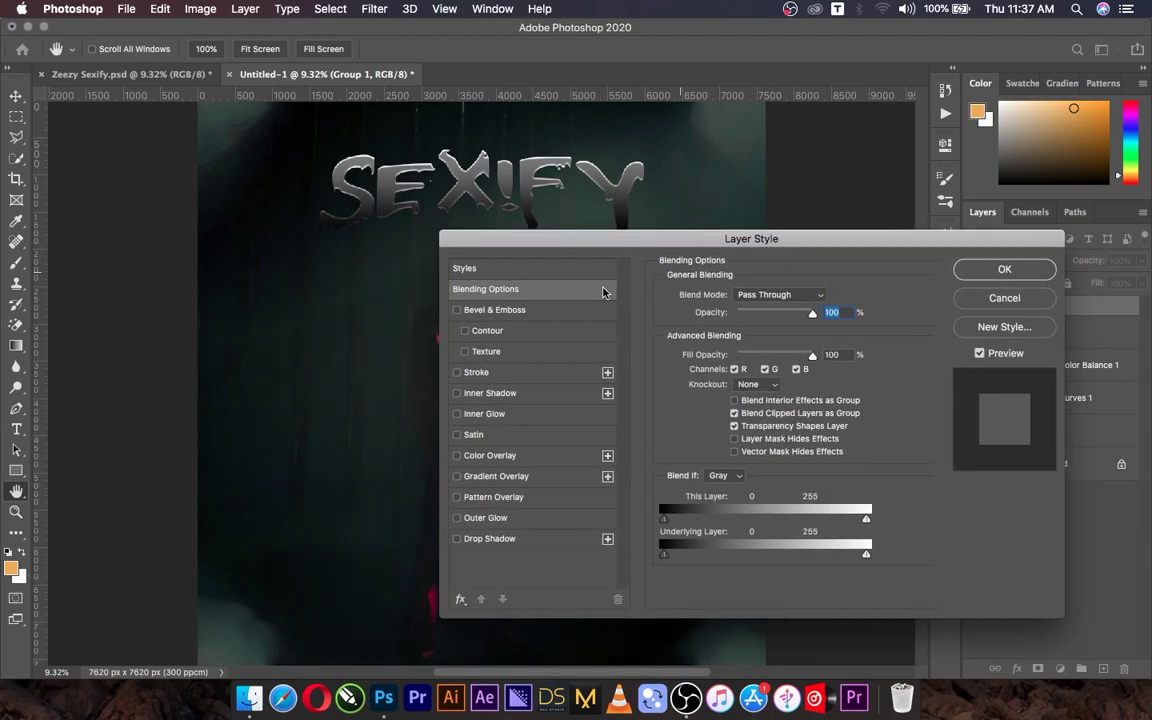
- Add a Bevel & Emboss to Group 1 with 105% depth and a sharper gloss contour preset
{"action": "left_click", "coordinate": [459, 311]}
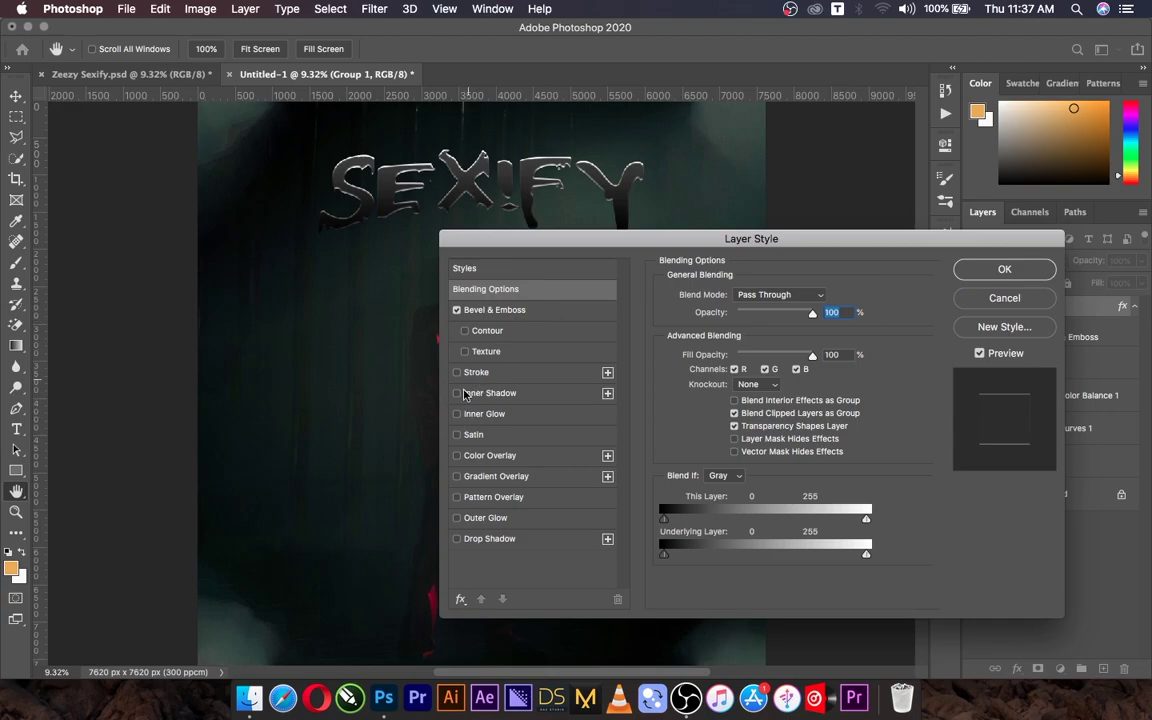
{"action": "left_click", "coordinate": [518, 312]}
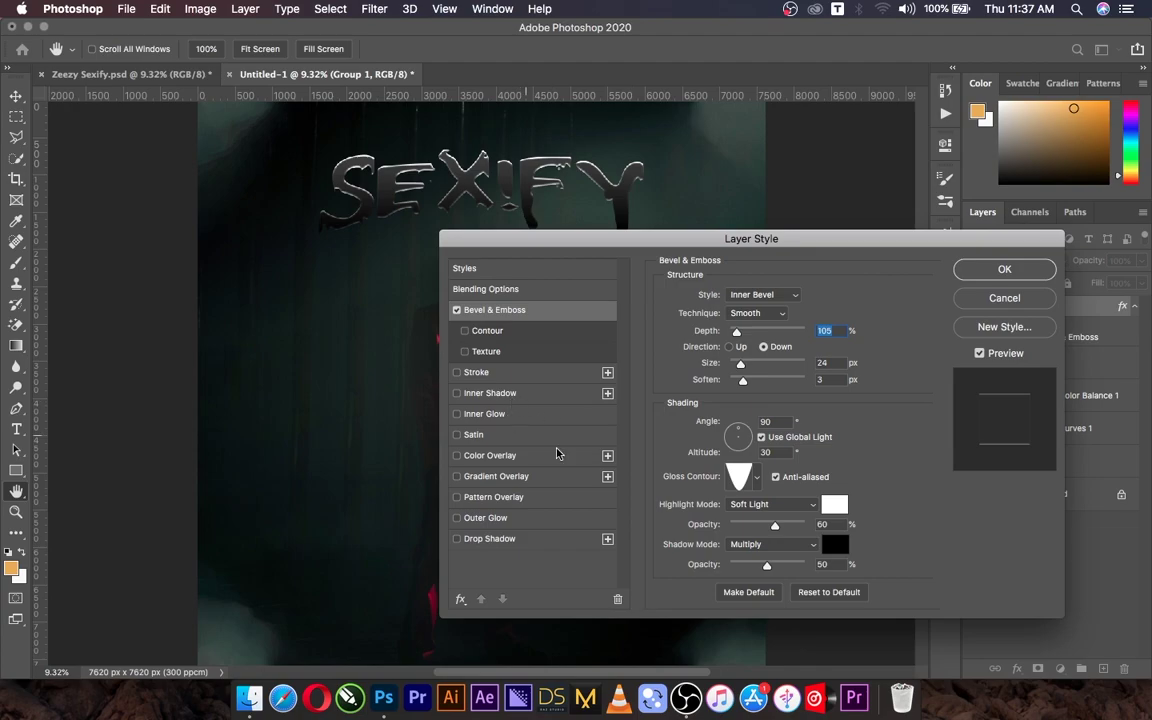
{"action": "left_click", "coordinate": [757, 478]}
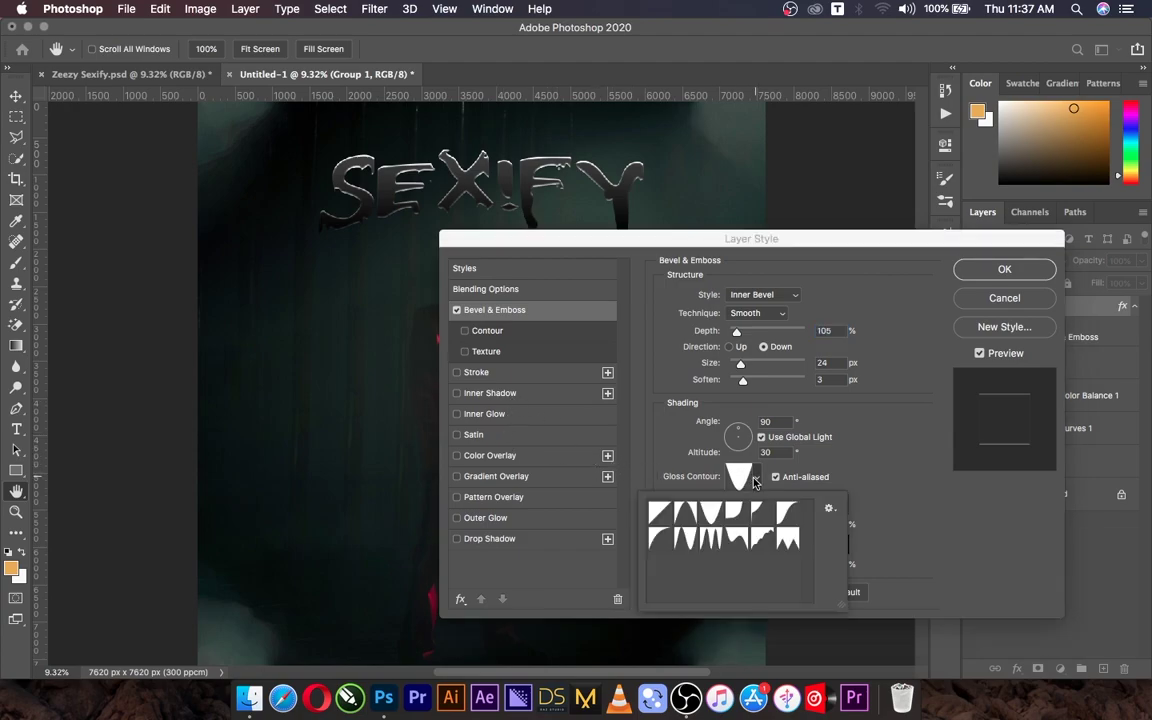
{"action": "double_click", "coordinate": [700, 540]}
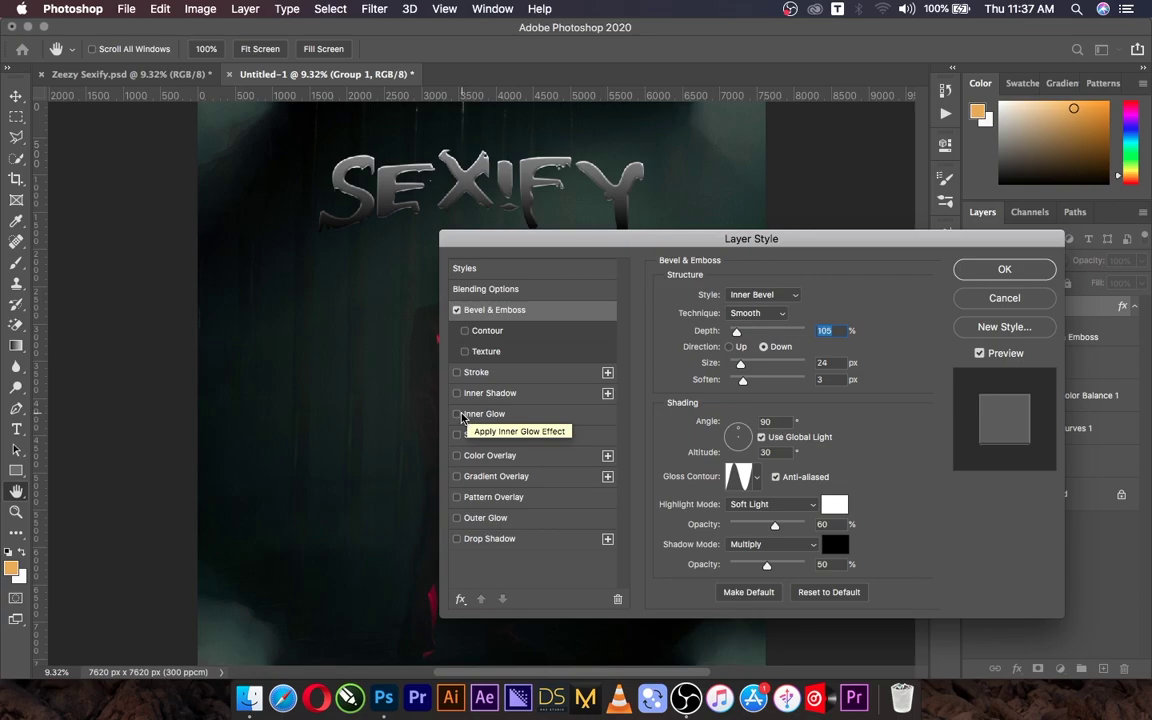
- Enable Inner Glow with Noise 0 and set its gradient's dark stop to #336600
{"action": "left_click", "coordinate": [458, 414]}
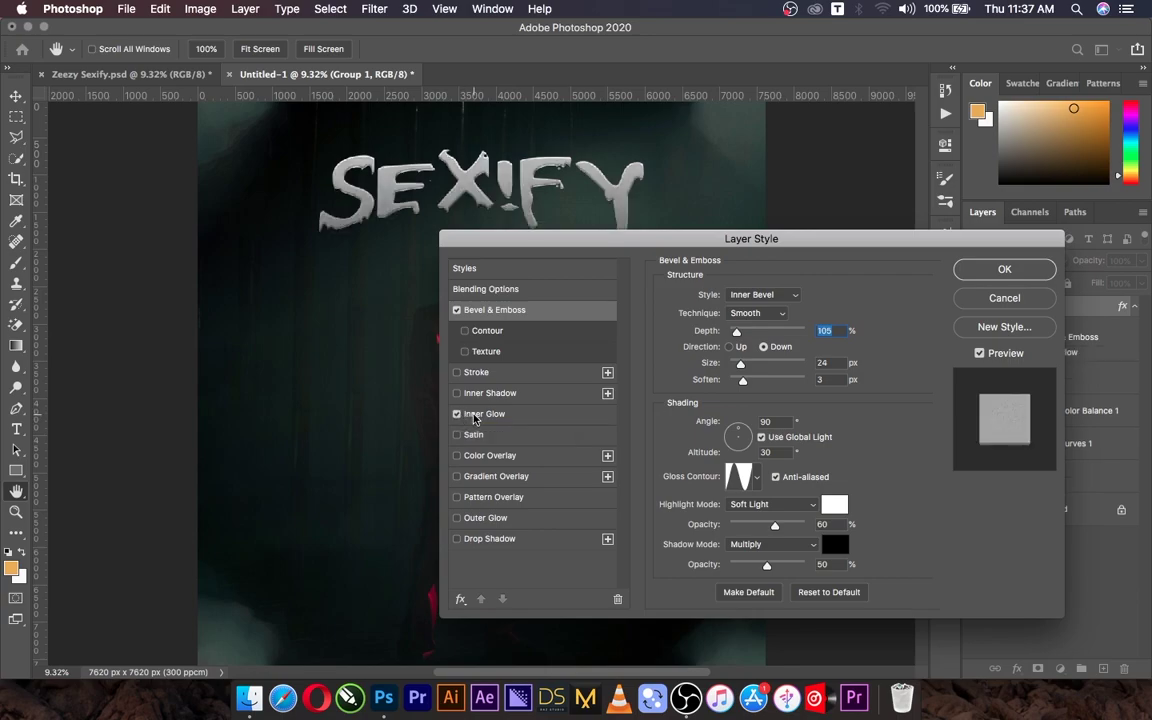
{"action": "left_click", "coordinate": [475, 416]}
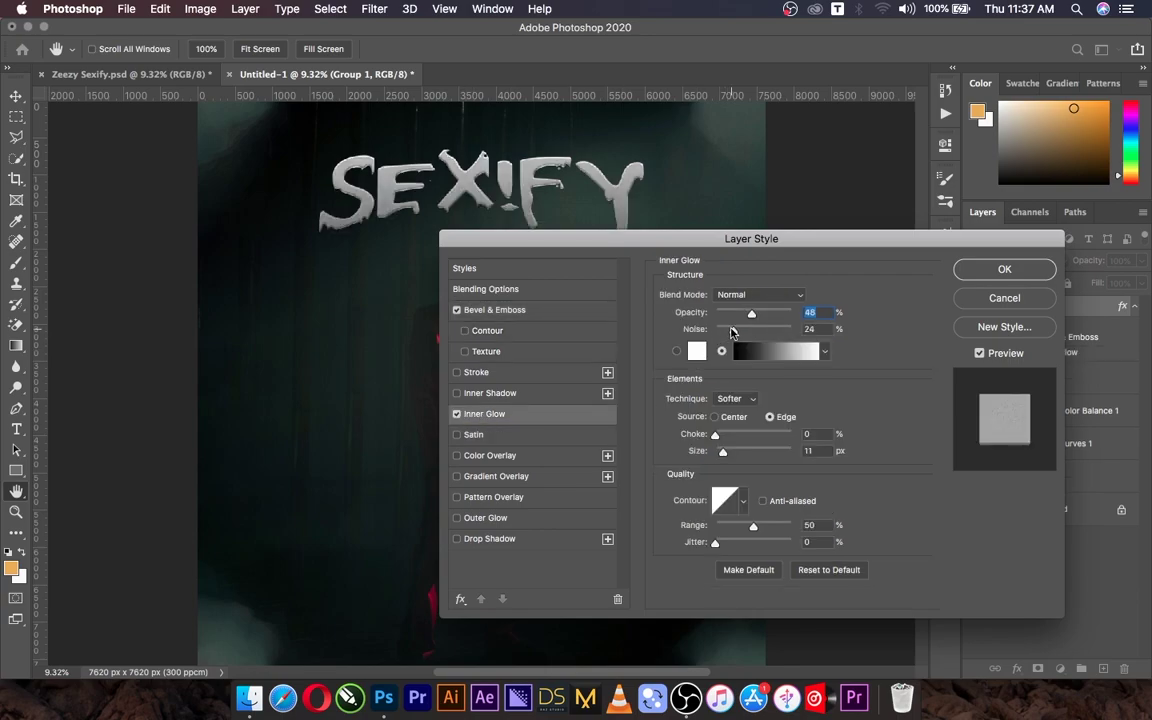
{"action": "key", "text": "Tab"}
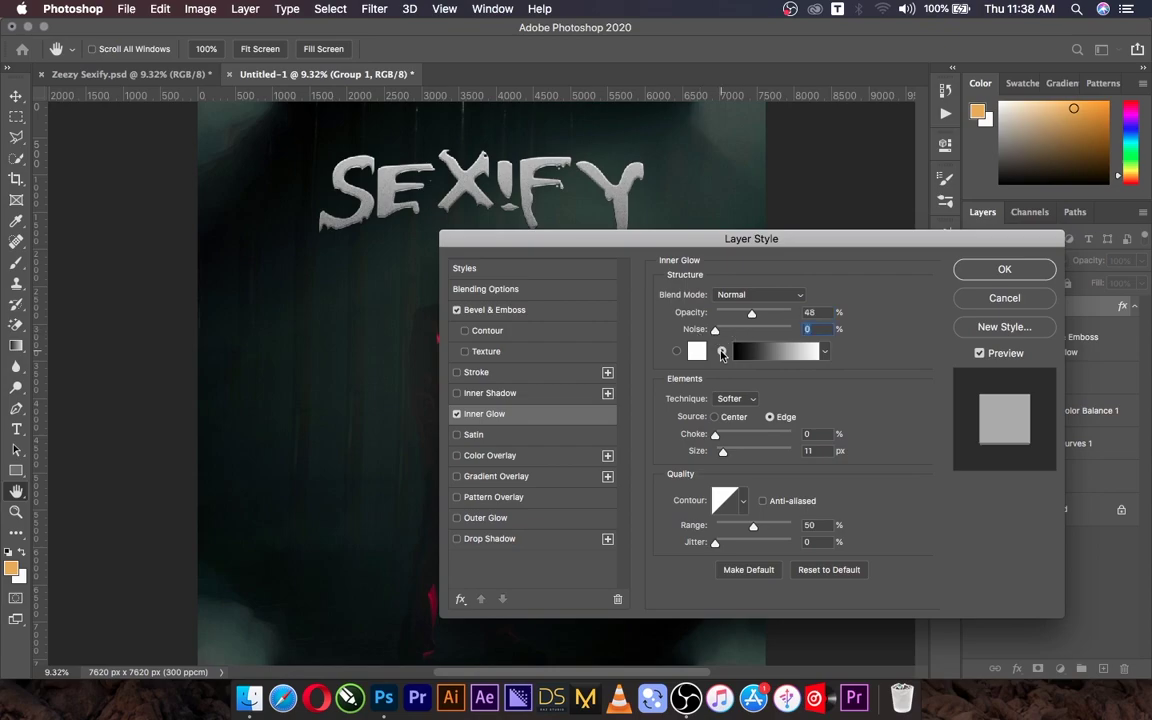
{"action": "left_click", "coordinate": [762, 361]}
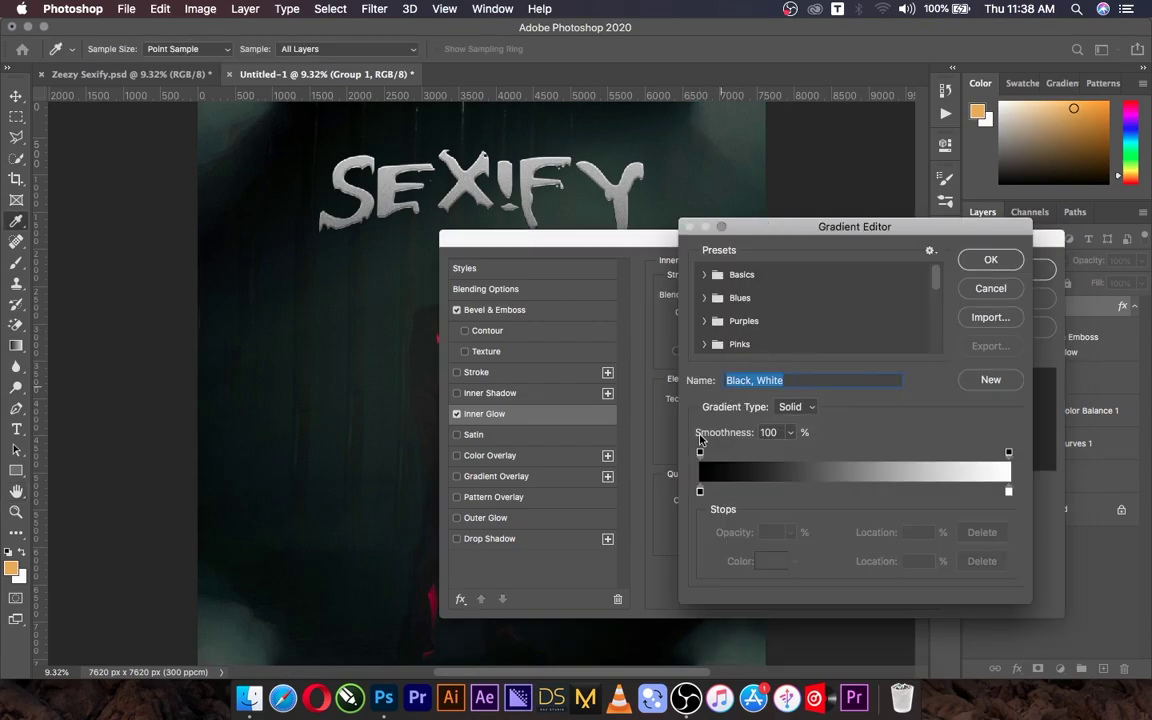
{"action": "left_click", "coordinate": [700, 491]}
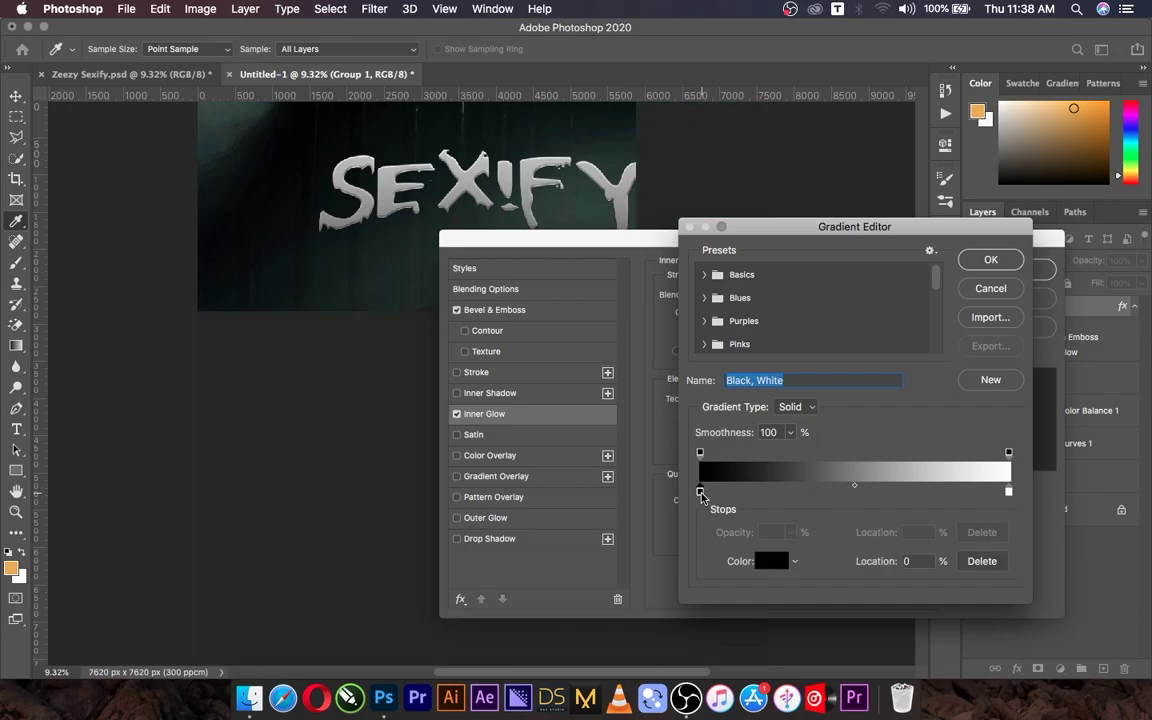
{"action": "double_click", "coordinate": [699, 491]}
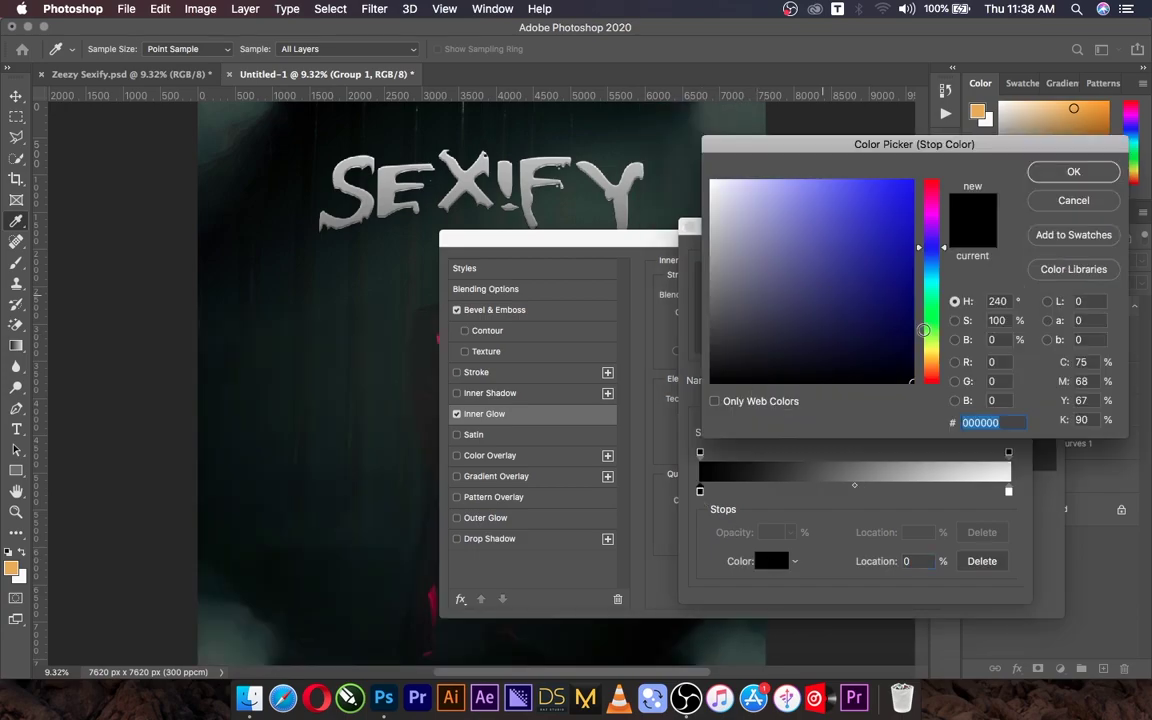
{"action": "left_click", "coordinate": [932, 373]}
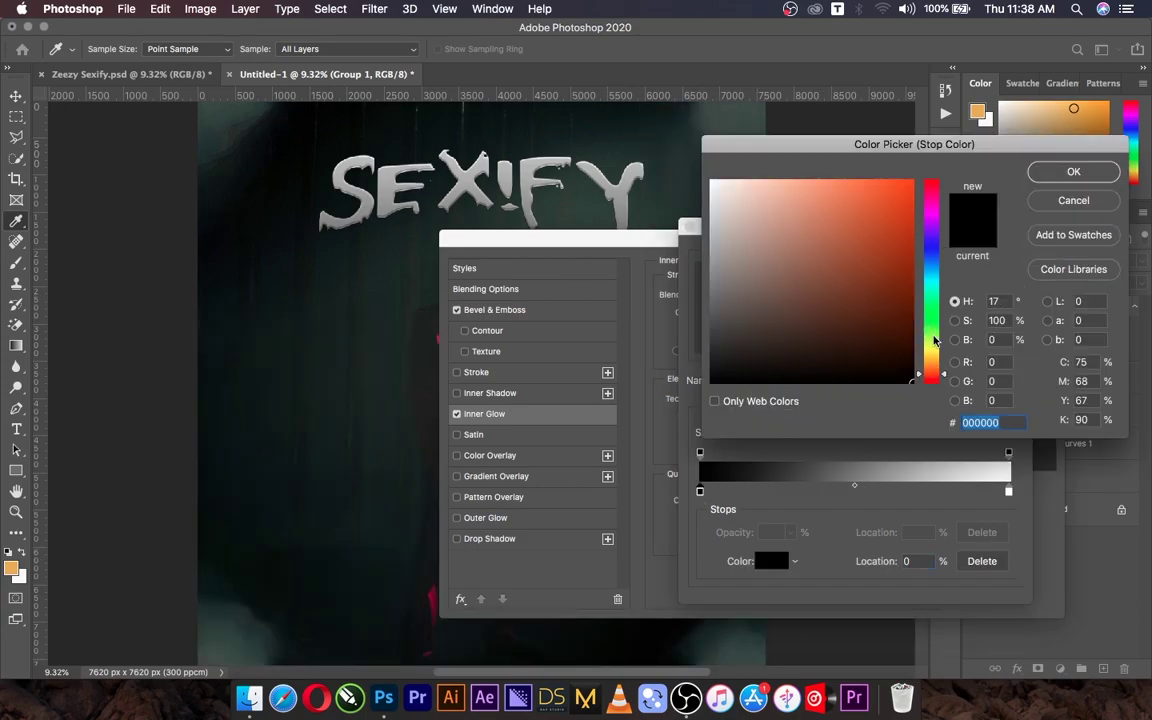
{"action": "left_click", "coordinate": [934, 336]}
{"action": "left_click", "coordinate": [913, 317]}
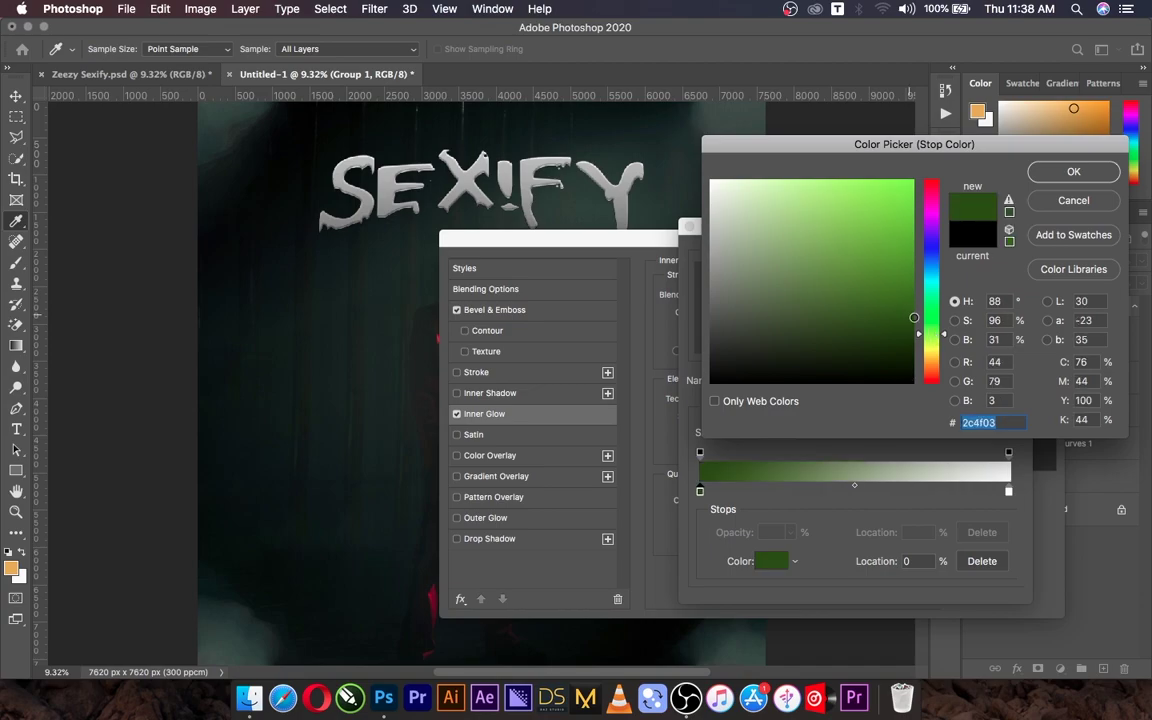
{"action": "left_click_drag", "start_coordinate": [913, 317], "coordinate": [912, 320]}
{"action": "type", "text": "336600"}
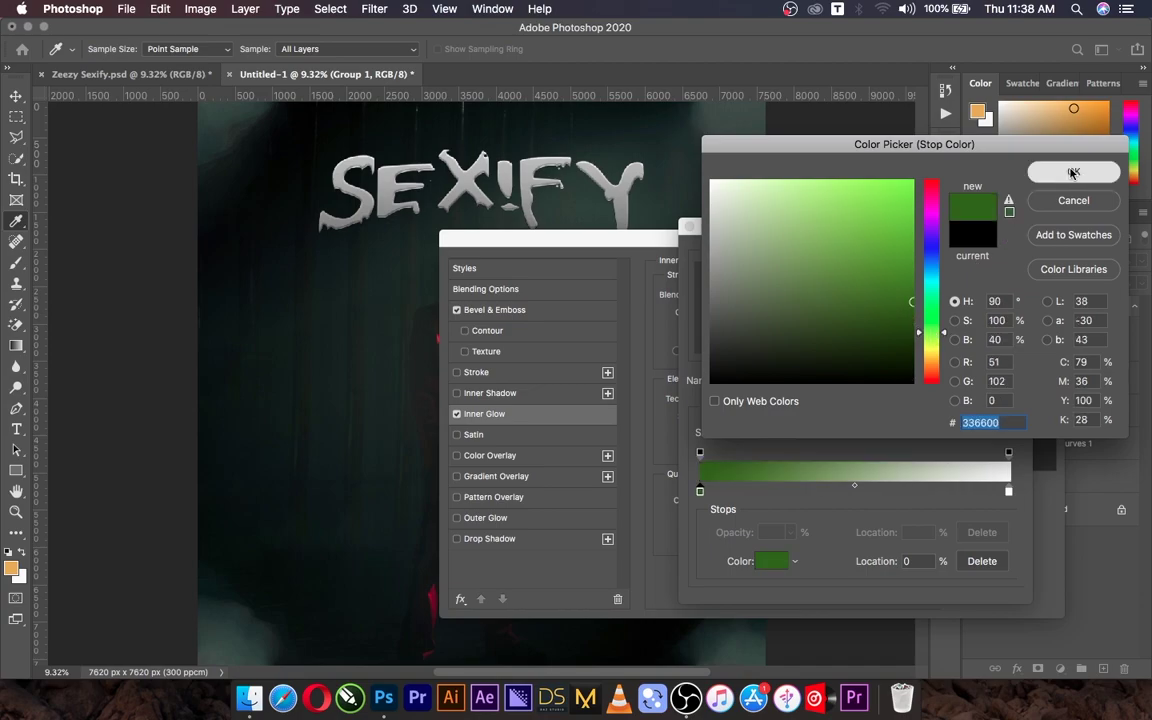
{"action": "key", "text": "Return"}
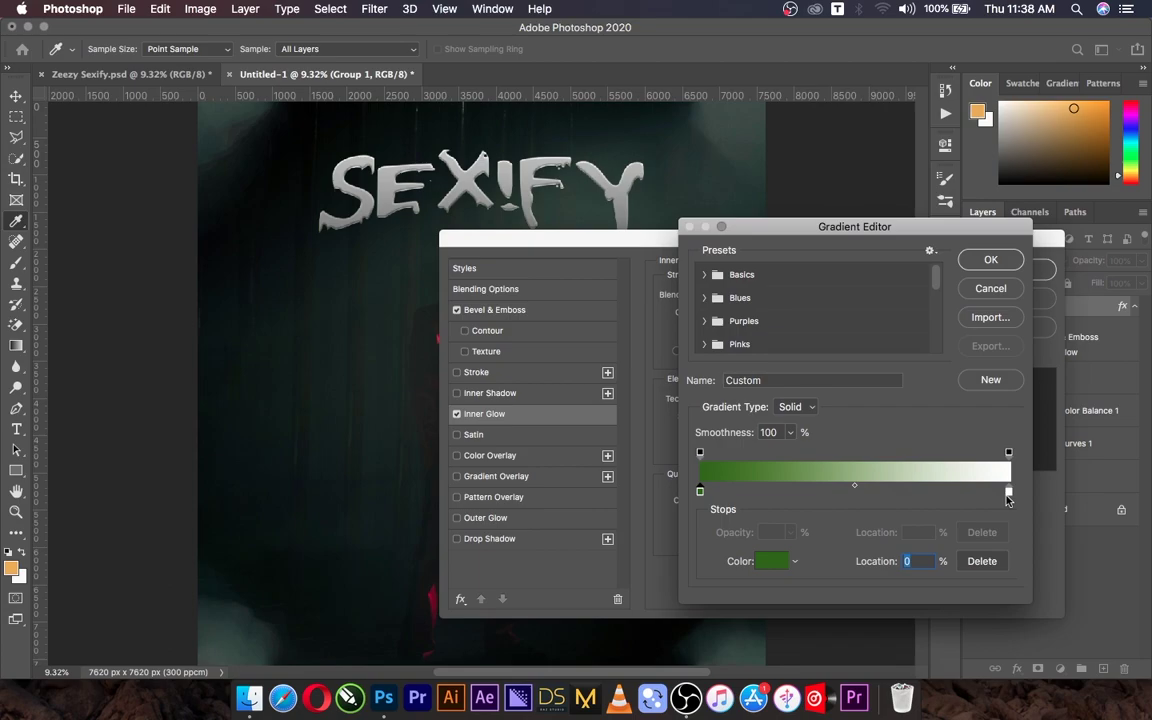
- Set the glow gradient's light stop to a bright green and apply it
{"action": "left_click", "coordinate": [1007, 493]}
{"action": "left_click", "coordinate": [771, 561]}
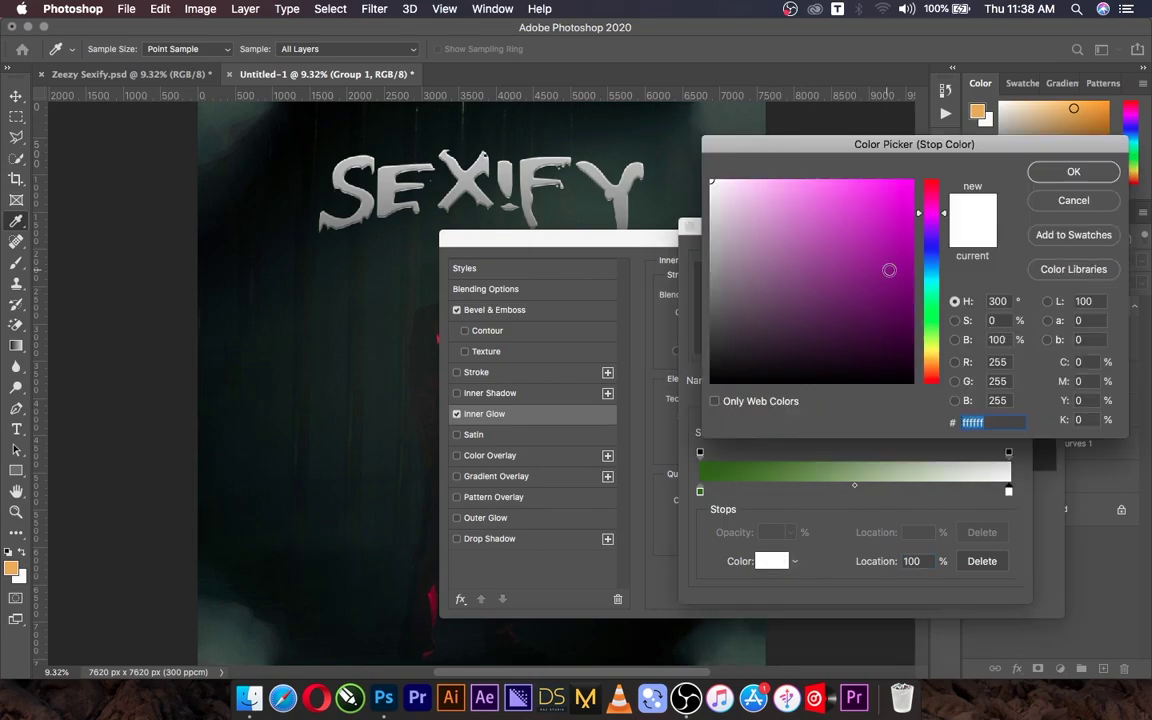
{"action": "left_click", "coordinate": [938, 333]}
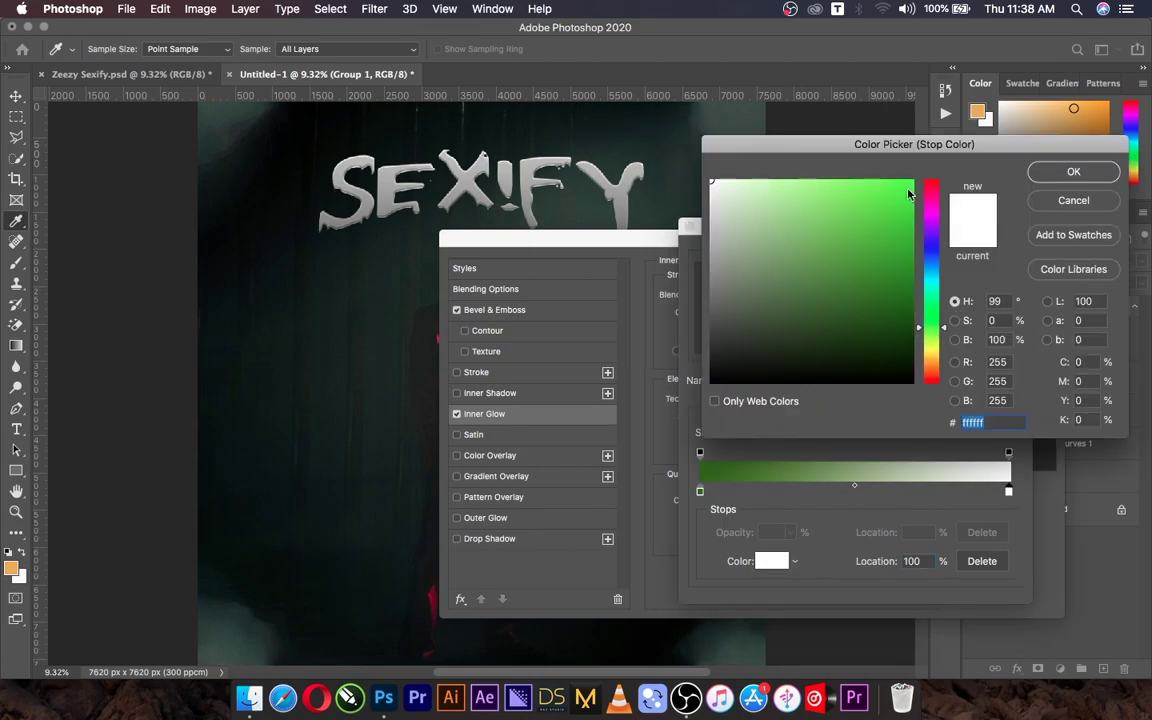
{"action": "left_click_drag", "start_coordinate": [909, 194], "coordinate": [917, 169]}
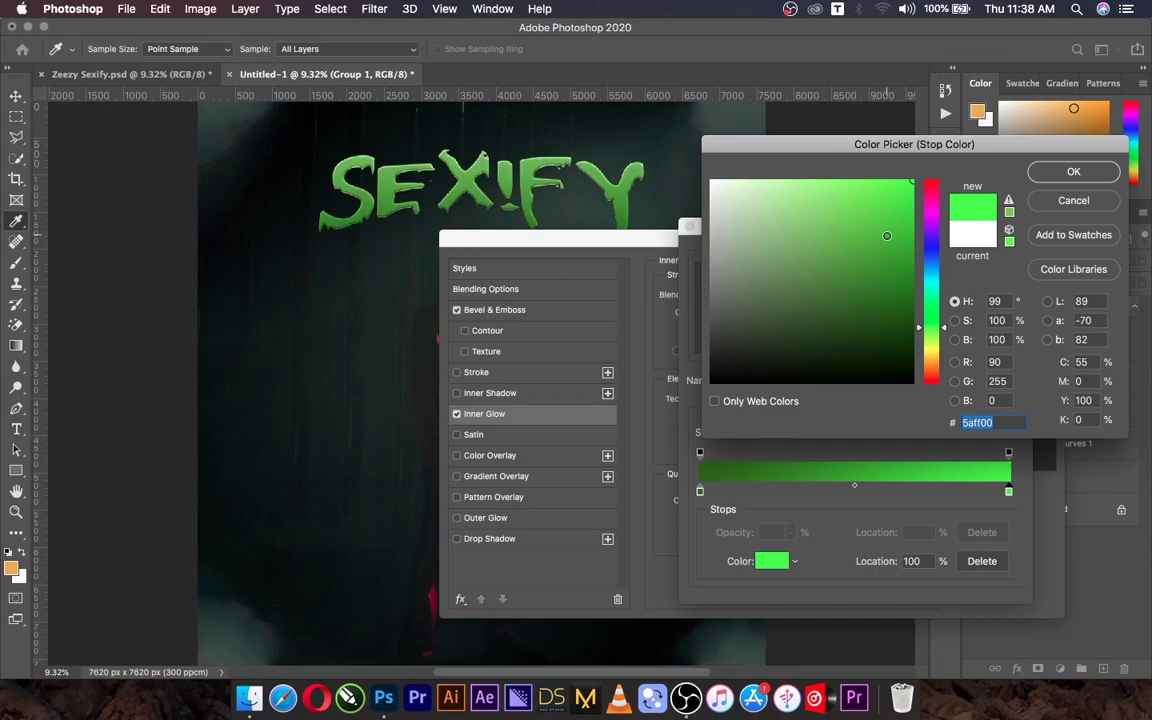
{"action": "left_click_drag", "start_coordinate": [898, 236], "coordinate": [911, 249]}
{"action": "left_click", "coordinate": [1073, 174]}
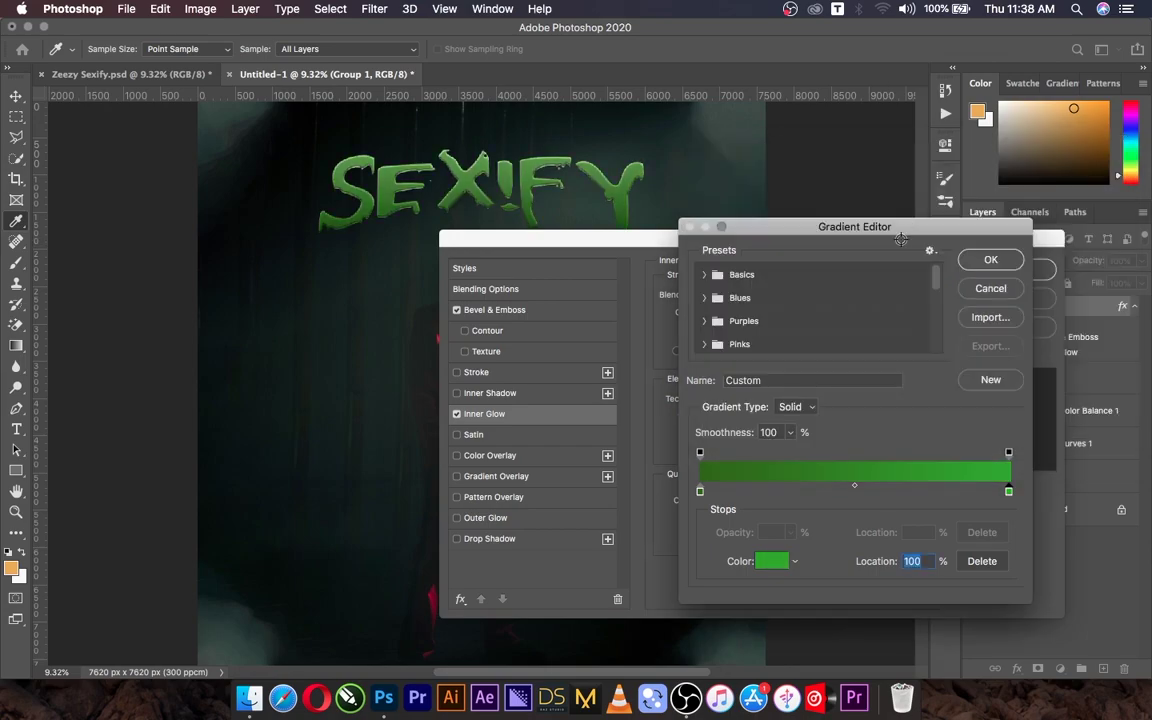
{"action": "left_click", "coordinate": [990, 260]}
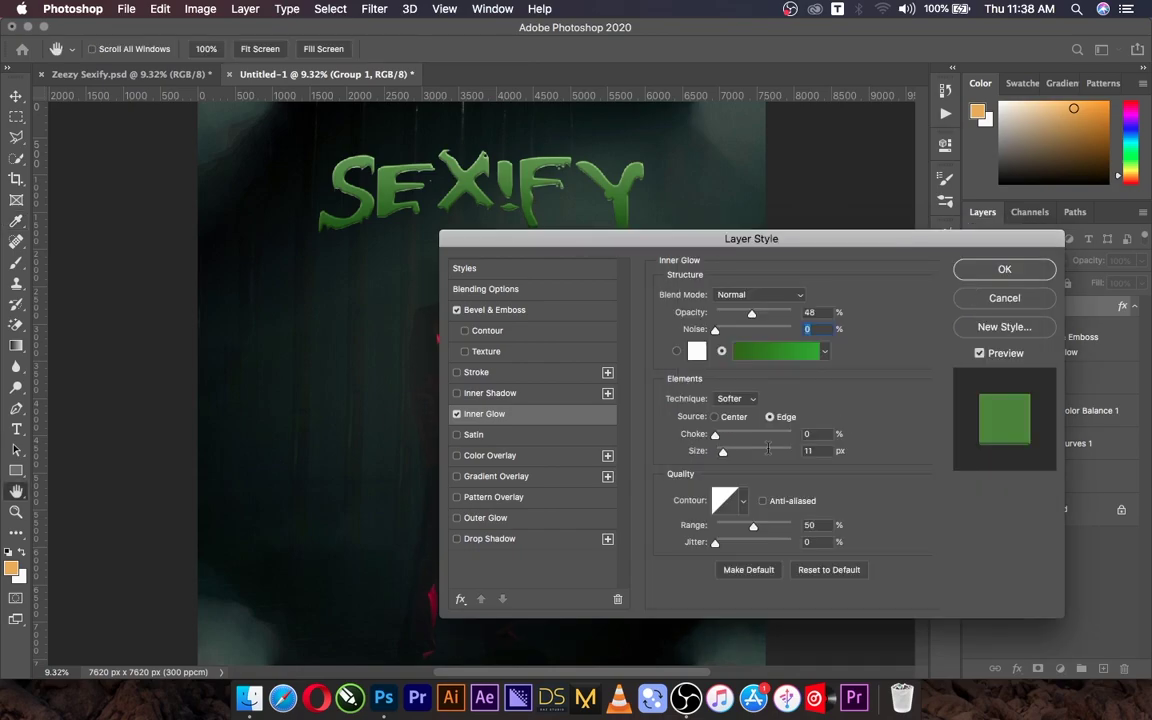
- Apply a different contour preset to the title's inner glow
{"action": "left_click", "coordinate": [741, 506]}
{"action": "left_click", "coordinate": [674, 563]}
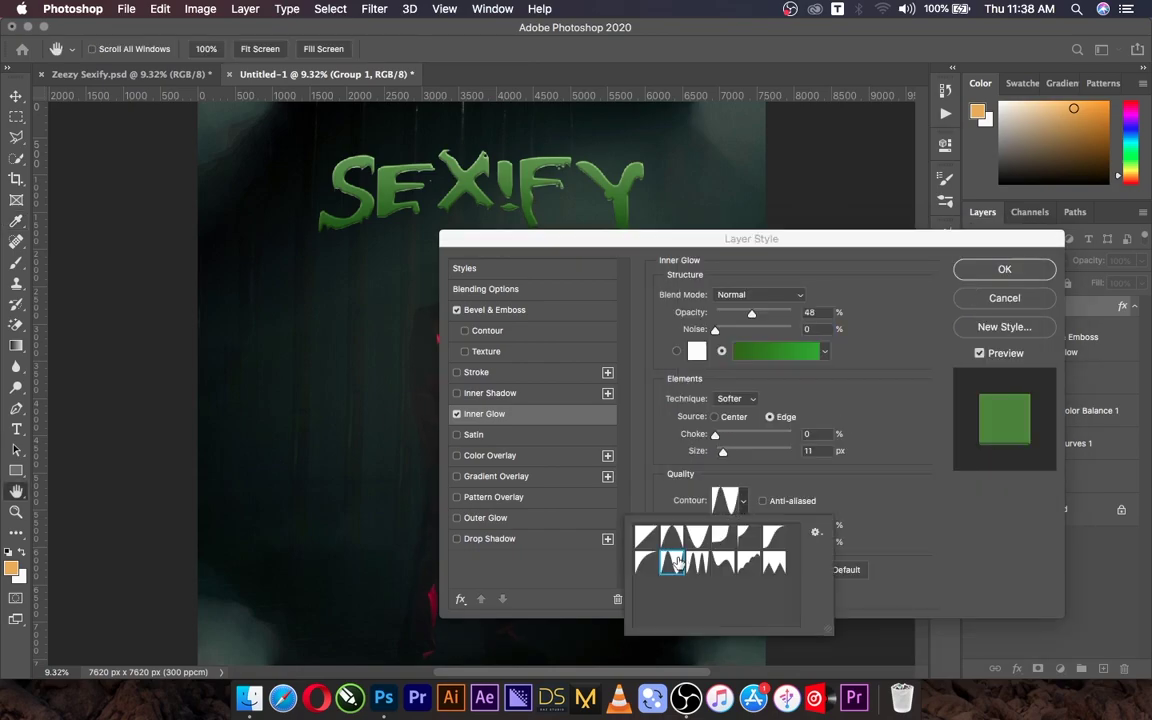
{"action": "double_click", "coordinate": [677, 562]}
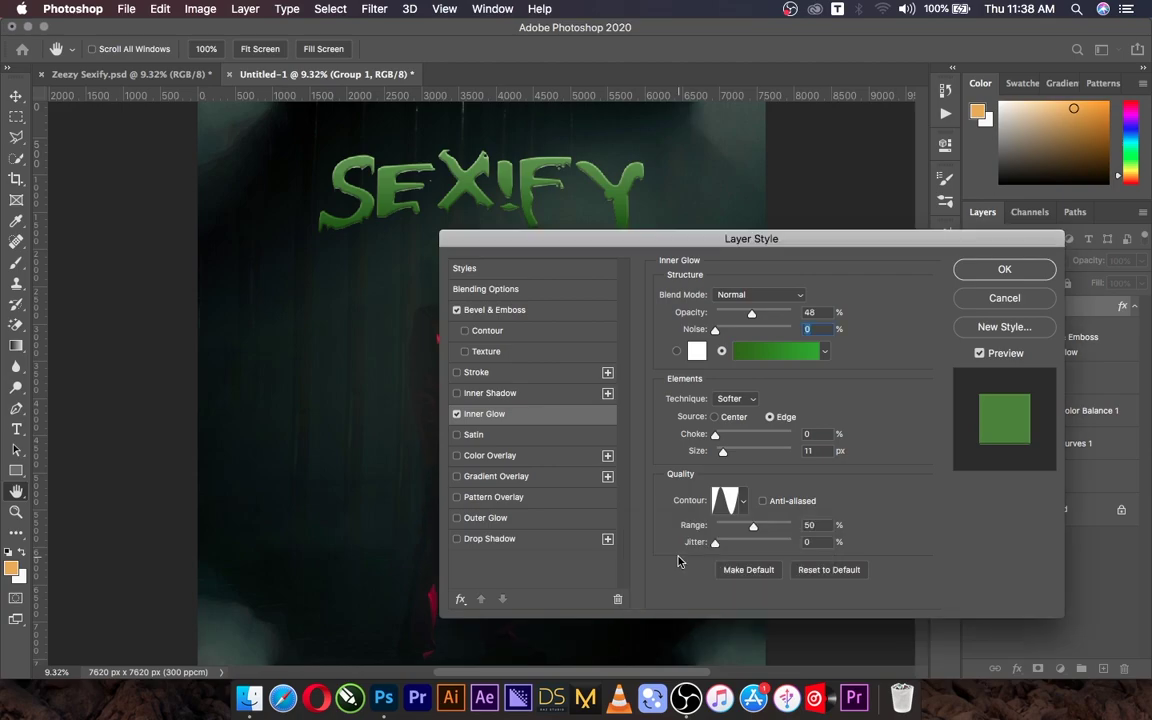
- Set the inner glow to Center source, Choke 39%, Size 21 px, Range 70%, Opacity 42%
{"action": "left_click_drag", "start_coordinate": [753, 527], "coordinate": [768, 527]}
{"action": "mouse_move", "coordinate": [715, 434]}
{"action": "left_mouse_down"}
{"action": "mouse_move", "coordinate": [742, 440]}
{"action": "mouse_move", "coordinate": [726, 442]}
{"action": "left_mouse_up"}
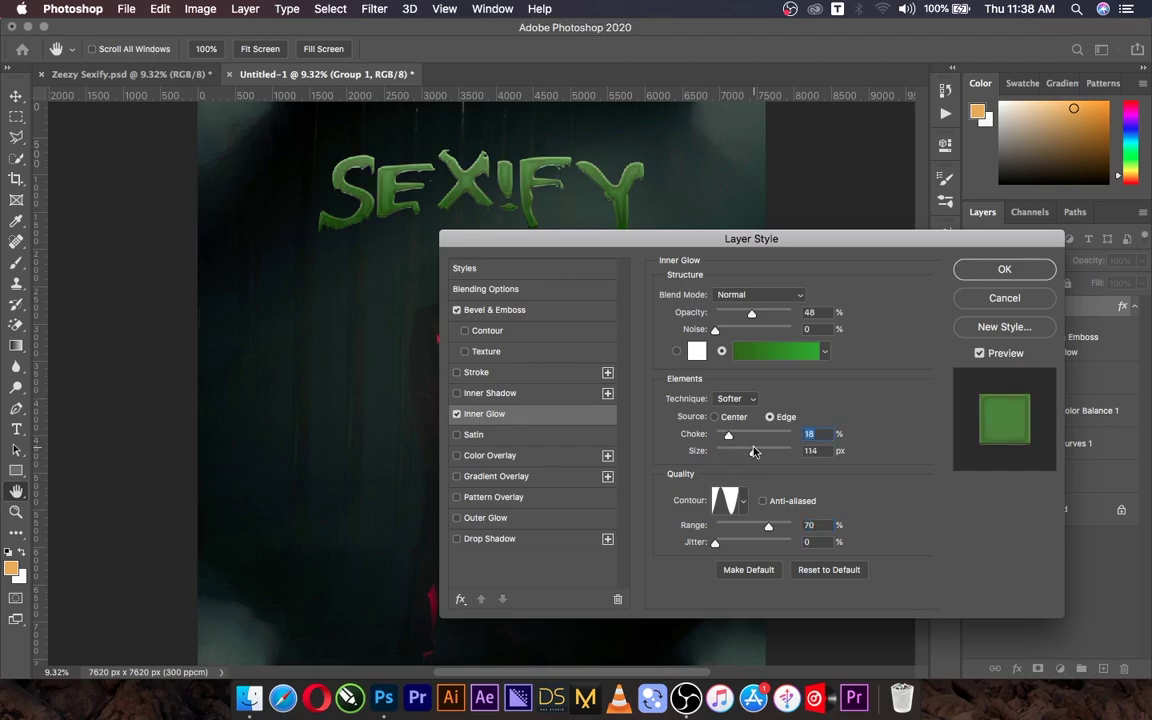
{"action": "key", "text": "Up"}
{"action": "key", "text": "Up"}
{"action": "key", "text": "Up"}
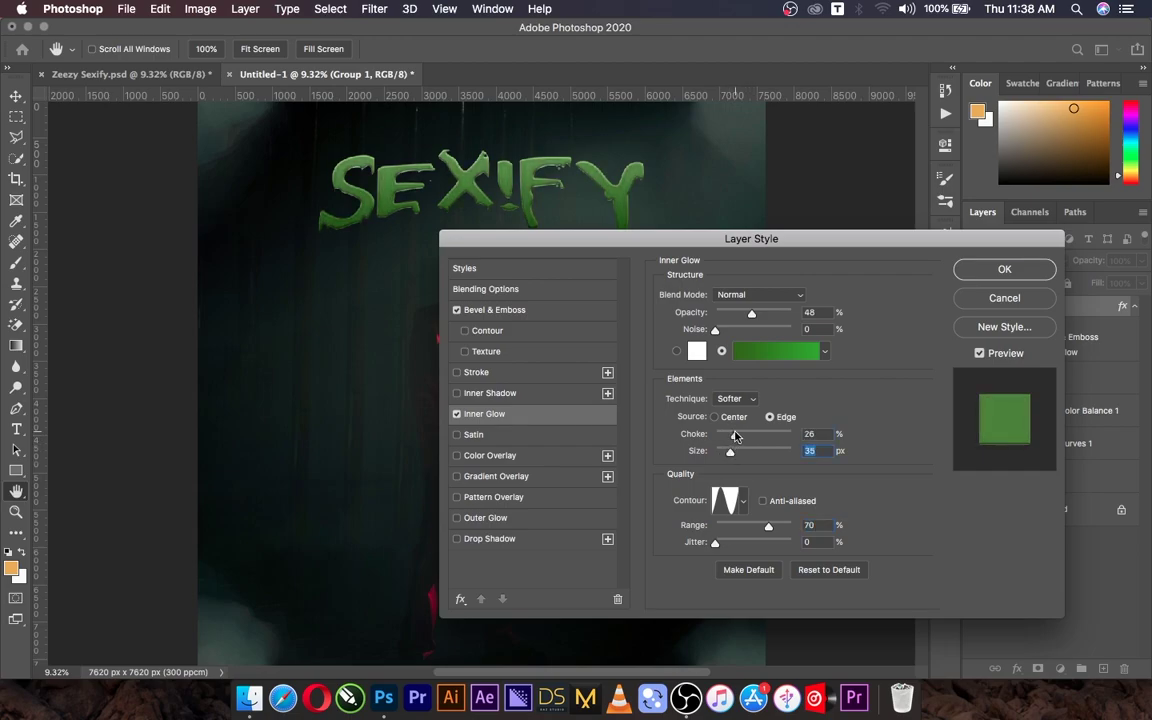
{"action": "left_click_drag", "start_coordinate": [731, 454], "coordinate": [723, 456]}
{"action": "left_click", "coordinate": [714, 416]}
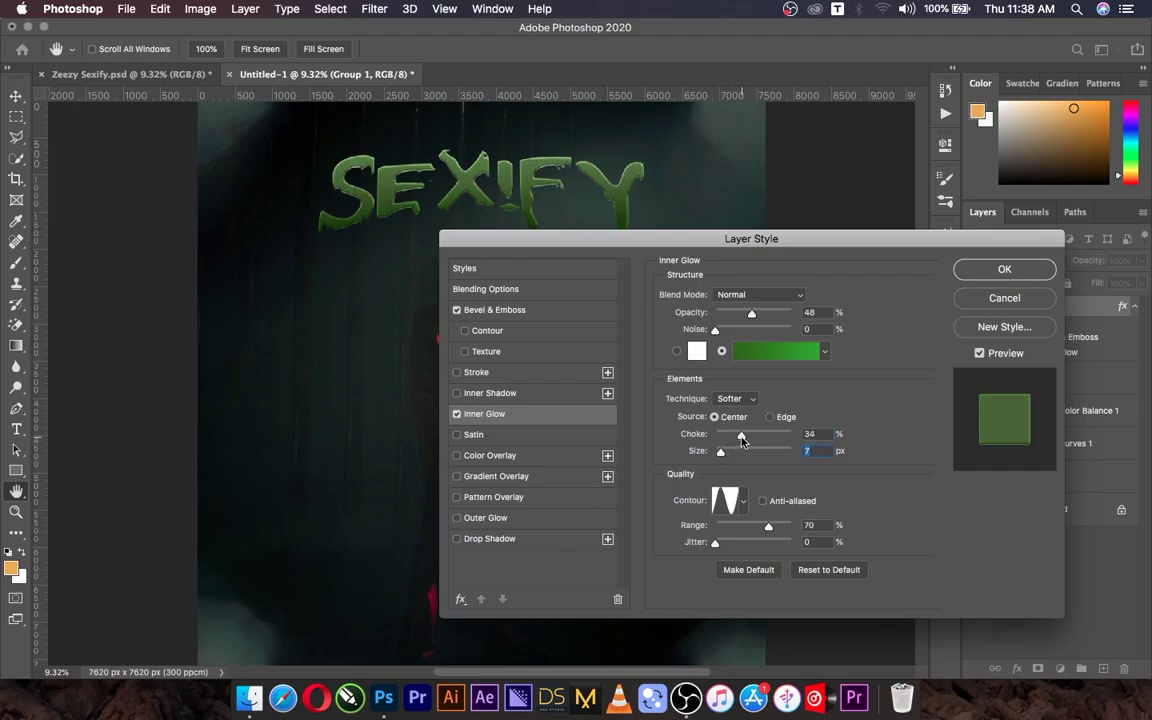
{"action": "mouse_move", "coordinate": [735, 438]}
{"action": "left_mouse_down"}
{"action": "mouse_move", "coordinate": [756, 437]}
{"action": "mouse_move", "coordinate": [727, 455]}
{"action": "left_mouse_up"}
{"action": "left_click", "coordinate": [727, 455]}
{"action": "left_click_drag", "start_coordinate": [762, 444], "coordinate": [744, 443]}
{"action": "left_click_drag", "start_coordinate": [758, 316], "coordinate": [748, 316]}
{"action": "left_click", "coordinate": [747, 317]}
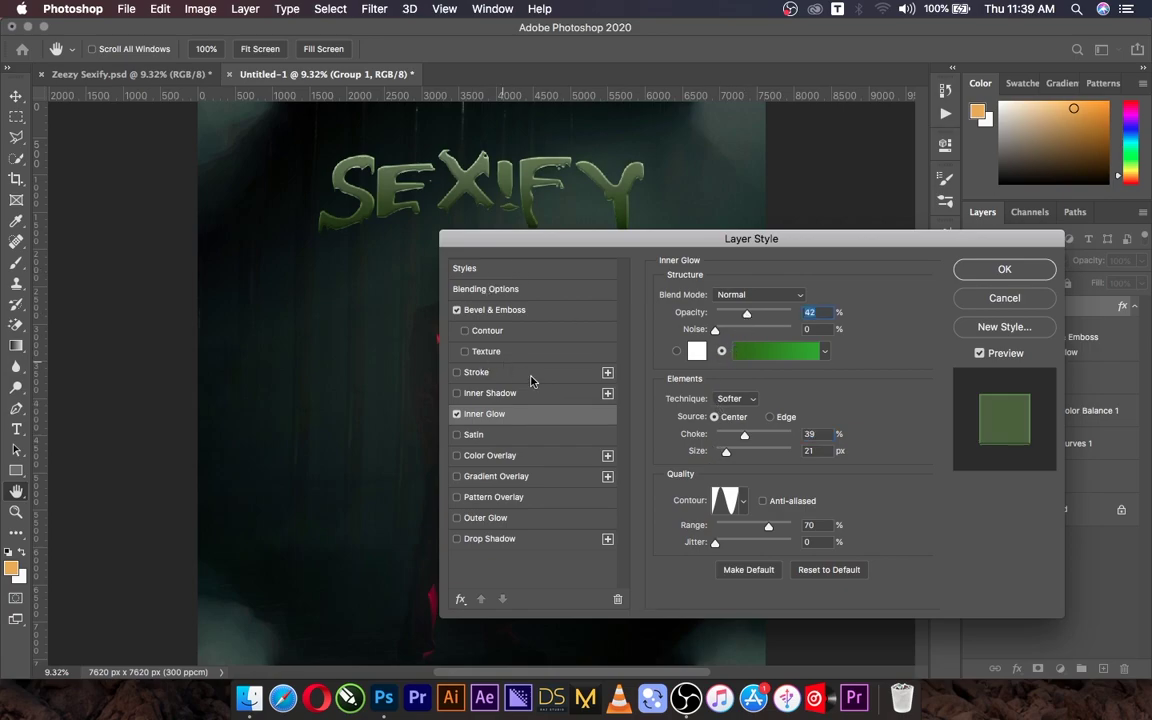
- Enable bevel Contour and Texture, light at 100° and altitude 48, and deepen the bevel
{"action": "left_click", "coordinate": [486, 331]}
{"action": "left_click", "coordinate": [476, 353]}
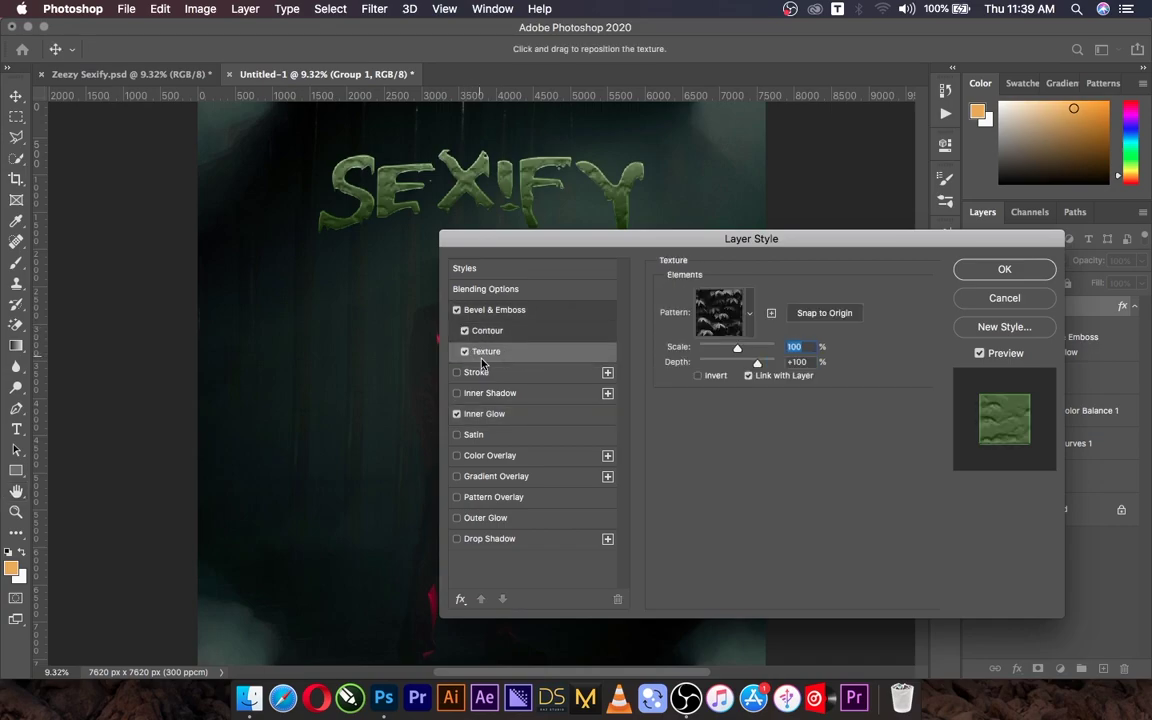
{"action": "left_click", "coordinate": [490, 311]}
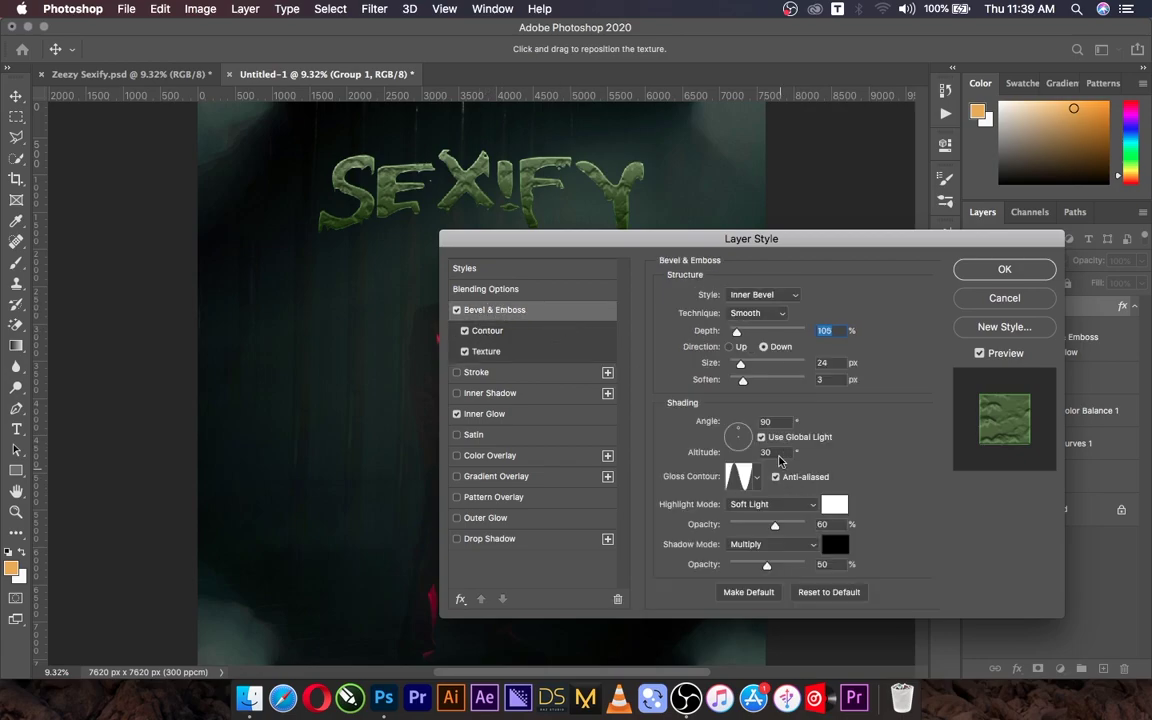
{"action": "left_click_drag", "start_coordinate": [739, 432], "coordinate": [735, 433]}
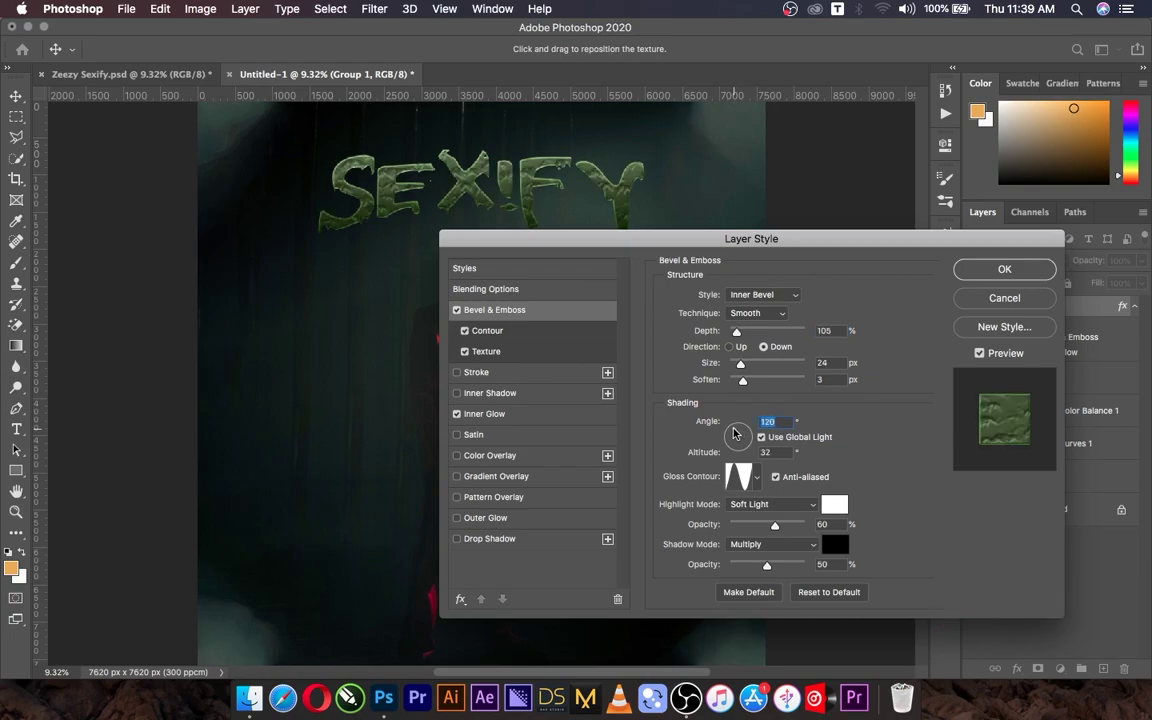
{"action": "left_click_drag", "start_coordinate": [735, 433], "coordinate": [736, 434]}
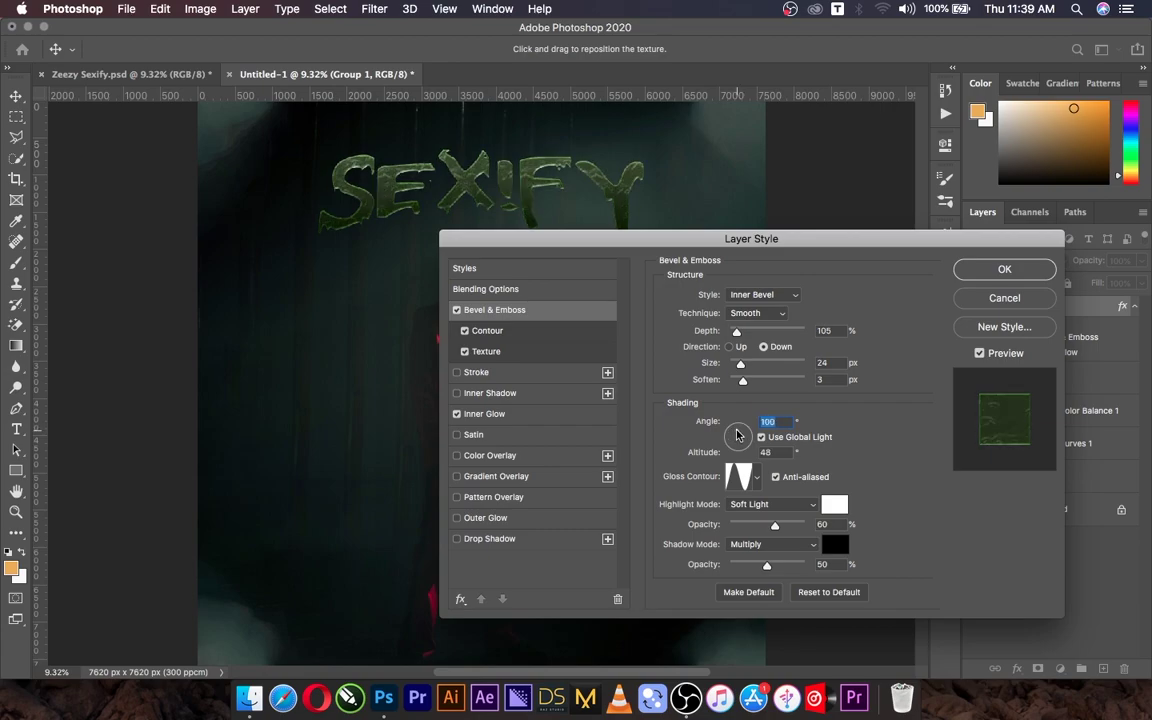
{"action": "left_click", "coordinate": [464, 350]}
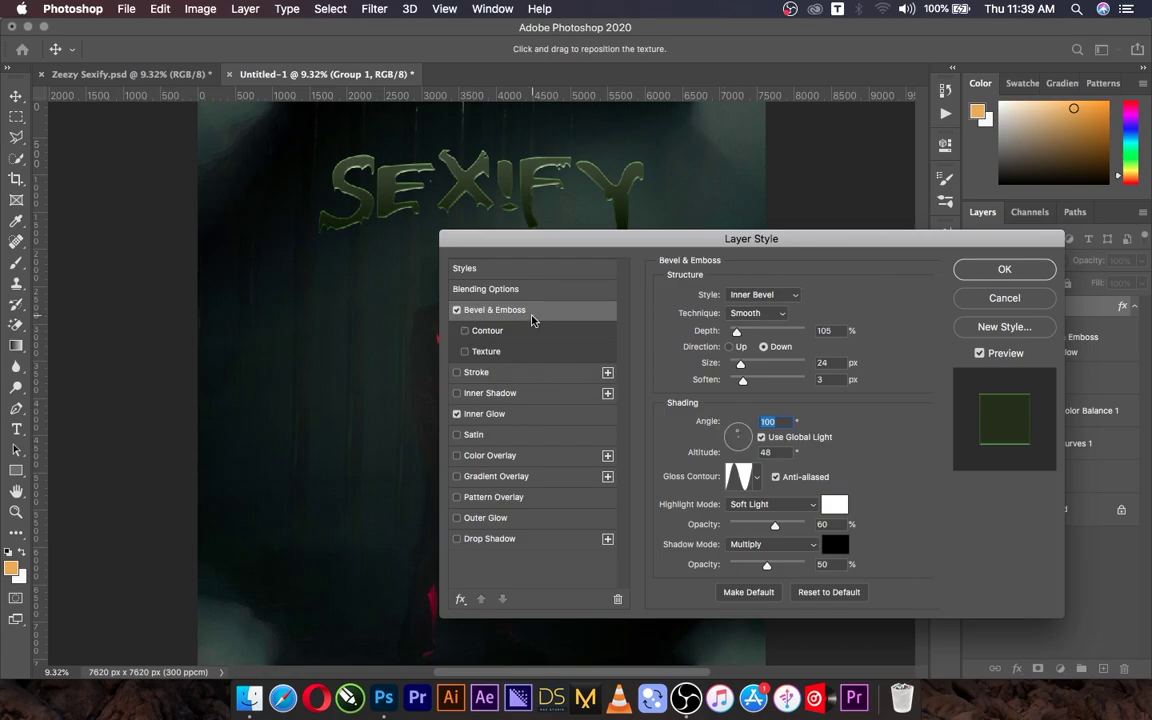
{"action": "mouse_move", "coordinate": [737, 332]}
{"action": "left_mouse_down"}
{"action": "mouse_move", "coordinate": [777, 344]}
{"action": "mouse_move", "coordinate": [742, 386]}
{"action": "left_mouse_up"}
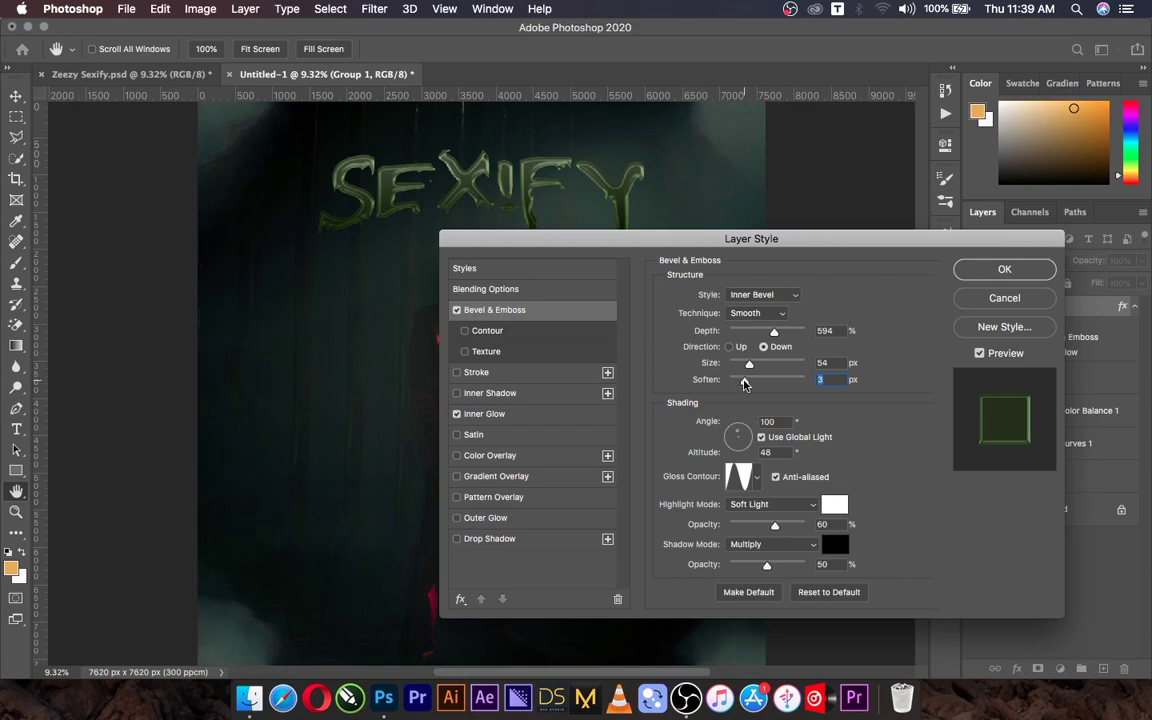
- Raise highlight opacity to 75%, set bevel Direction to Up and Size to 90 px
{"action": "mouse_move", "coordinate": [773, 524]}
{"action": "left_mouse_down"}
{"action": "mouse_move", "coordinate": [786, 524]}
{"action": "mouse_move", "coordinate": [777, 568]}
{"action": "mouse_move", "coordinate": [761, 568]}
{"action": "left_mouse_up"}
{"action": "left_click", "coordinate": [737, 432]}
{"action": "left_click", "coordinate": [737, 436]}
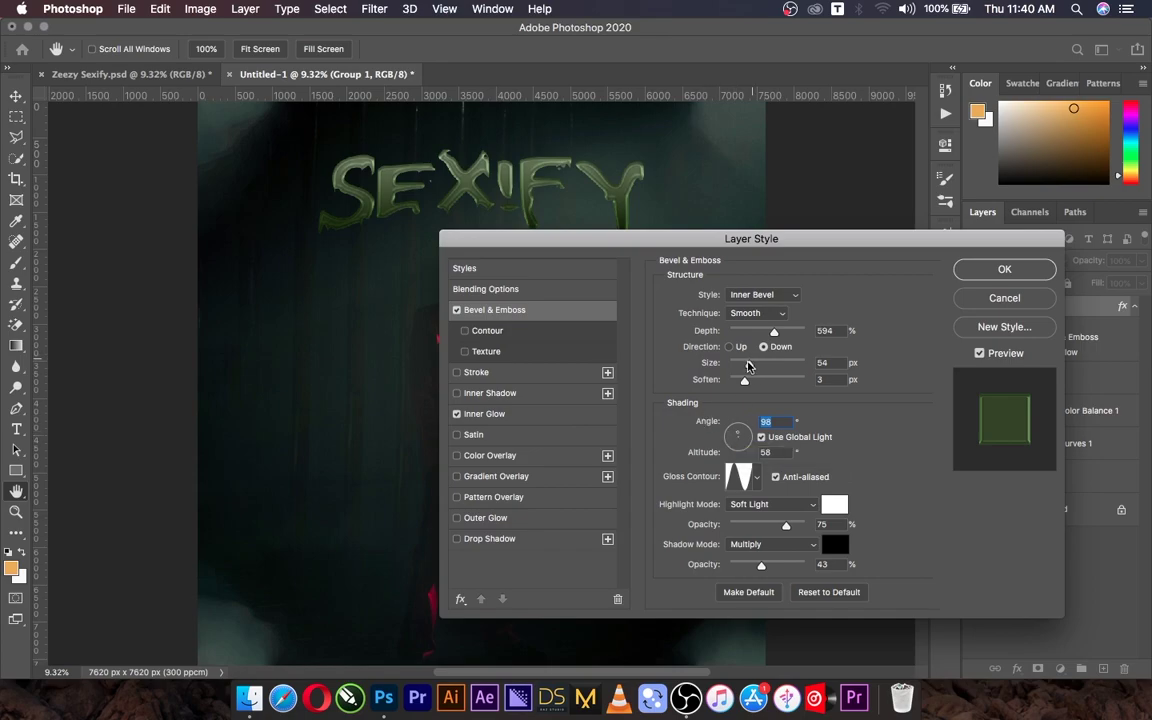
{"action": "left_click", "coordinate": [734, 349]}
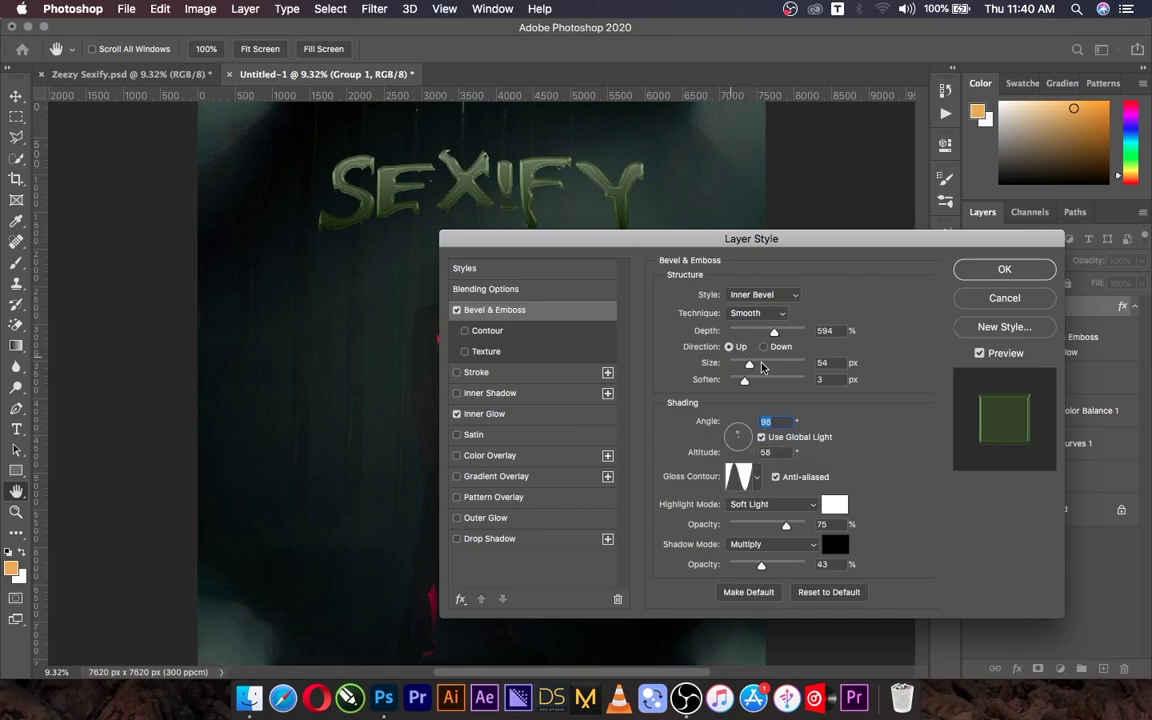
{"action": "left_click_drag", "start_coordinate": [749, 364], "coordinate": [763, 367]}
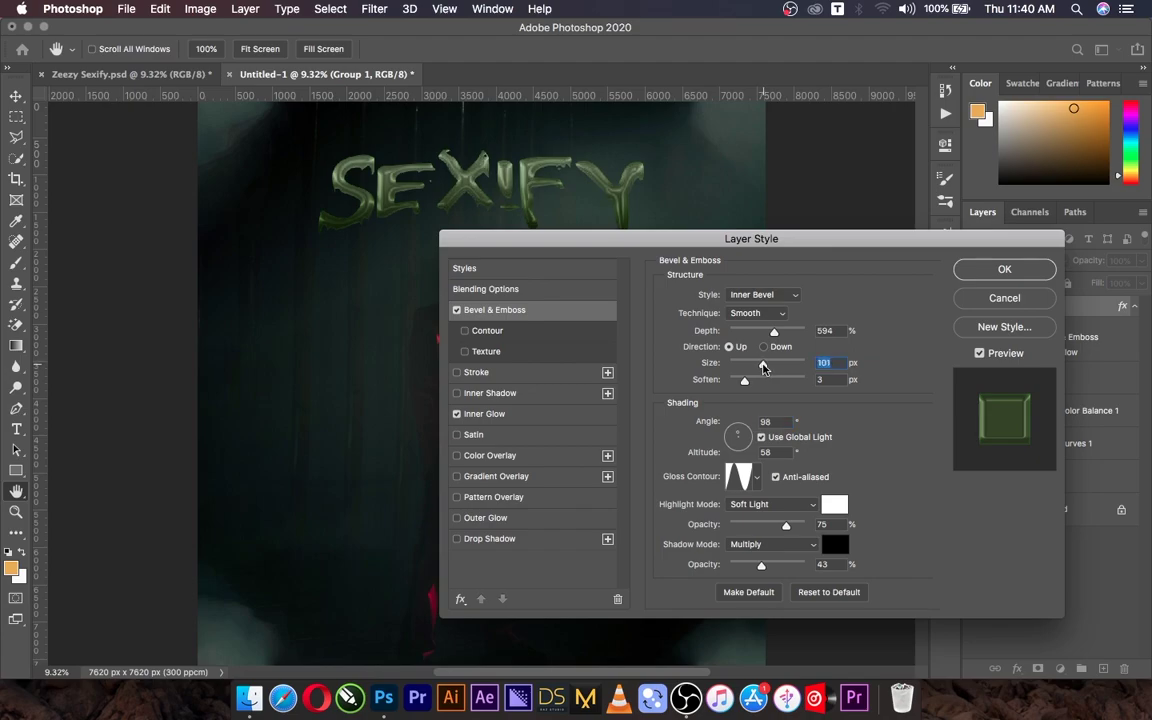
{"action": "mouse_move", "coordinate": [762, 367]}
{"action": "left_mouse_down"}
{"action": "mouse_move", "coordinate": [776, 364]}
{"action": "mouse_move", "coordinate": [759, 364]}
{"action": "left_mouse_up"}
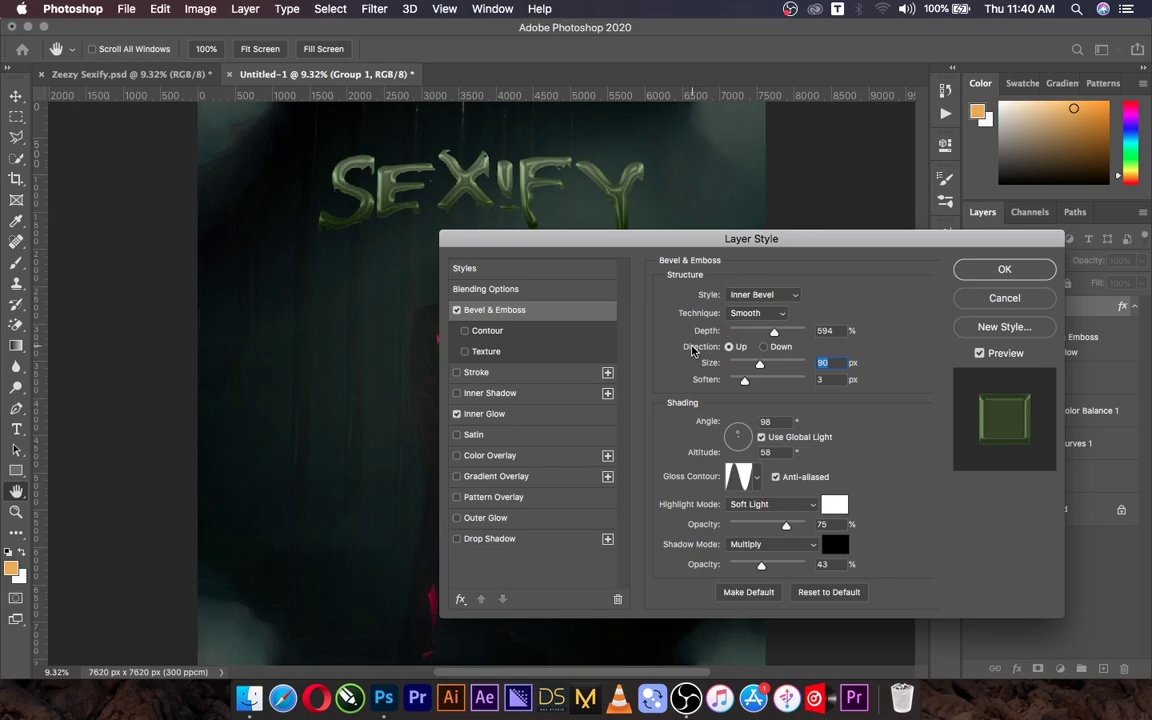
{"action": "key", "text": "shift+Tab"}
- Turn on bevel Contour and Texture, with texture scale 807% and depth +34%
{"action": "left_click", "coordinate": [465, 332]}
{"action": "left_click", "coordinate": [465, 352]}
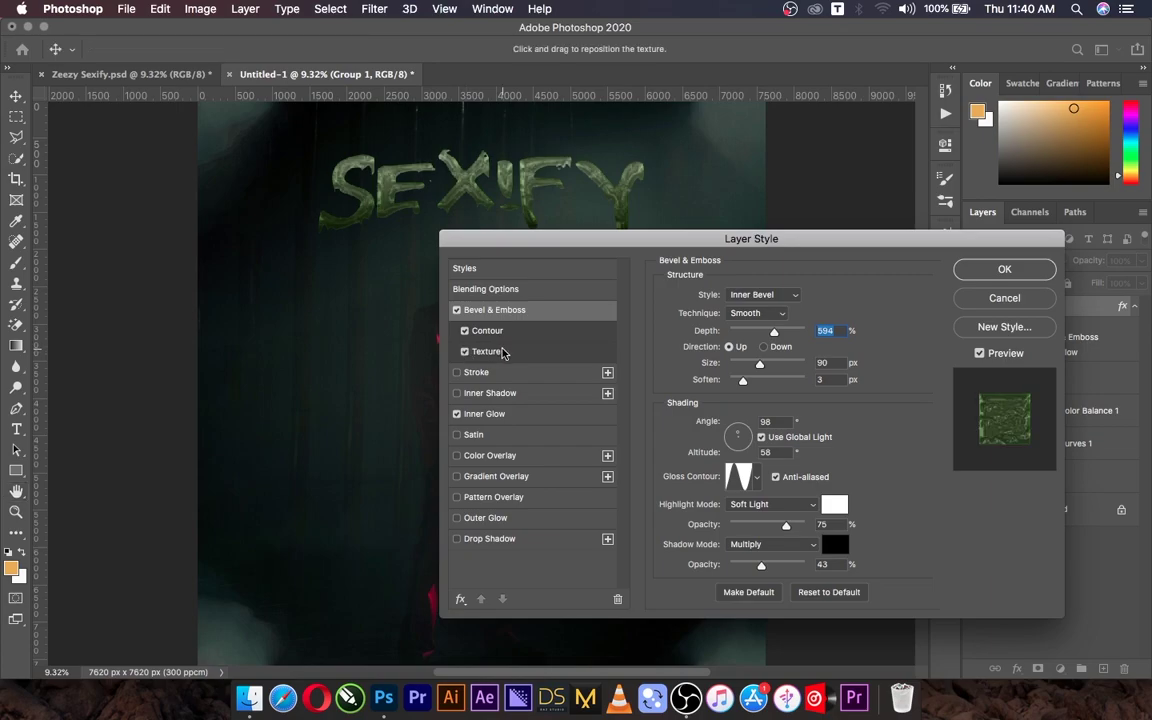
{"action": "left_click", "coordinate": [490, 352]}
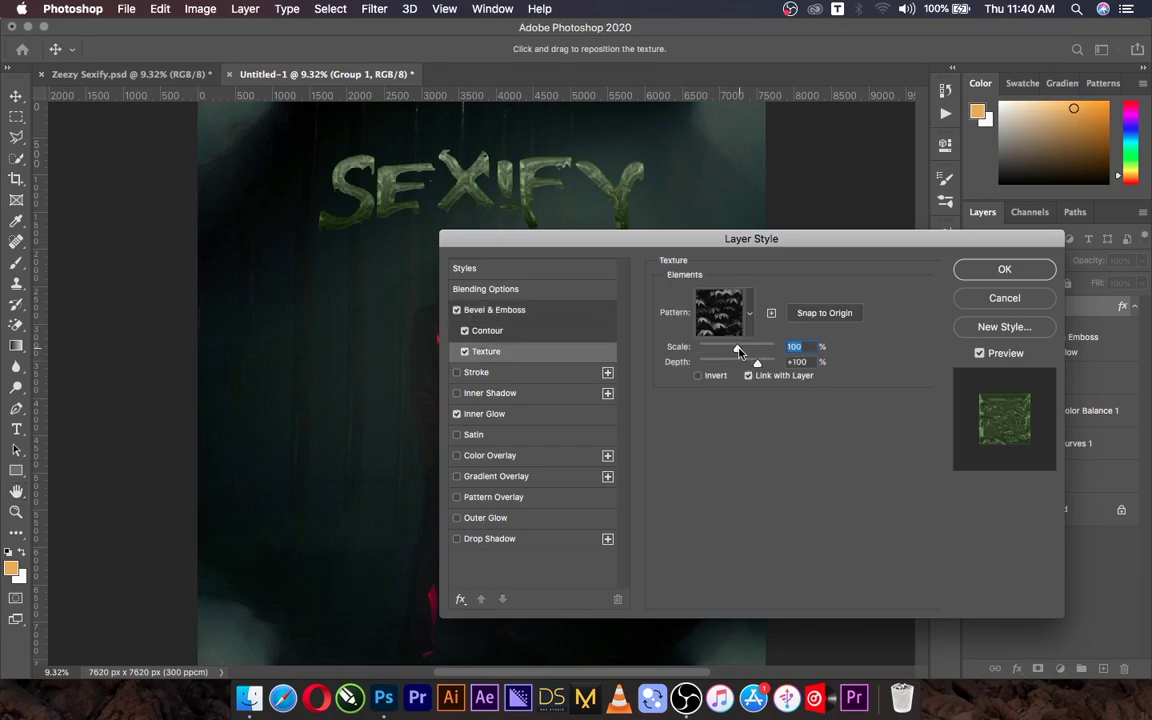
{"action": "mouse_move", "coordinate": [737, 351]}
{"action": "left_mouse_down"}
{"action": "mouse_move", "coordinate": [720, 352]}
{"action": "mouse_move", "coordinate": [767, 353]}
{"action": "mouse_move", "coordinate": [743, 368]}
{"action": "left_mouse_up"}
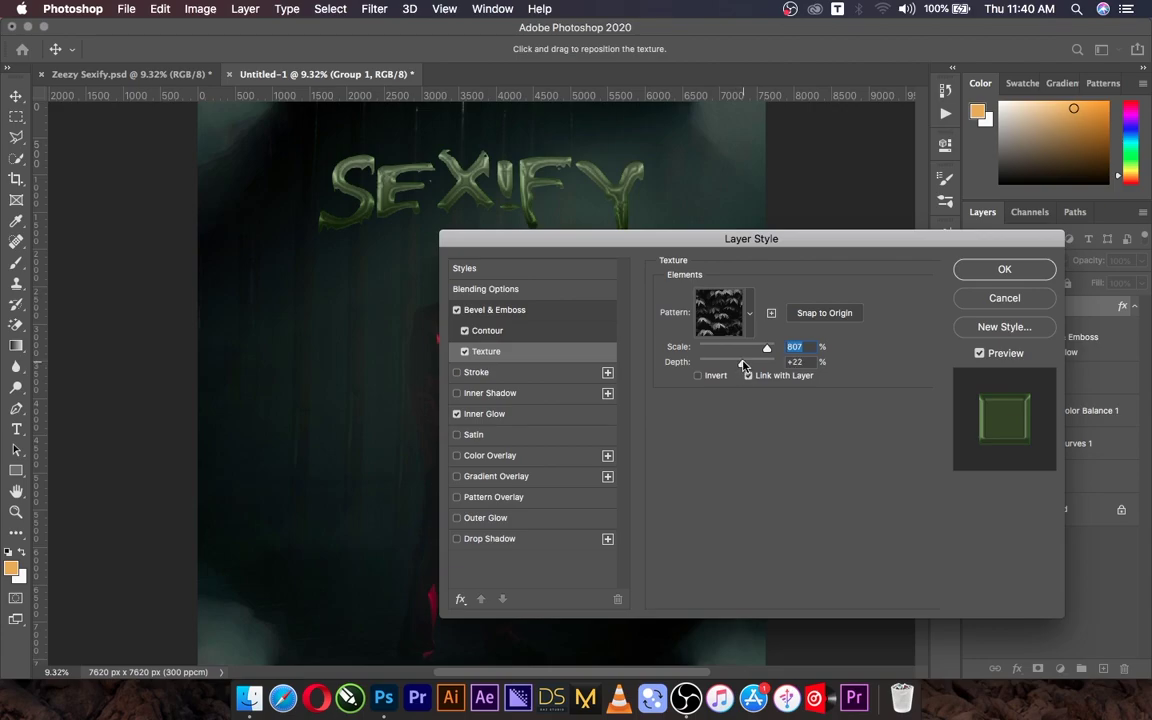
{"action": "left_click_drag", "start_coordinate": [745, 366], "coordinate": [746, 366]}
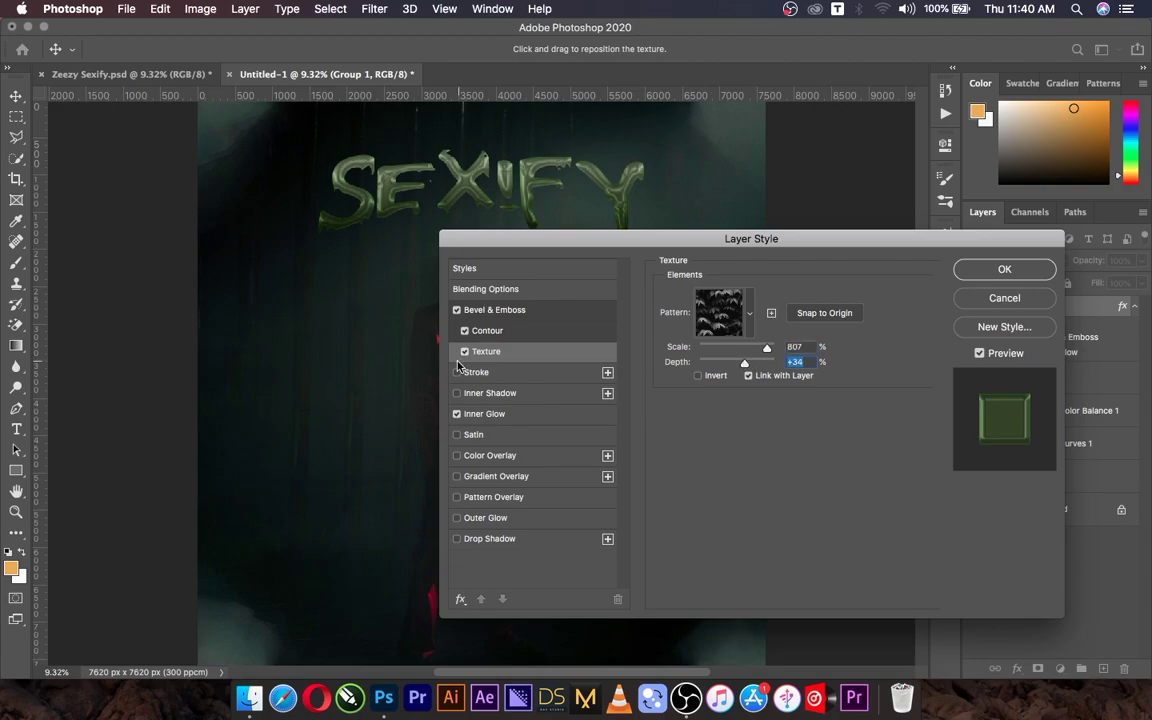
{"action": "left_click", "coordinate": [475, 418]}
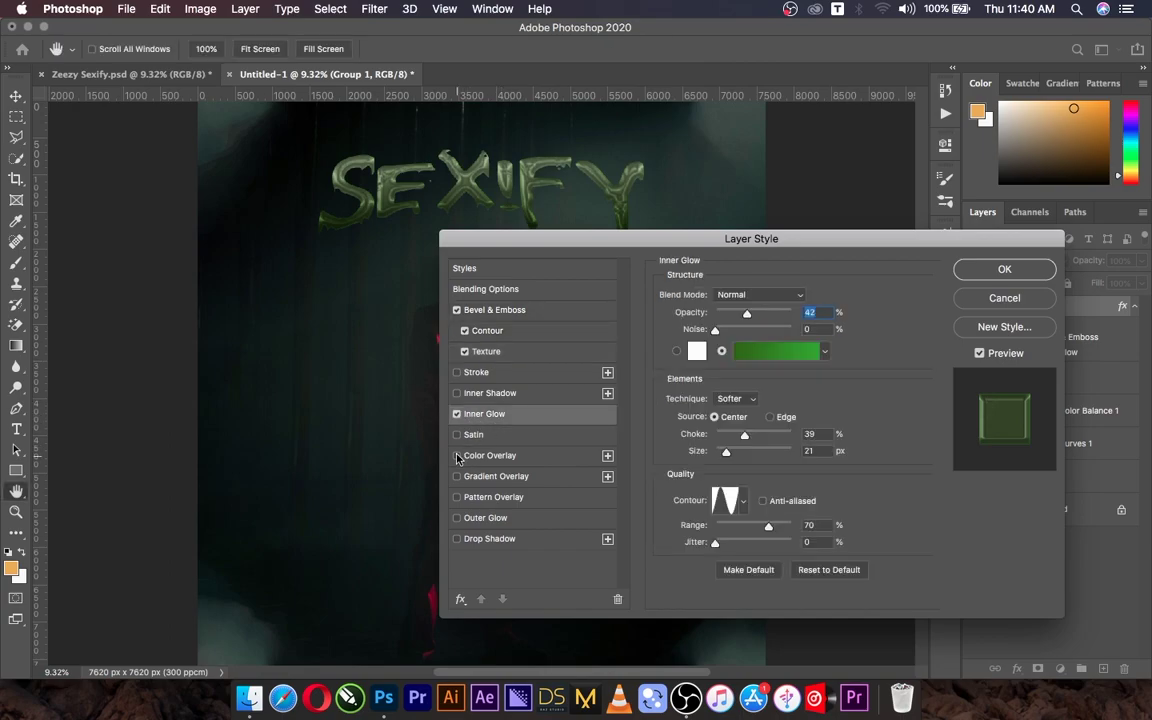
- Add a Satin at 44% opacity, 4° angle, 37 px distance and 90 px size
{"action": "left_click", "coordinate": [457, 435]}
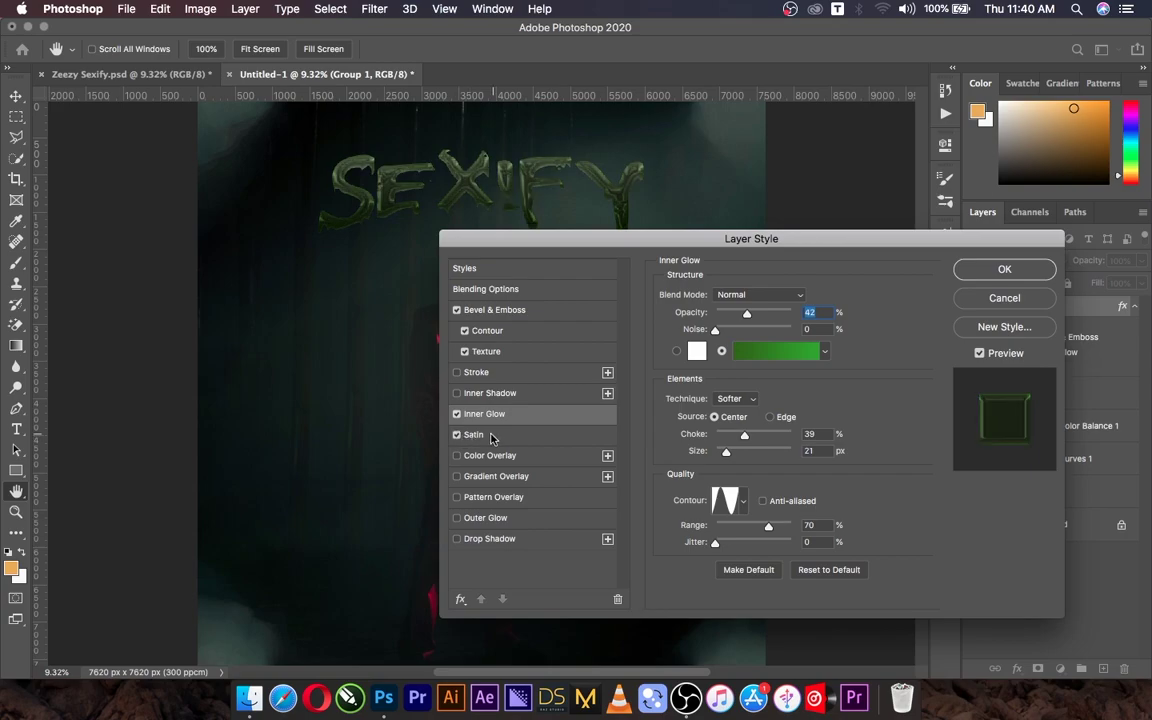
{"action": "left_click", "coordinate": [473, 435]}
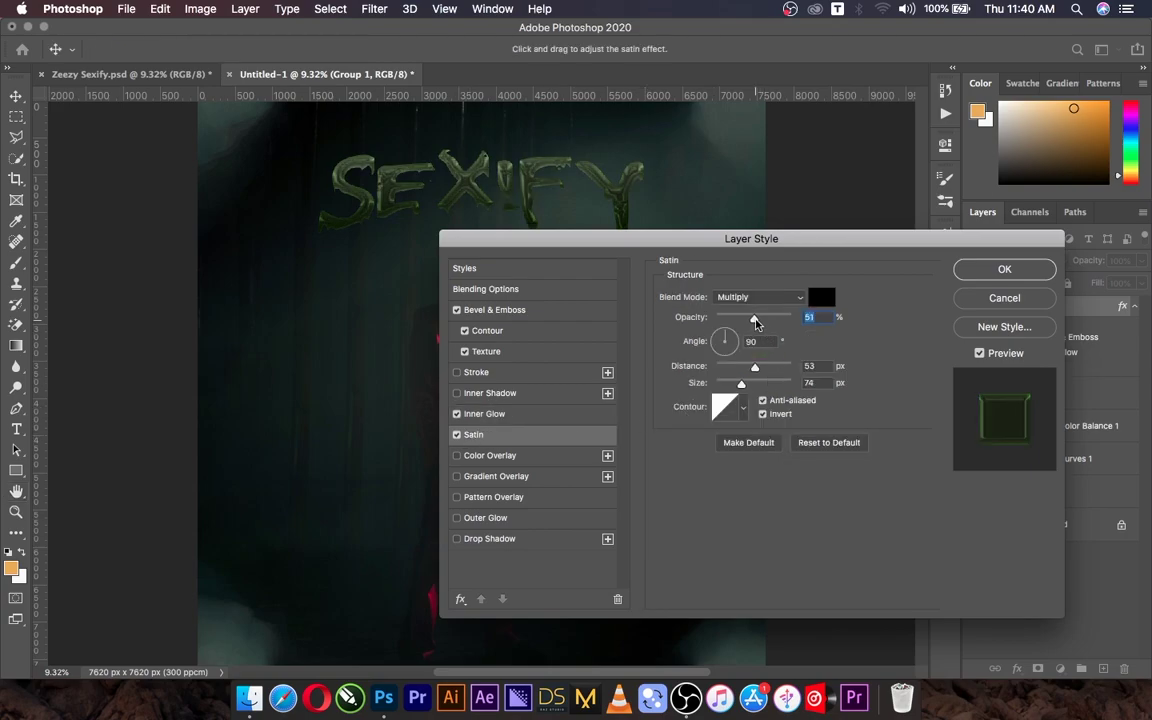
{"action": "left_click_drag", "start_coordinate": [756, 322], "coordinate": [748, 320]}
{"action": "mouse_move", "coordinate": [755, 367]}
{"action": "left_mouse_down"}
{"action": "mouse_move", "coordinate": [768, 370]}
{"action": "mouse_move", "coordinate": [744, 370]}
{"action": "mouse_move", "coordinate": [735, 344]}
{"action": "left_mouse_up"}
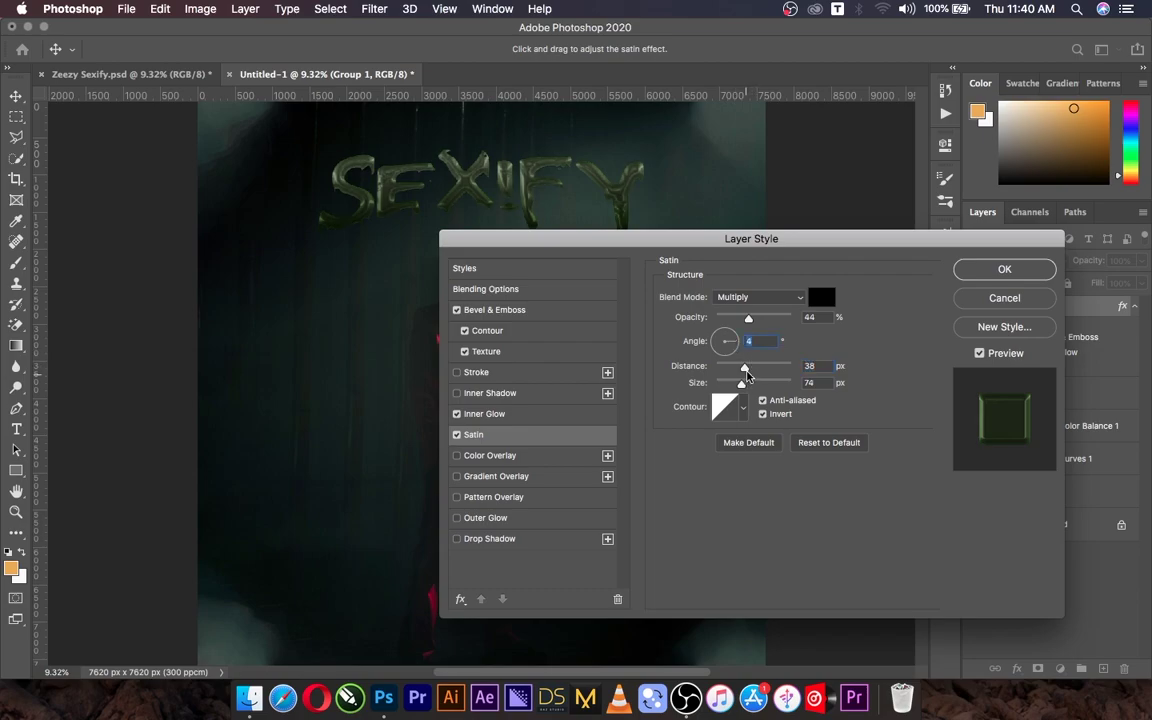
{"action": "left_click_drag", "start_coordinate": [746, 374], "coordinate": [742, 376]}
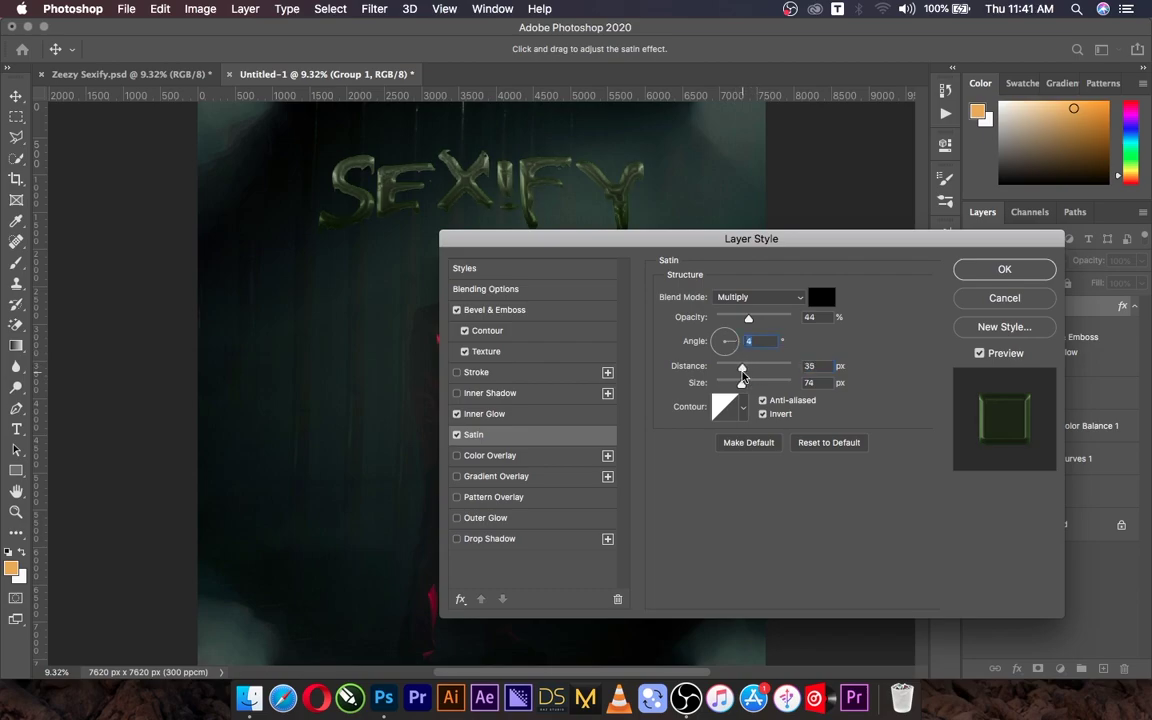
{"action": "left_click_drag", "start_coordinate": [742, 376], "coordinate": [746, 386]}
- Test and remove a Color Overlay, keeping Satin on, and move the dialog to uncover the canvas
{"action": "left_click", "coordinate": [458, 457]}
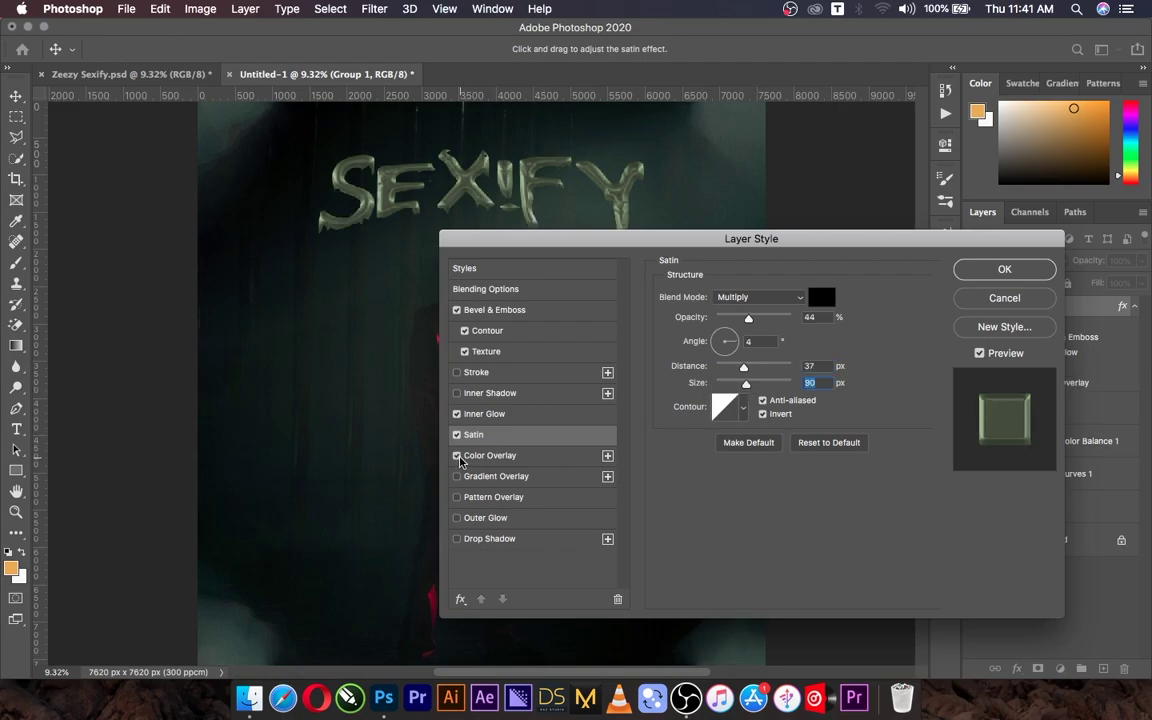
{"action": "left_click", "coordinate": [463, 456]}
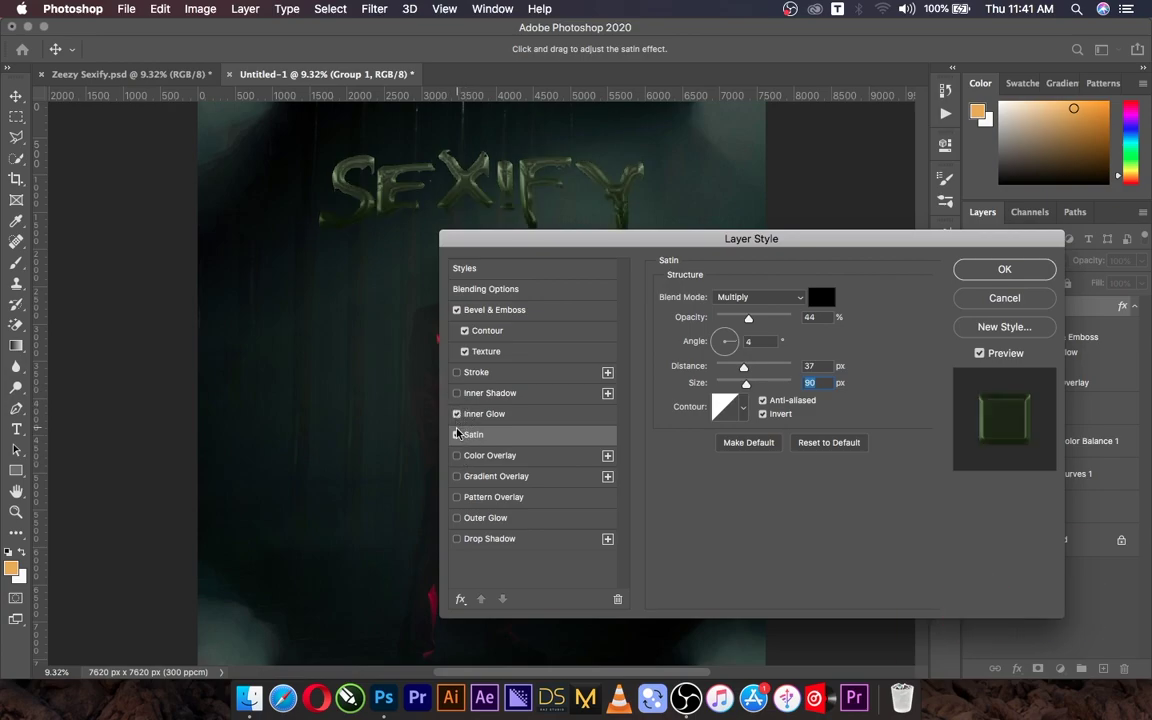
{"action": "left_click", "coordinate": [456, 436]}
{"action": "mouse_move", "coordinate": [714, 241]}
{"action": "left_mouse_down"}
{"action": "mouse_move", "coordinate": [648, 275]}
{"action": "mouse_move", "coordinate": [645, 252]}
{"action": "mouse_move", "coordinate": [695, 185]}
{"action": "left_mouse_up"}
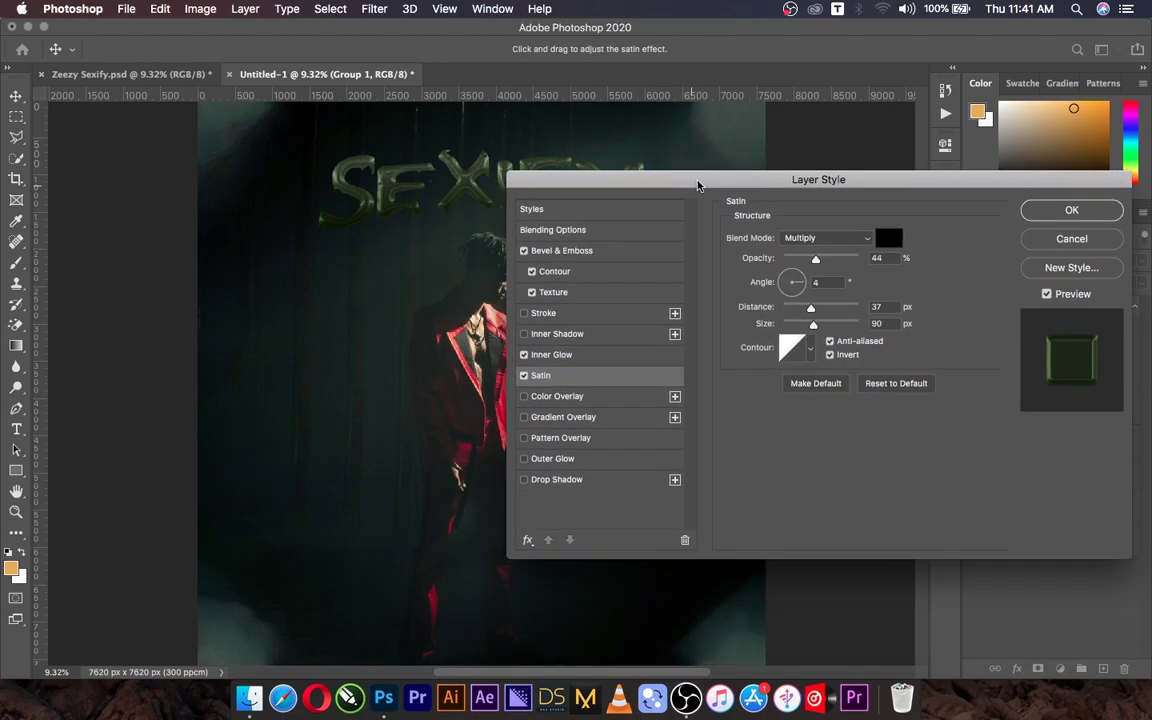
{"action": "left_click", "coordinate": [524, 334]}
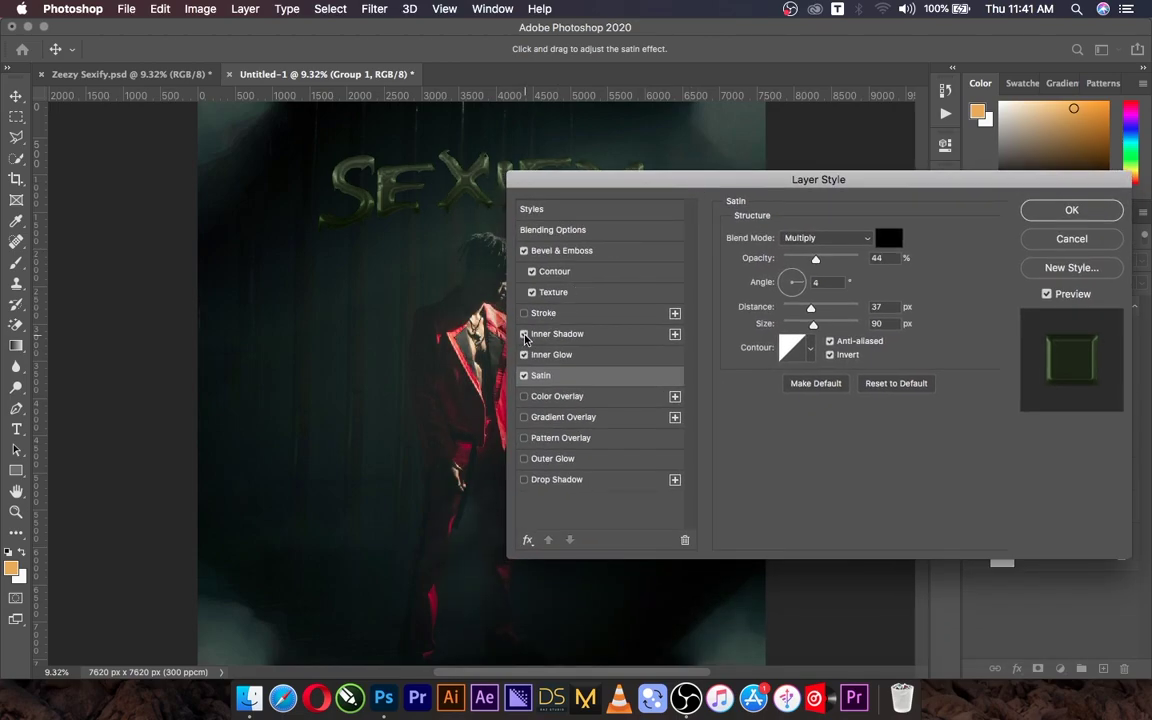
- Remove the Inner Shadow and set the bevel depth to 136%
{"action": "left_click", "coordinate": [524, 334]}
{"action": "left_click_drag", "start_coordinate": [602, 180], "coordinate": [634, 242]}
{"action": "left_click", "coordinate": [544, 396]}
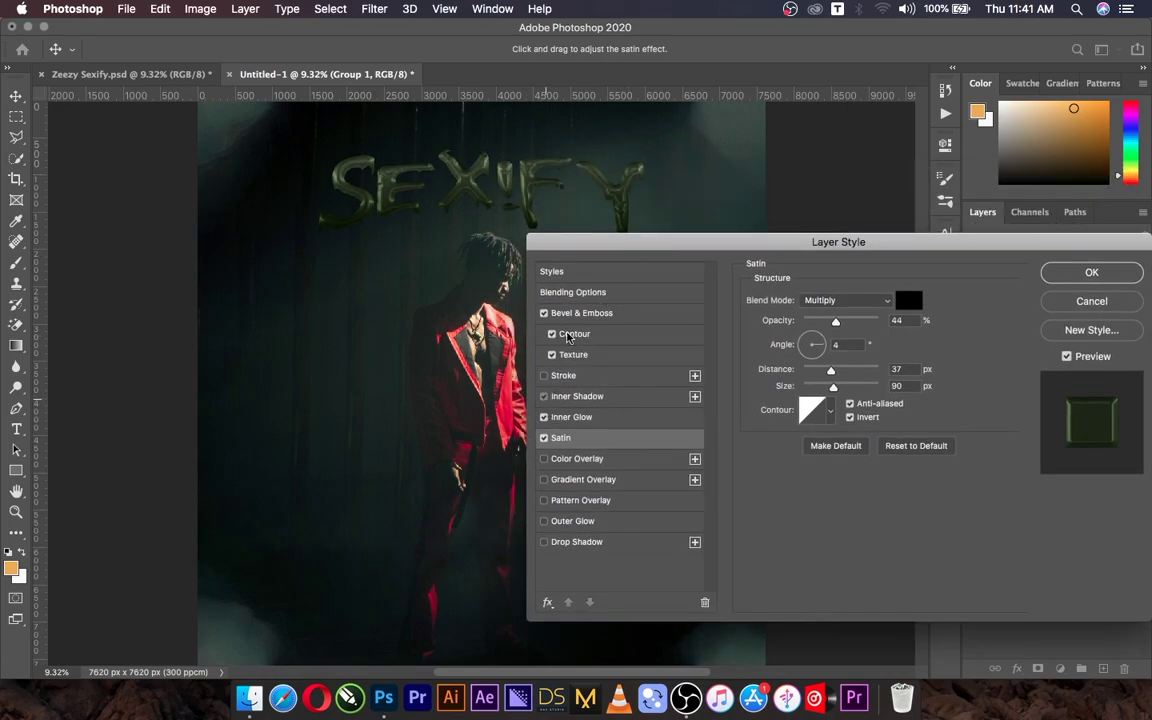
{"action": "left_click", "coordinate": [582, 313]}
{"action": "left_click_drag", "start_coordinate": [788, 339], "coordinate": [883, 342]}
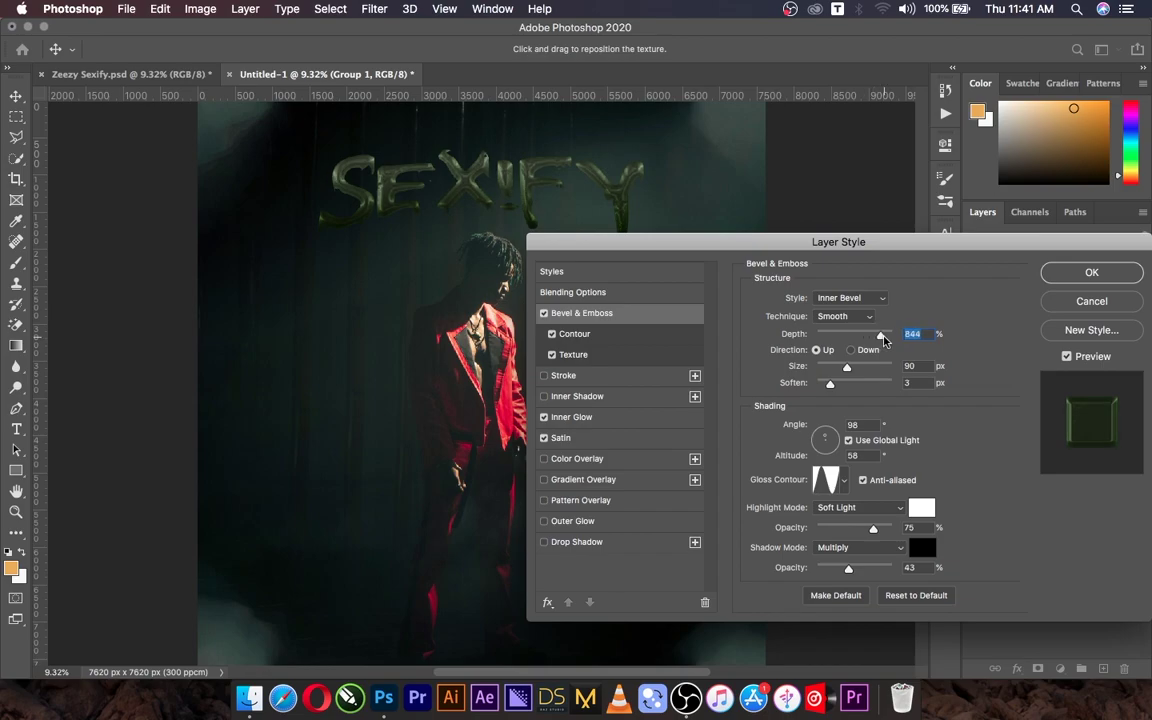
{"action": "left_click_drag", "start_coordinate": [883, 342], "coordinate": [824, 340]}
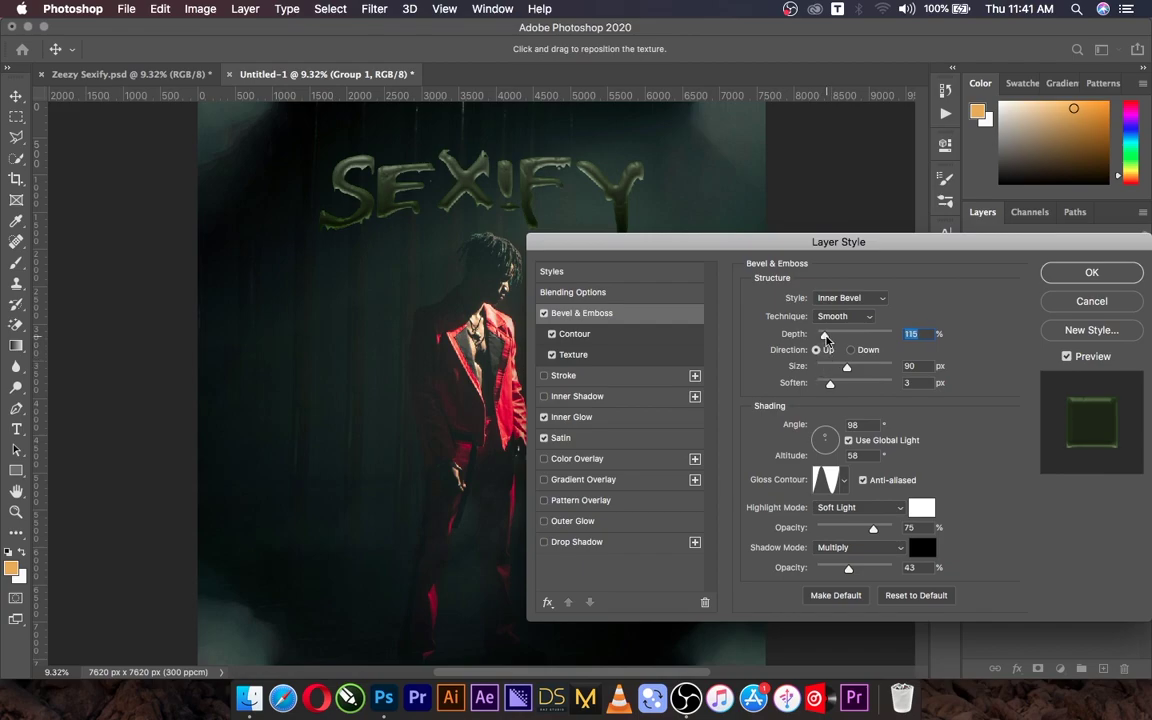
{"action": "left_click_drag", "start_coordinate": [825, 339], "coordinate": [826, 341]}
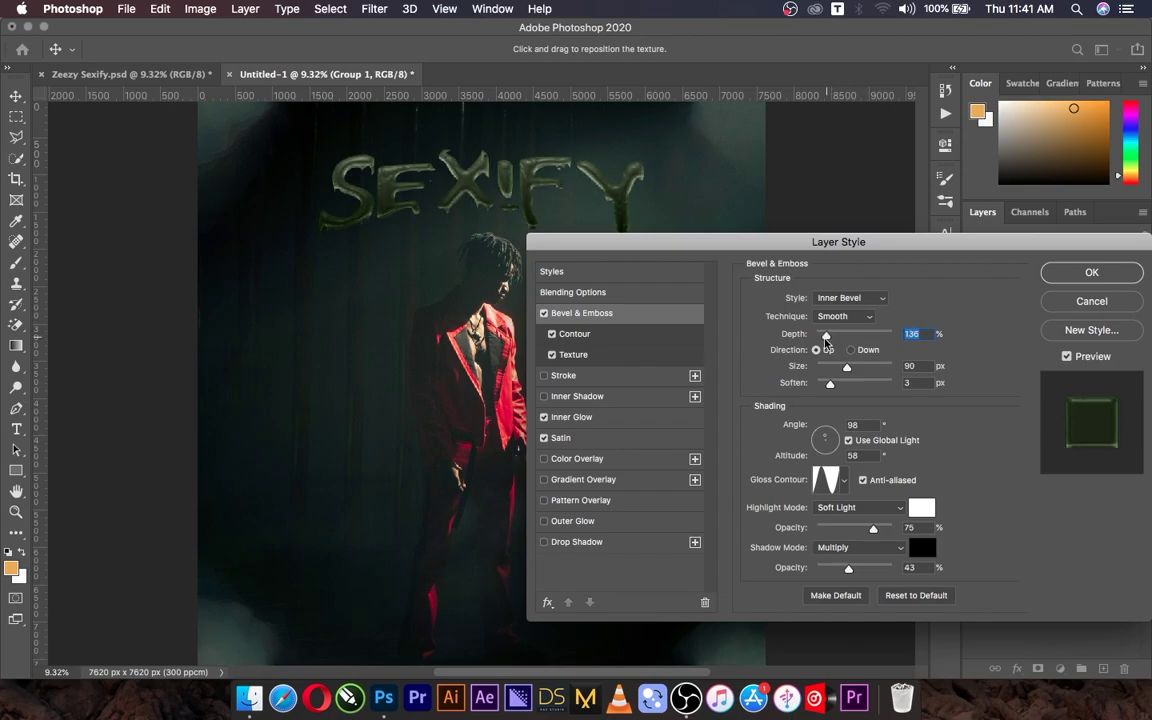
- Test and drop a Stroke, and switch off bevel Contour while keeping Texture and Satin
{"action": "left_click", "coordinate": [544, 377]}
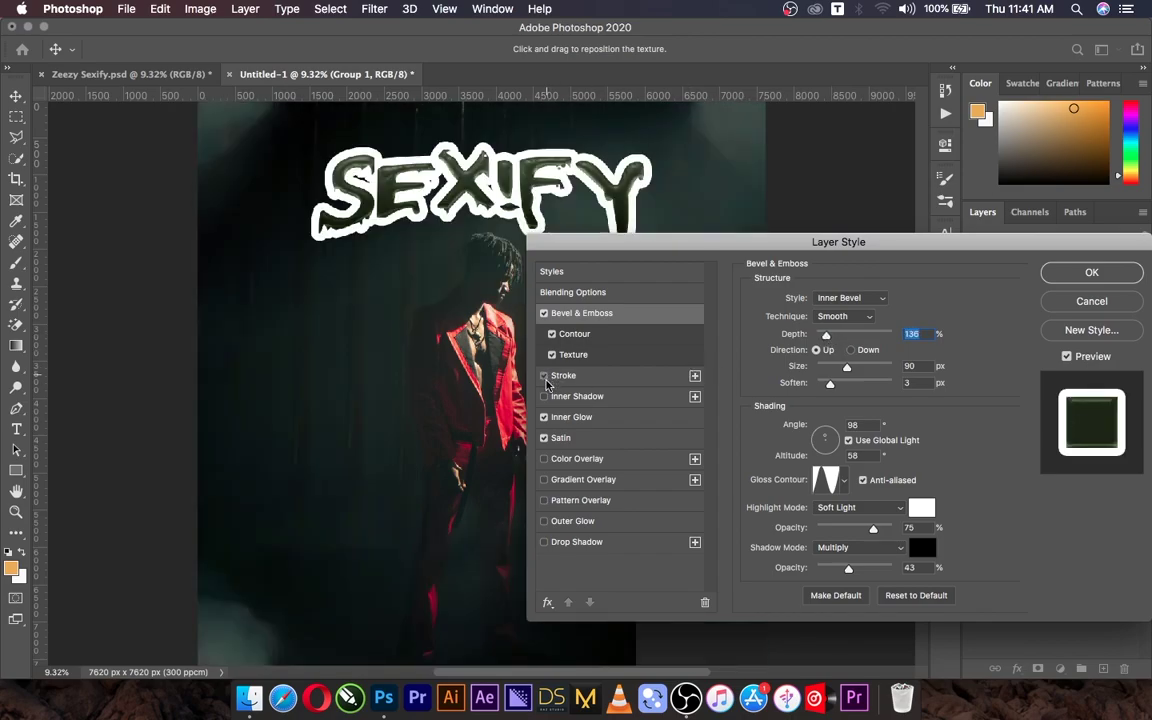
{"action": "left_click", "coordinate": [544, 376]}
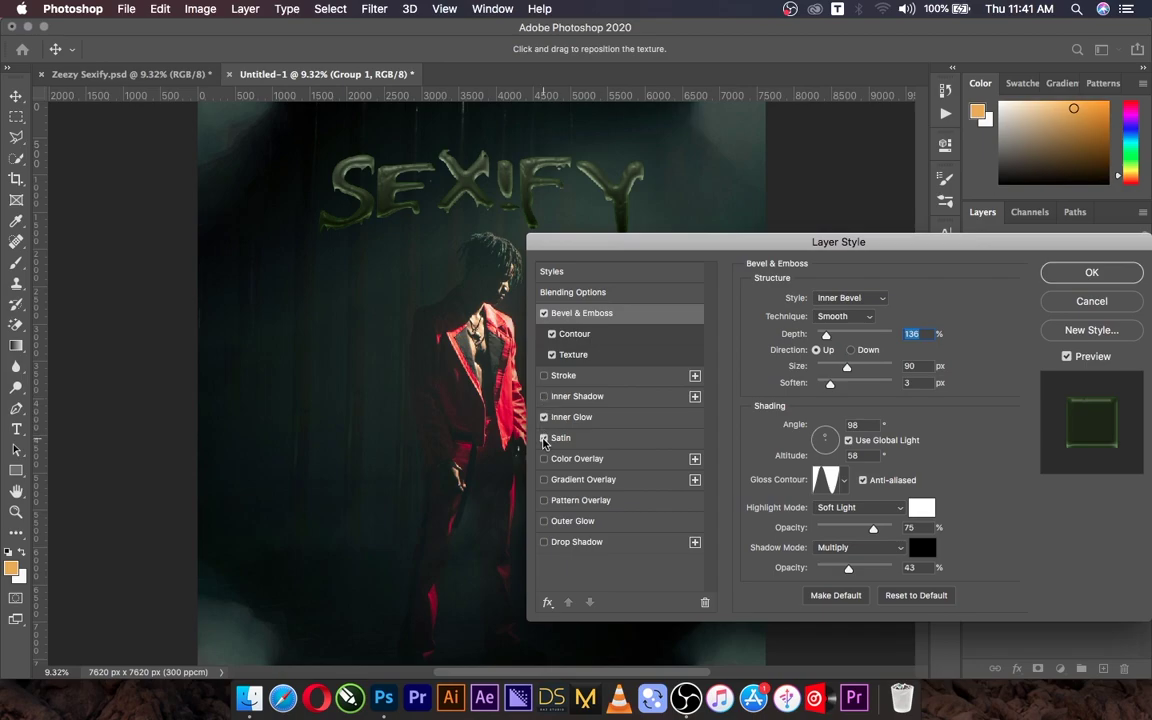
{"action": "left_click", "coordinate": [544, 436]}
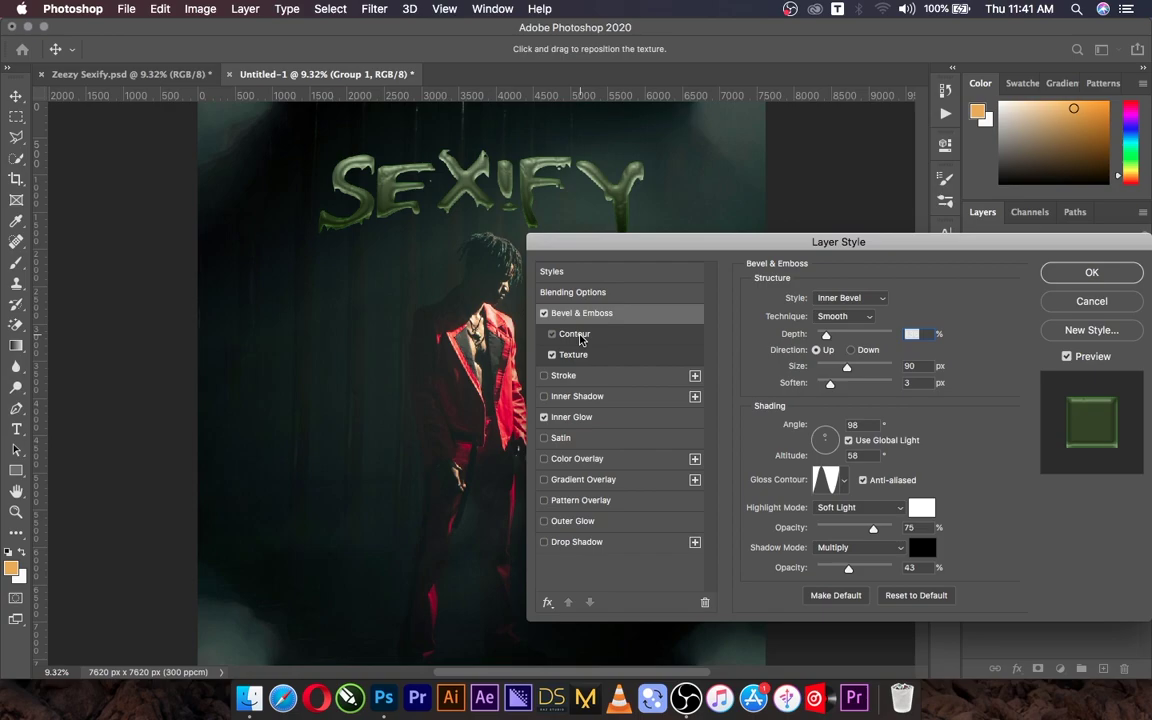
{"action": "left_click", "coordinate": [575, 334]}
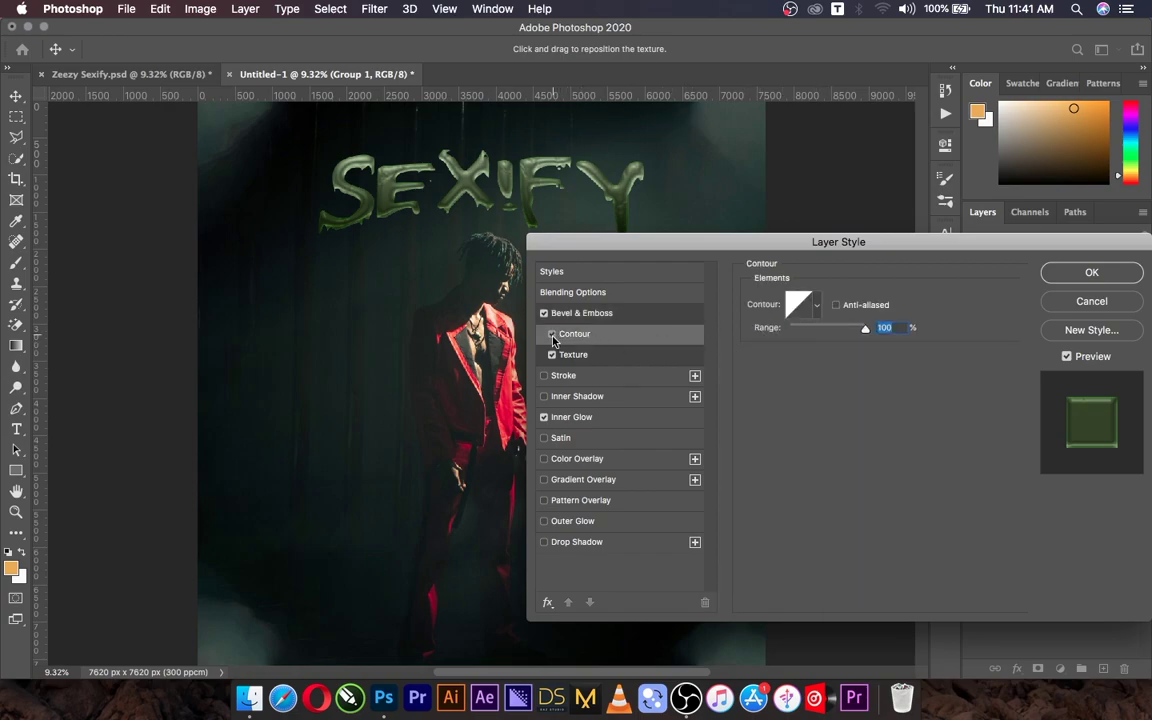
{"action": "left_click", "coordinate": [552, 335]}
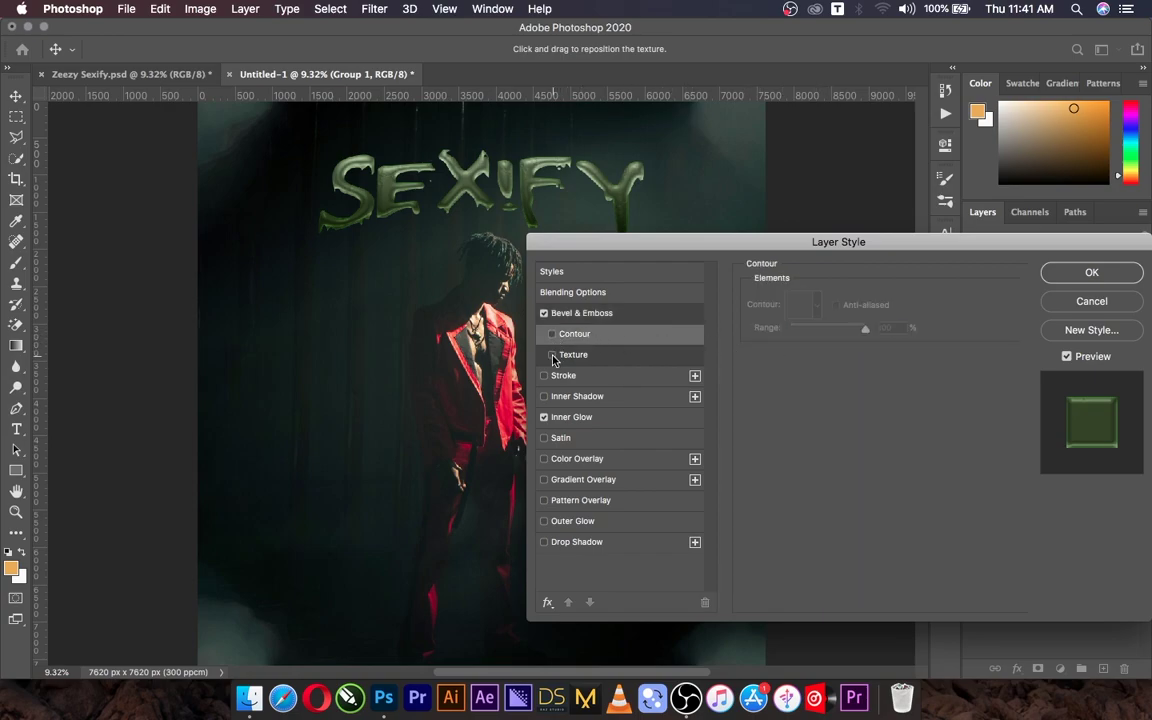
{"action": "left_click", "coordinate": [553, 356]}
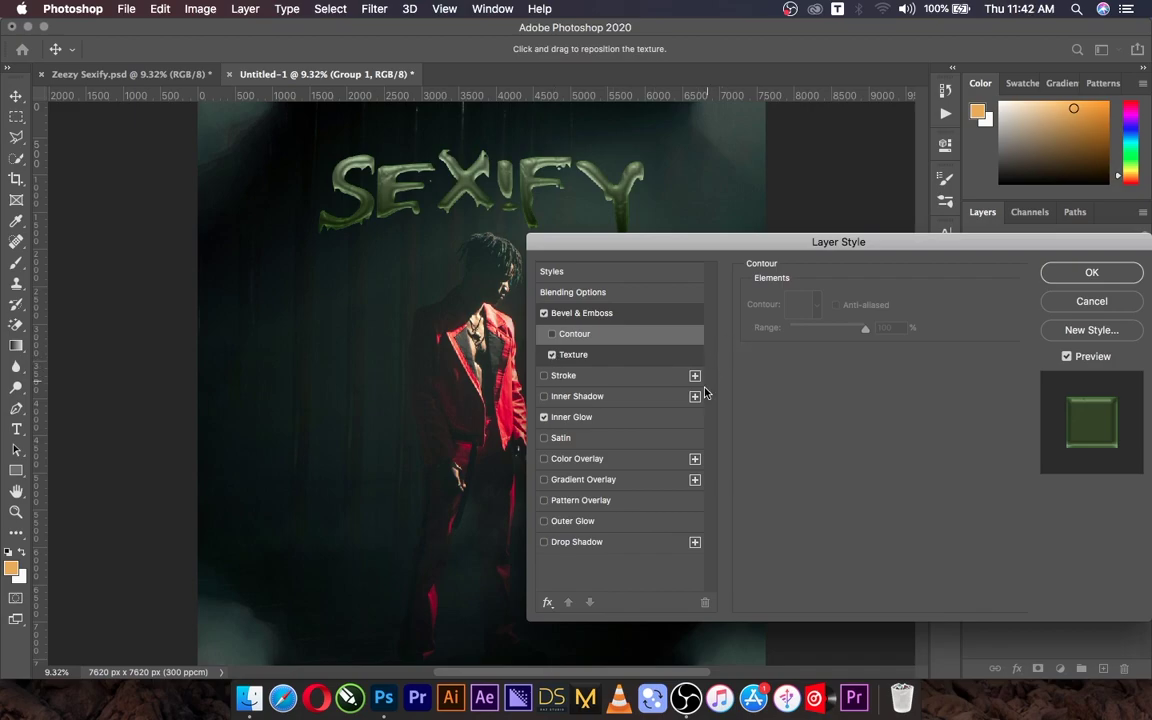
{"action": "left_click", "coordinate": [544, 438]}
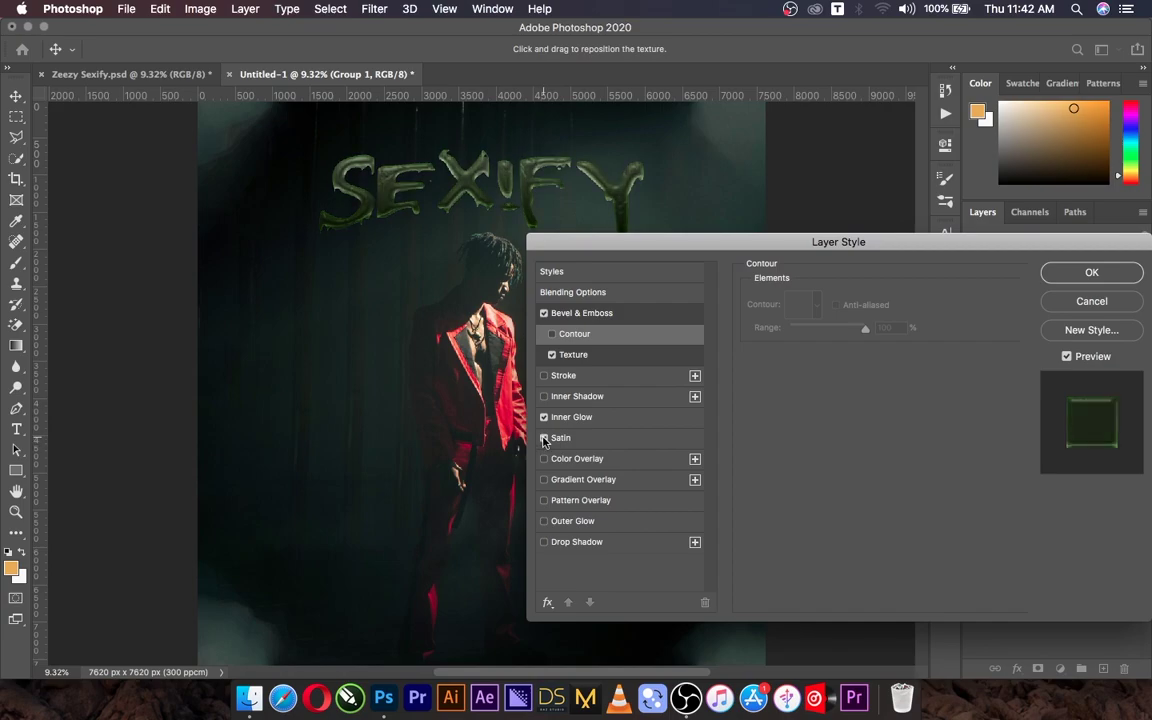
{"action": "left_click_drag", "start_coordinate": [660, 259], "coordinate": [655, 256]}
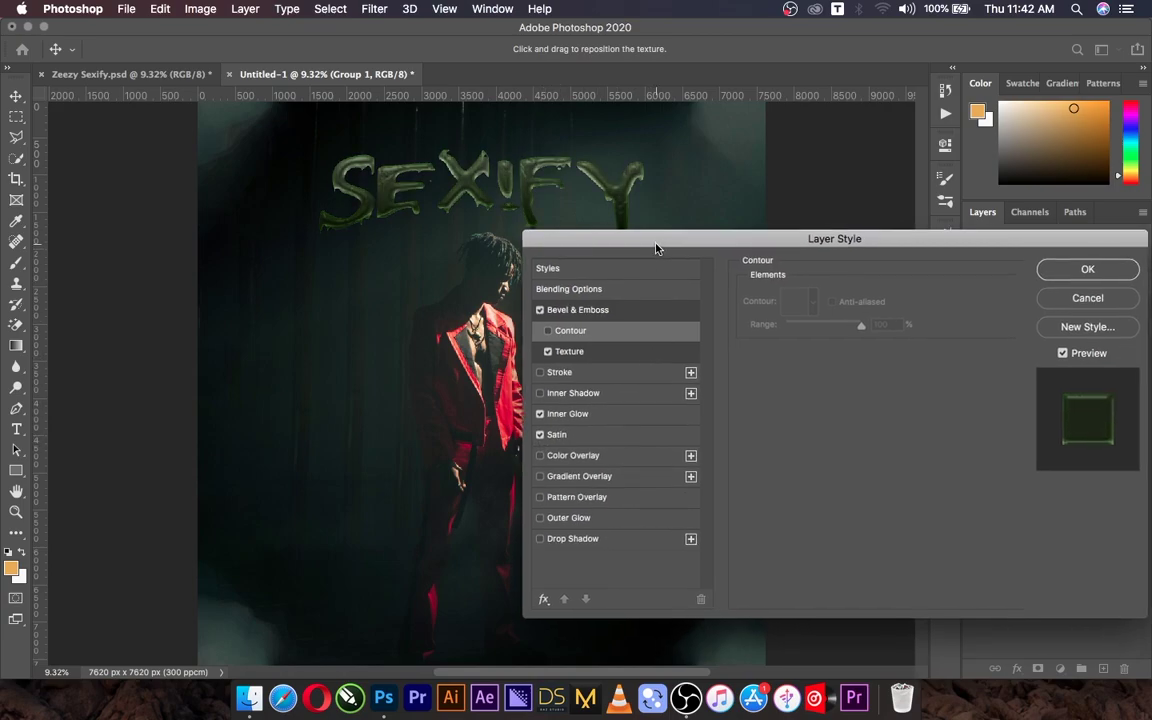
- Set Satin opacity to 26%, apply the style to Group 1, and collapse its effects list
{"action": "left_click", "coordinate": [600, 436]}
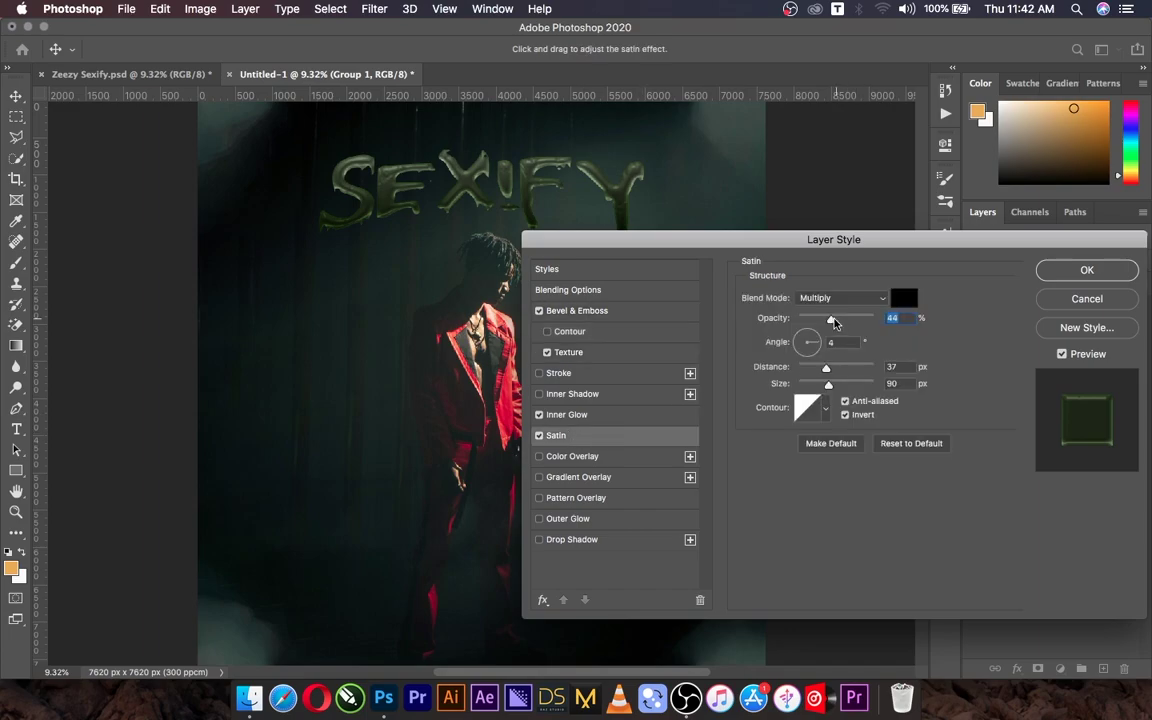
{"action": "mouse_move", "coordinate": [830, 319]}
{"action": "left_mouse_down"}
{"action": "mouse_move", "coordinate": [841, 320]}
{"action": "mouse_move", "coordinate": [817, 322]}
{"action": "left_mouse_up"}
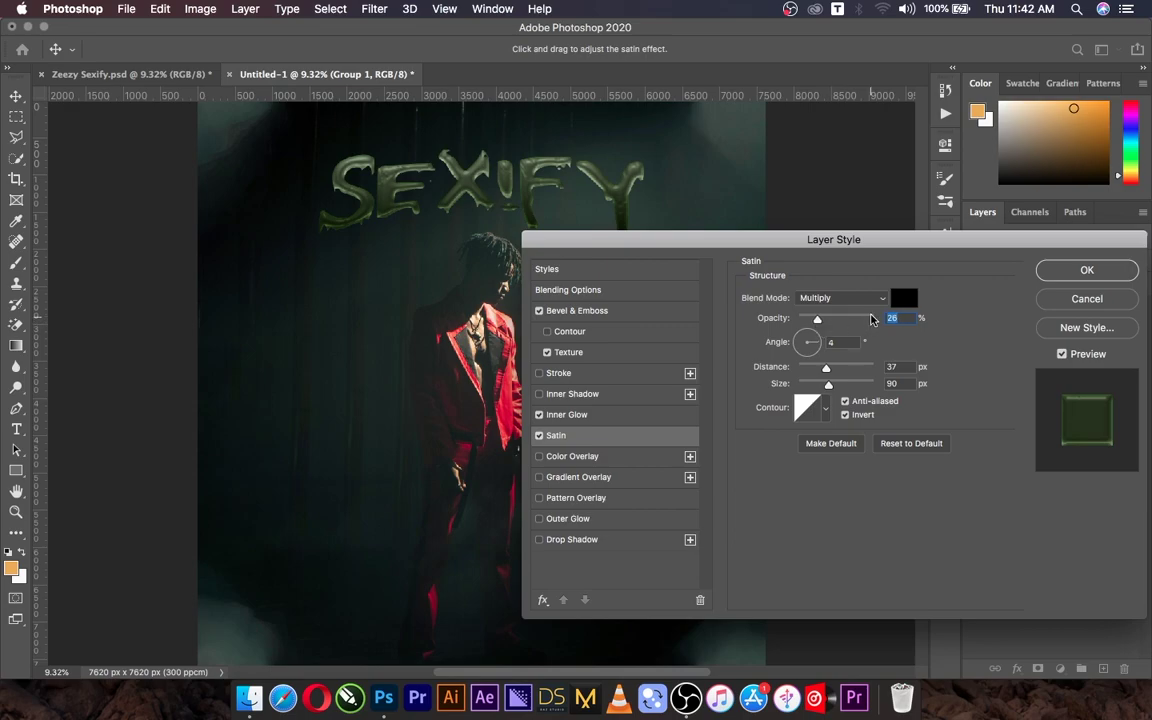
{"action": "left_click", "coordinate": [1066, 269]}
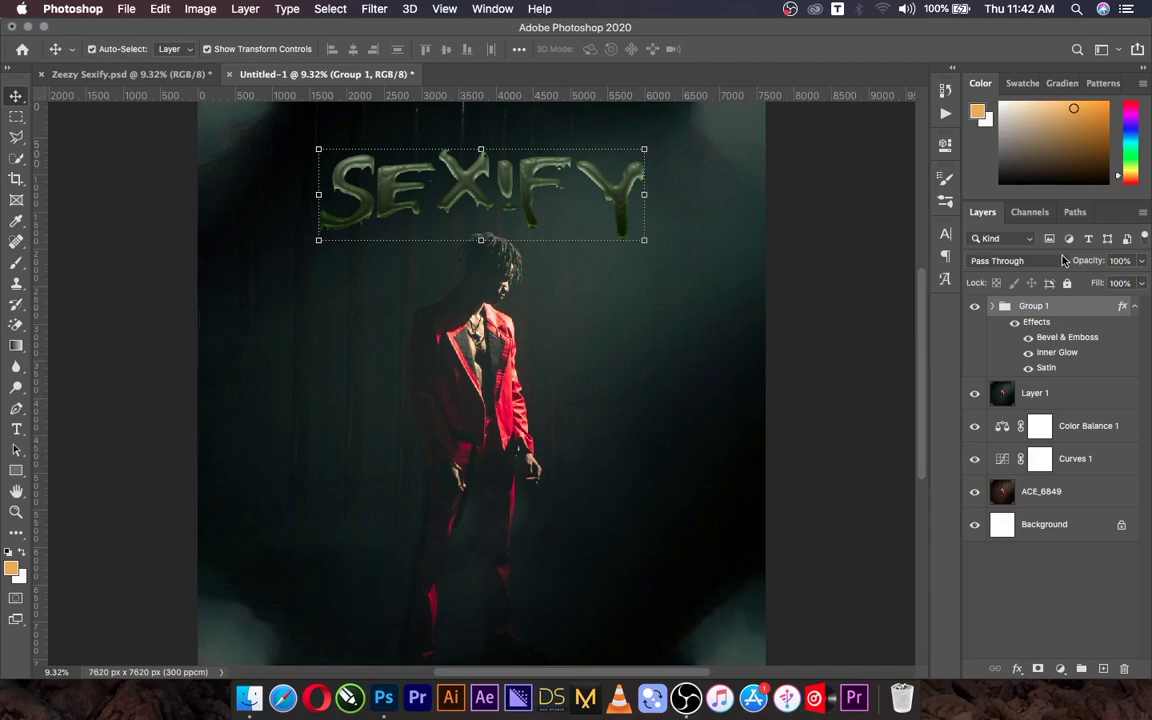
{"action": "left_click", "coordinate": [1134, 305]}
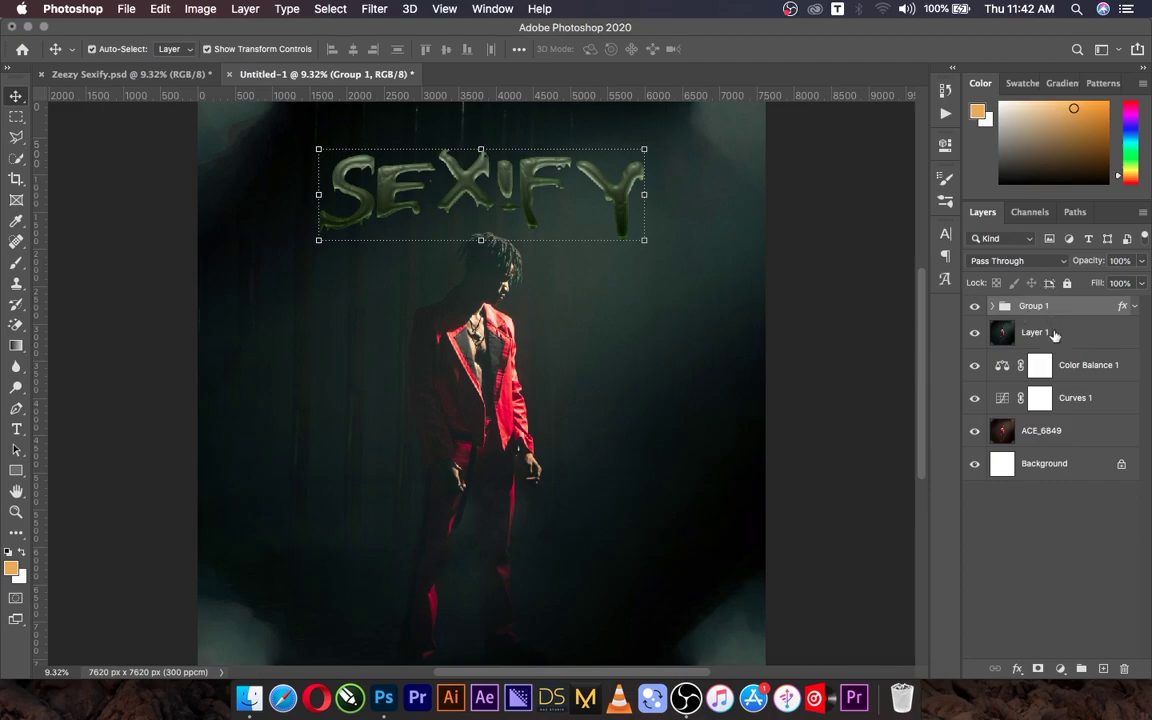
- Stamp all visible layers into a new top Layer 2, then show the Filter menu
{"action": "key", "text": "super"}
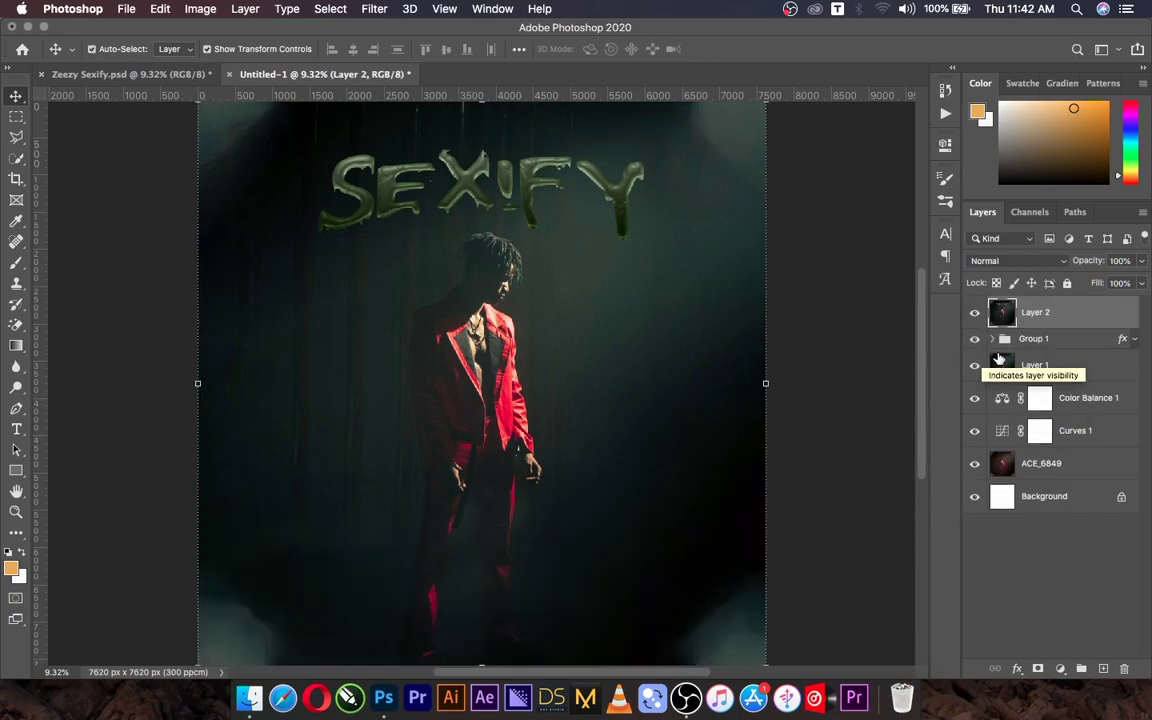
{"action": "left_click", "coordinate": [373, 9]}
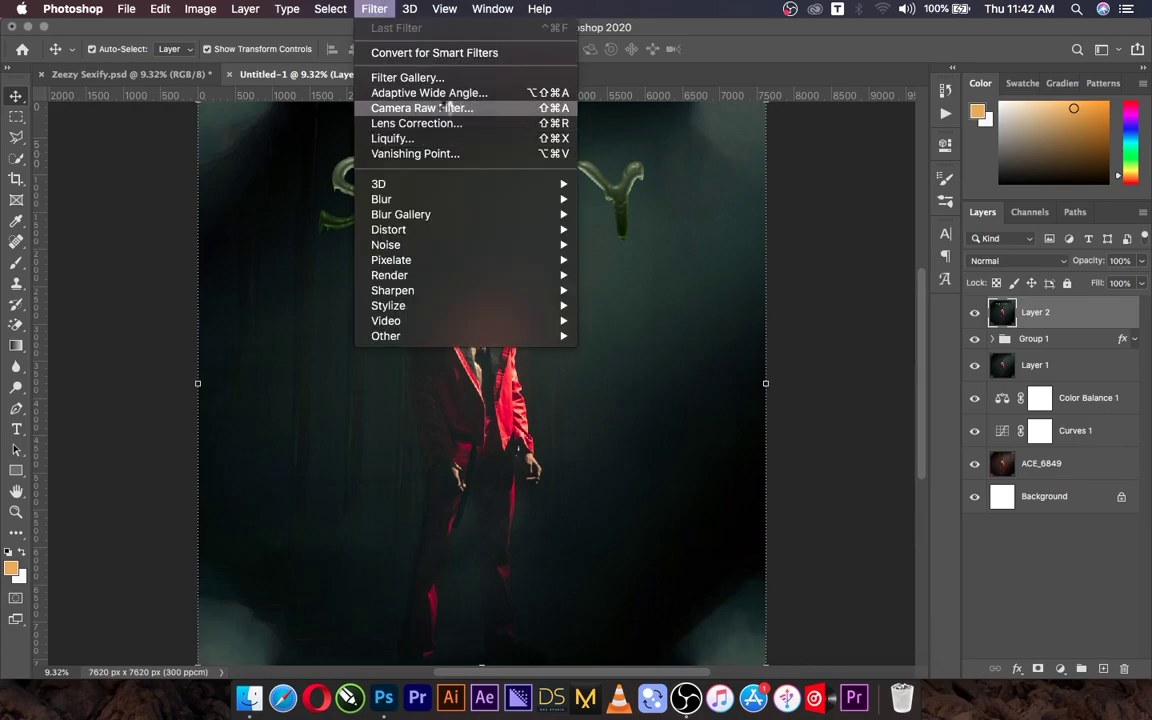
- In Camera Raw Filter, shift the Greens hue, lower their saturation and raise their luminance
{"action": "left_click", "coordinate": [447, 107]}
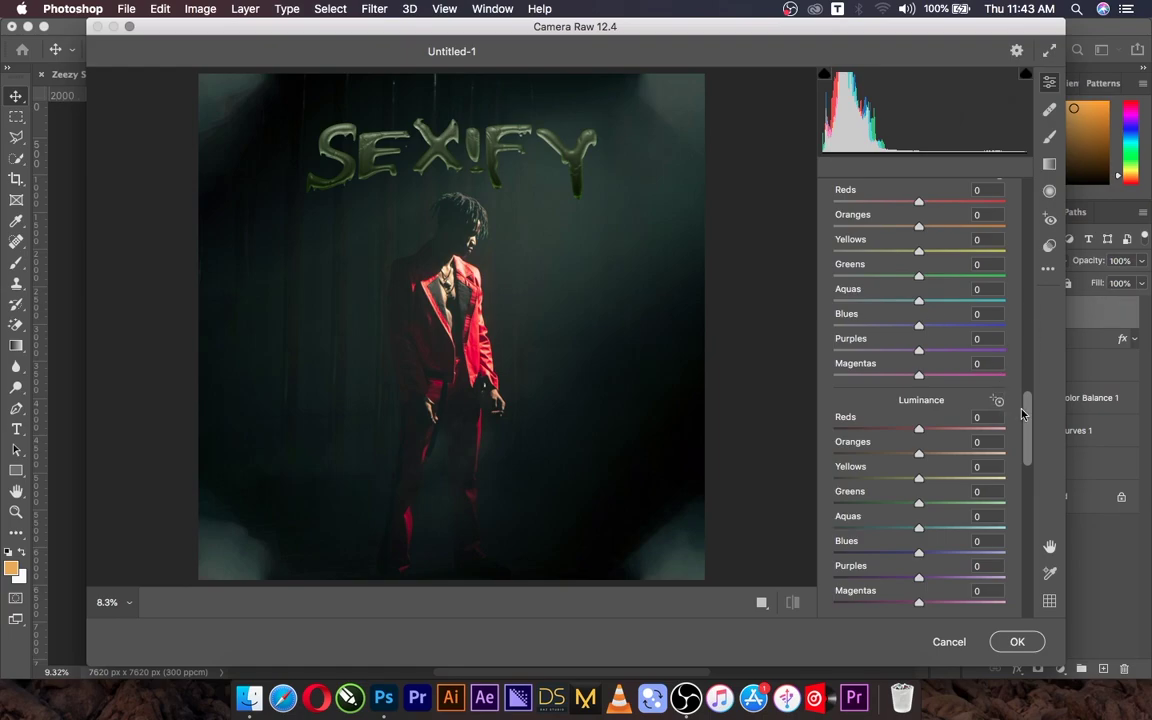
{"action": "left_click_drag", "start_coordinate": [1027, 420], "coordinate": [1024, 328]}
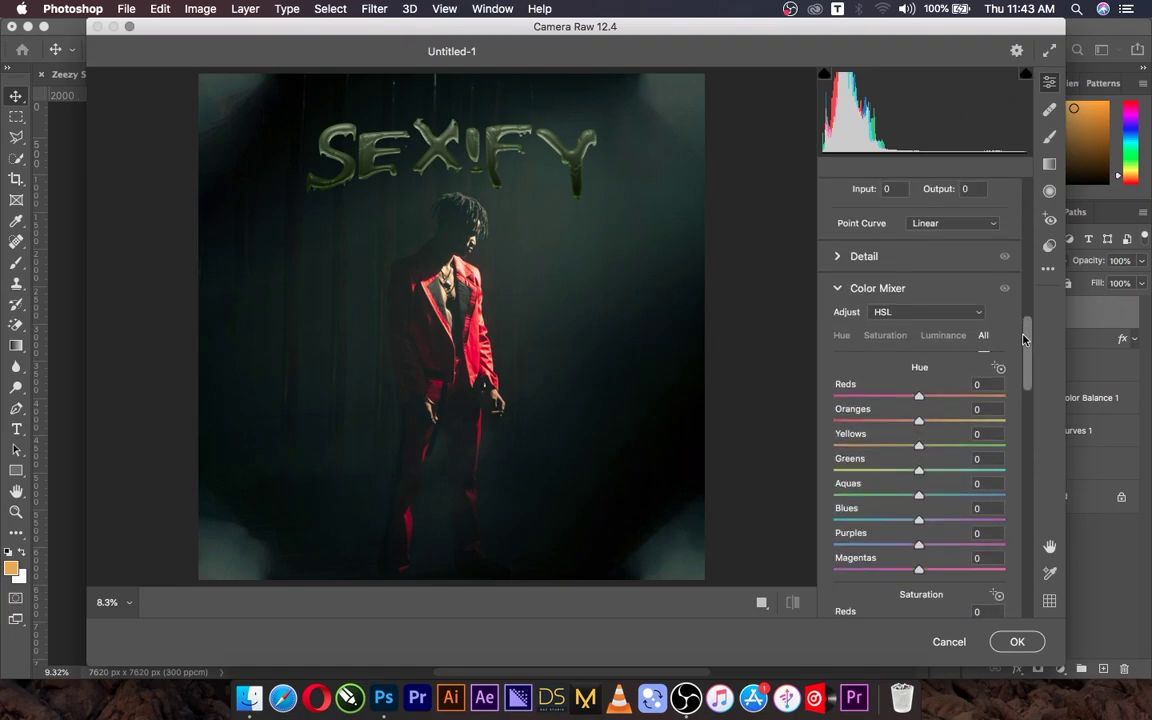
{"action": "scroll", "coordinate": [927, 314], "scroll_direction": "down", "scroll_amount": 5}
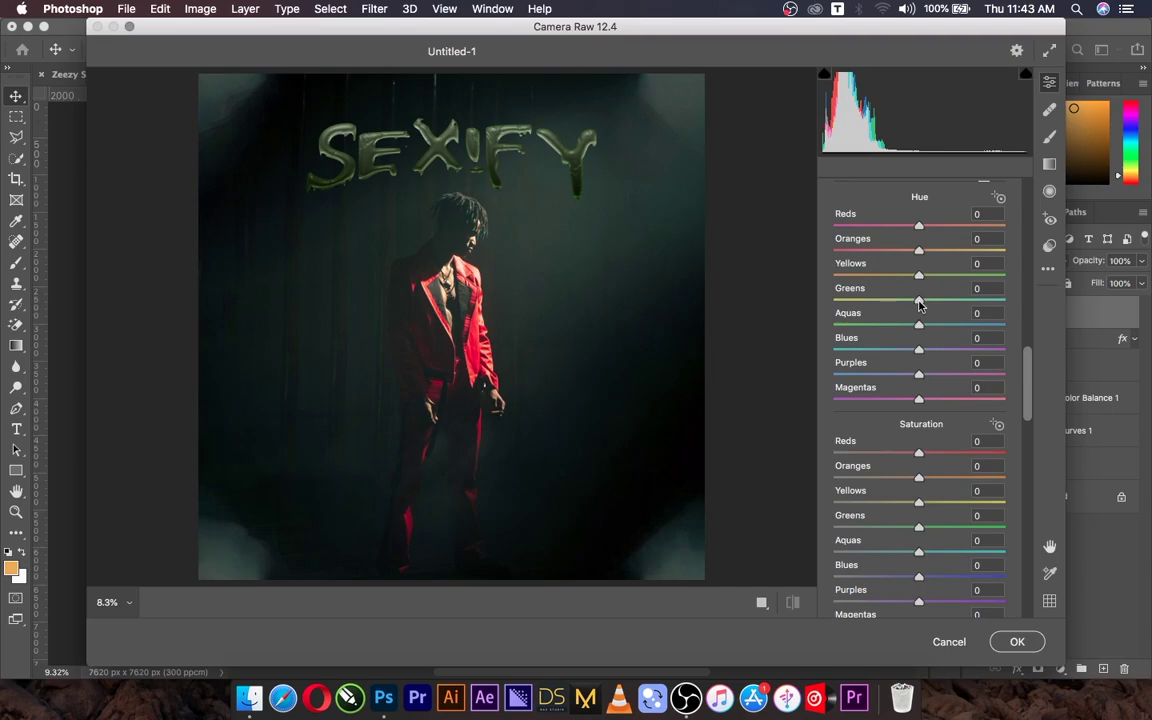
{"action": "left_click_drag", "start_coordinate": [944, 305], "coordinate": [961, 307]}
{"action": "left_click_drag", "start_coordinate": [1027, 383], "coordinate": [1027, 418]}
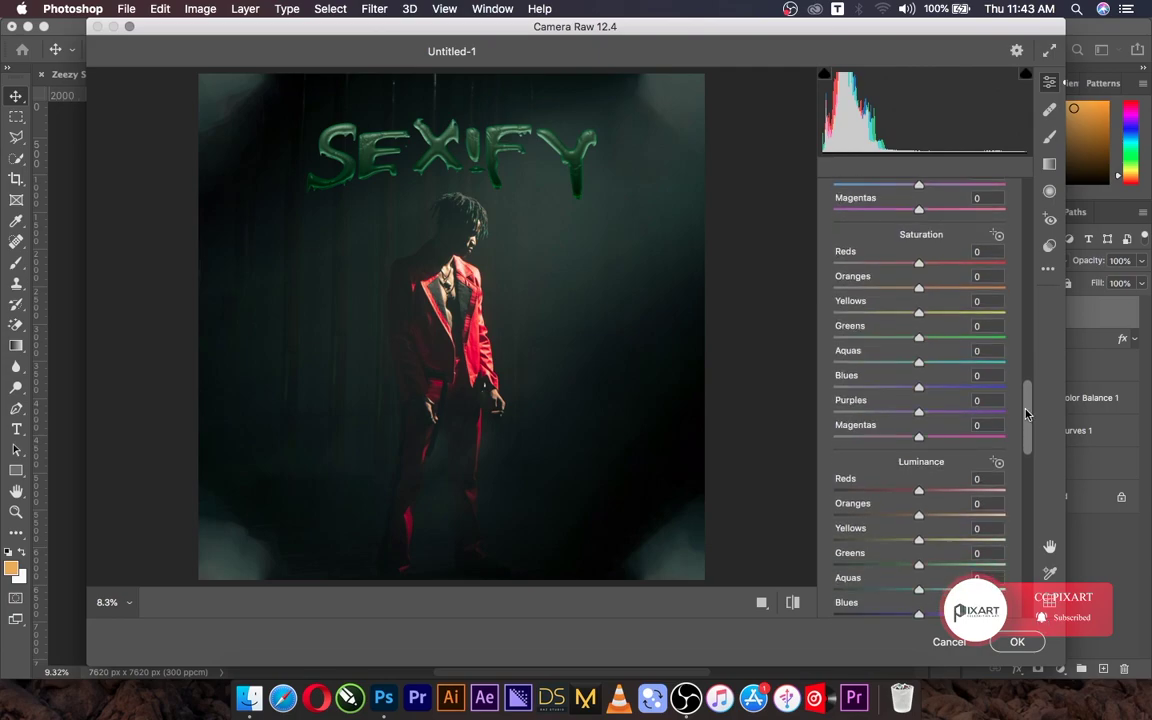
{"action": "left_click_drag", "start_coordinate": [919, 338], "coordinate": [873, 343]}
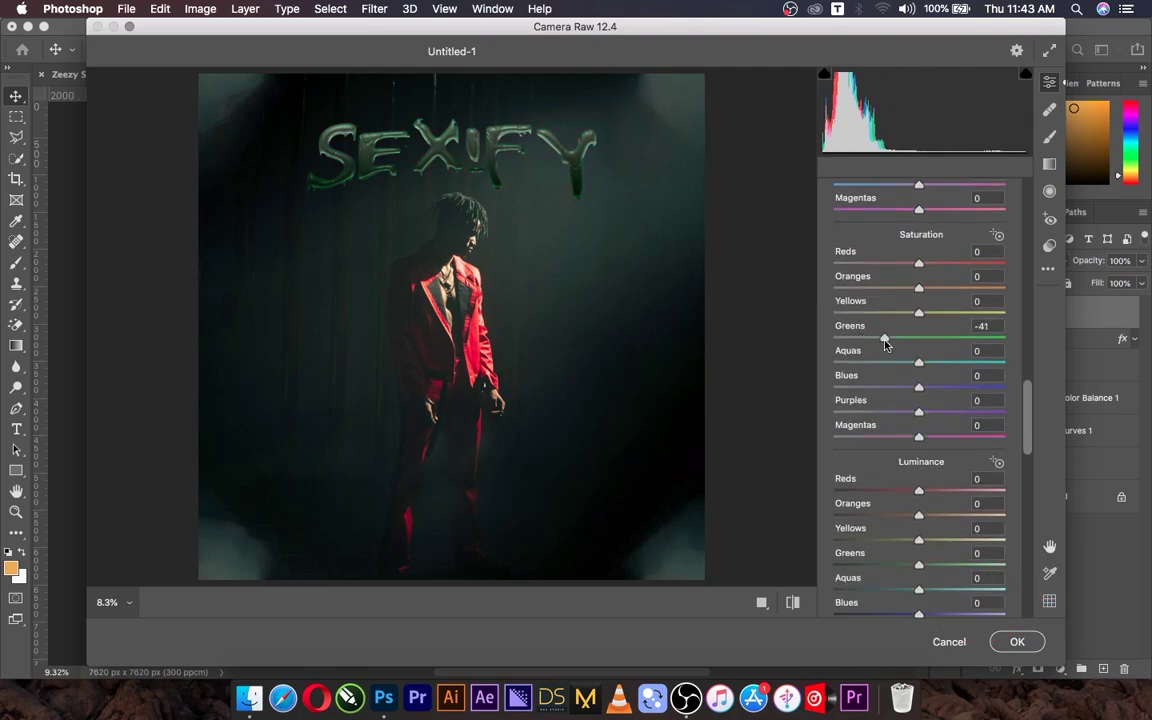
{"action": "left_click_drag", "start_coordinate": [884, 345], "coordinate": [897, 345]}
{"action": "left_click_drag", "start_coordinate": [1024, 405], "coordinate": [1024, 450]}
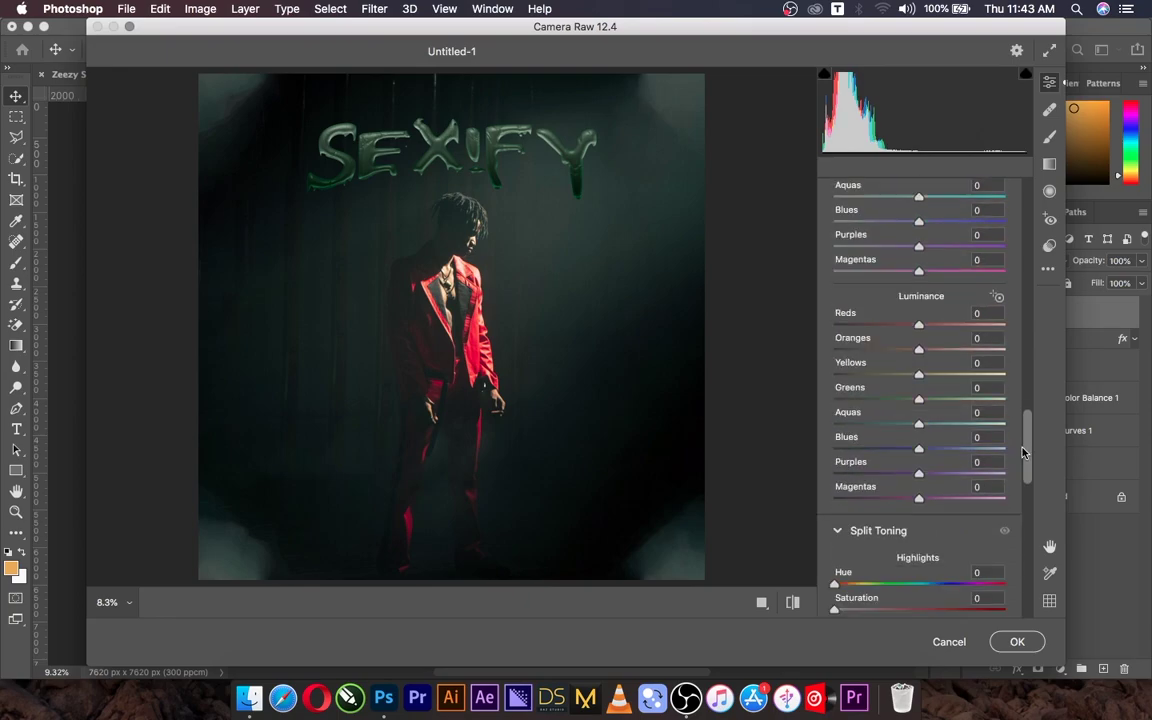
{"action": "left_click_drag", "start_coordinate": [919, 360], "coordinate": [966, 368]}
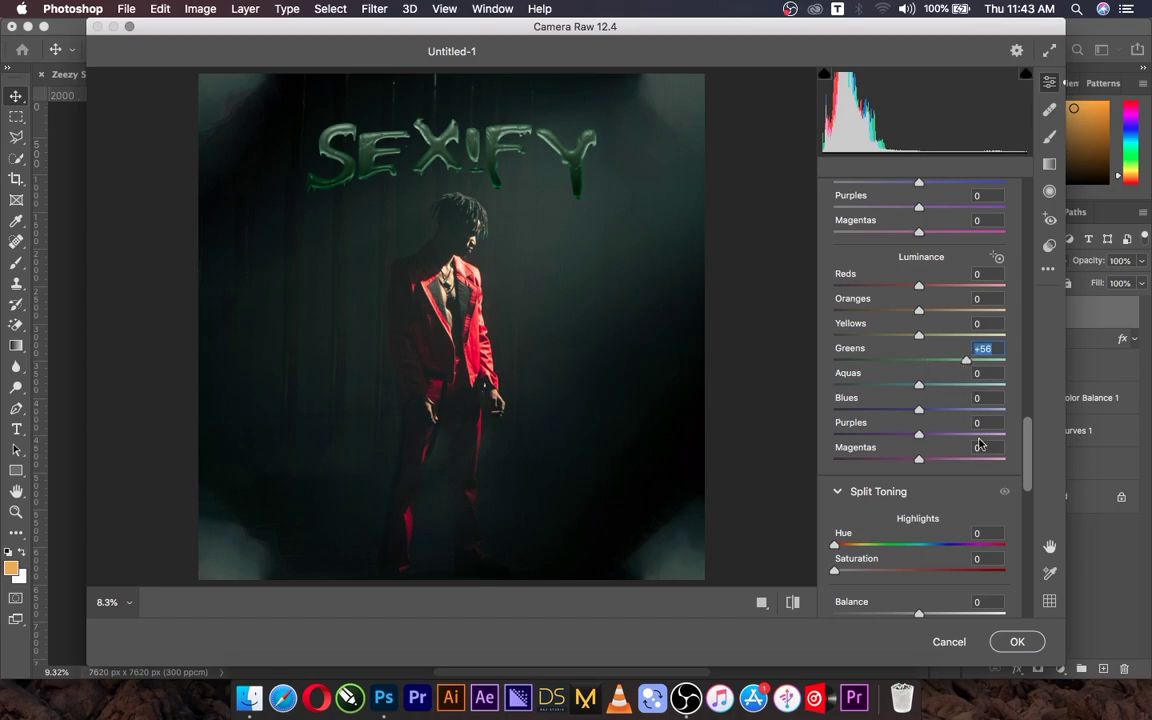
- Tint highlights green with Split Toning, darken corners with a vignette, add slight grain, and apply
{"action": "left_click_drag", "start_coordinate": [1020, 440], "coordinate": [1031, 476]}
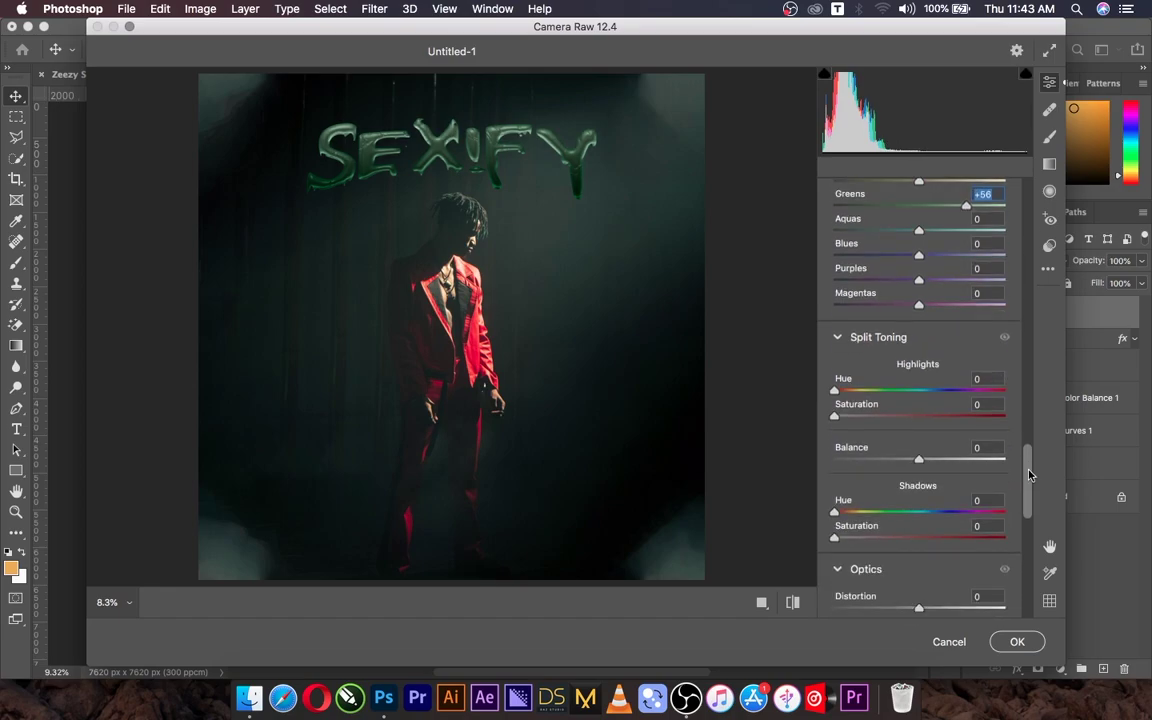
{"action": "left_click_drag", "start_coordinate": [835, 390], "coordinate": [905, 391]}
{"action": "mouse_move", "coordinate": [835, 415]}
{"action": "left_mouse_down"}
{"action": "mouse_move", "coordinate": [882, 419]}
{"action": "mouse_move", "coordinate": [864, 430]}
{"action": "left_mouse_up"}
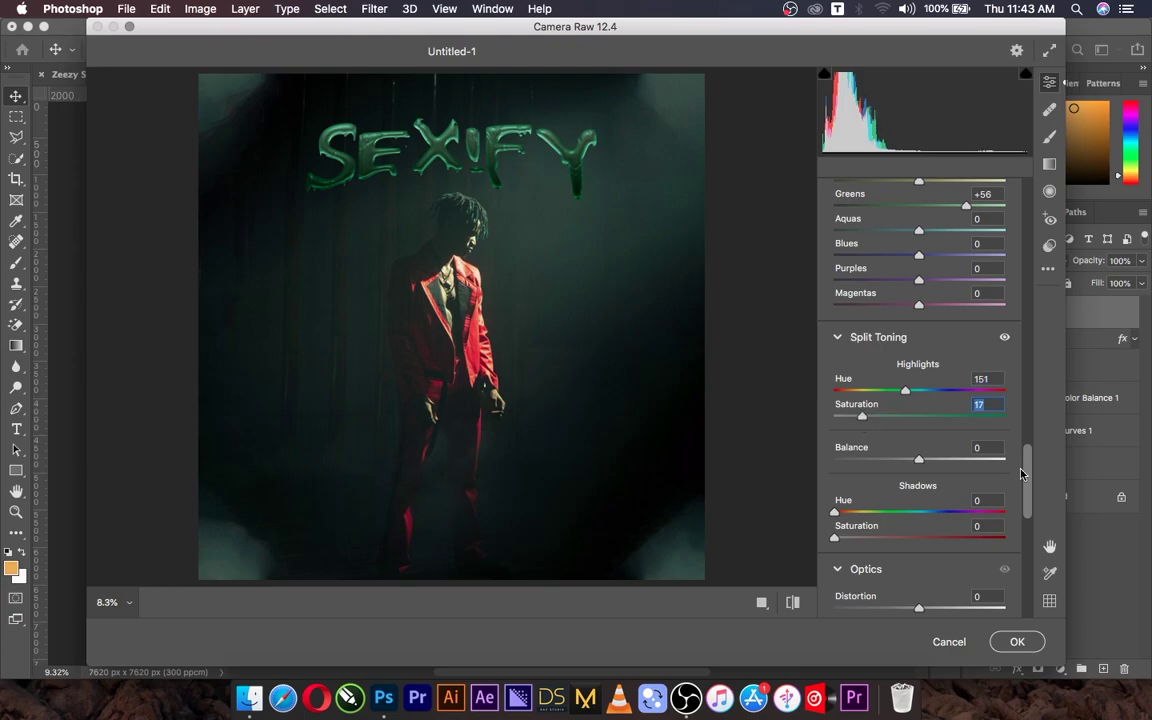
{"action": "left_click_drag", "start_coordinate": [1027, 478], "coordinate": [1007, 588]}
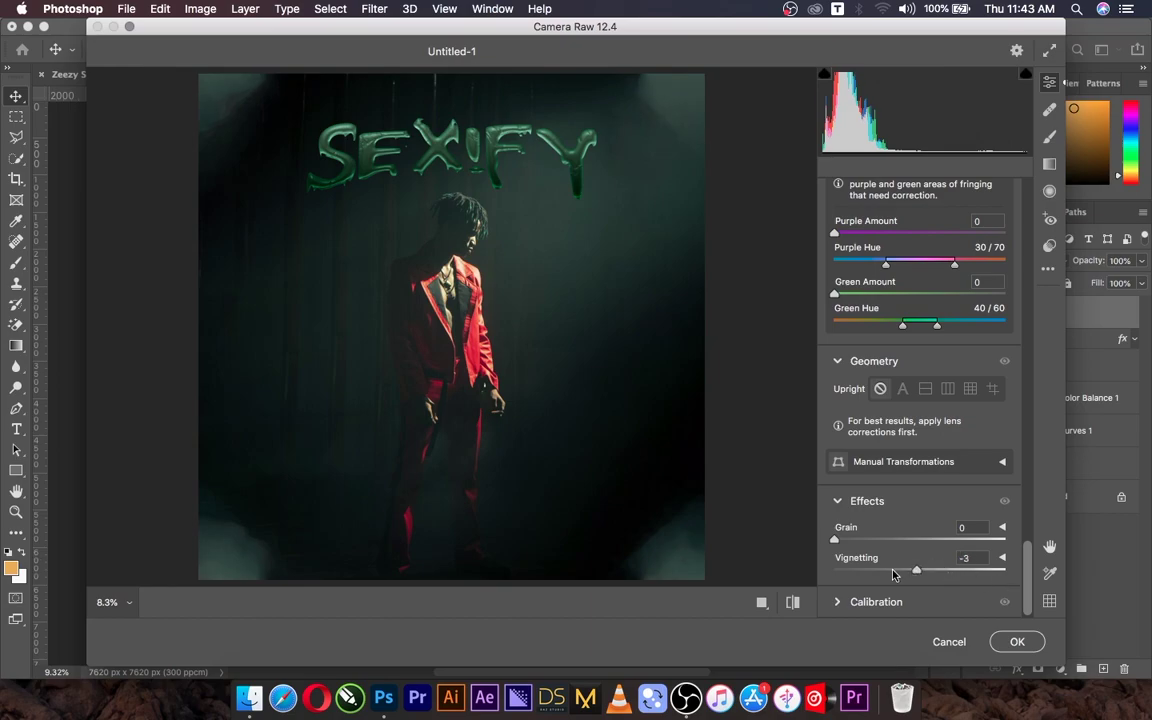
{"action": "left_click_drag", "start_coordinate": [919, 569], "coordinate": [891, 570]}
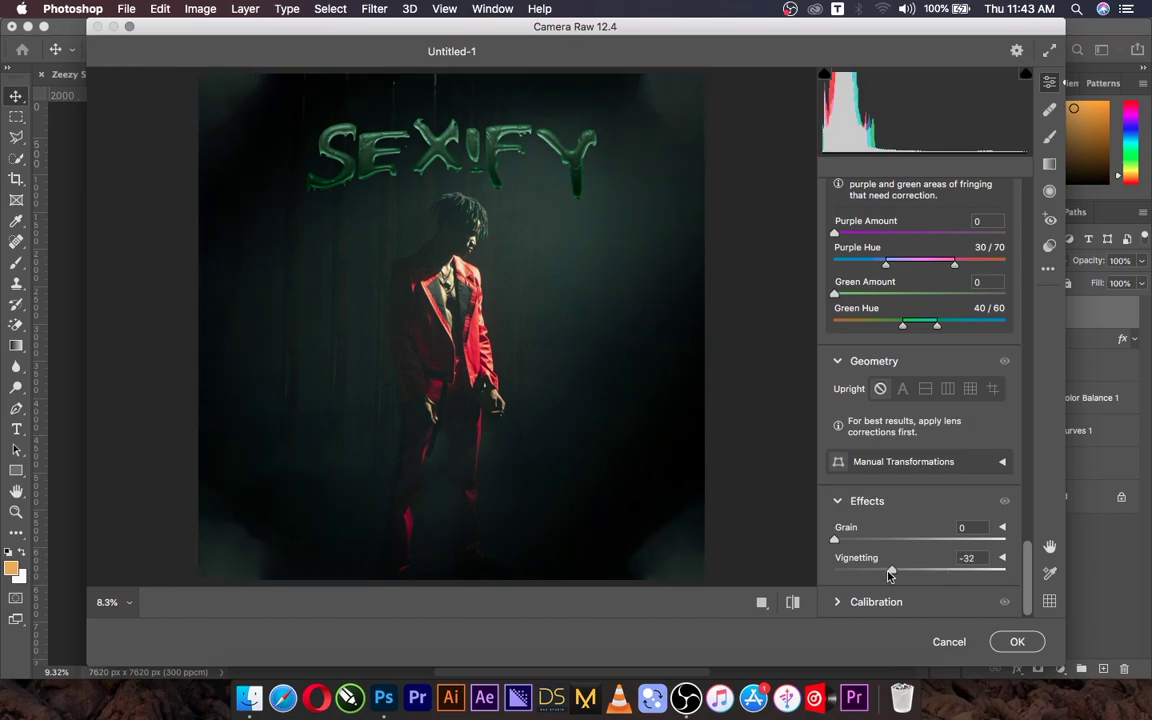
{"action": "left_click_drag", "start_coordinate": [836, 543], "coordinate": [863, 545]}
{"action": "left_click", "coordinate": [1017, 641]}
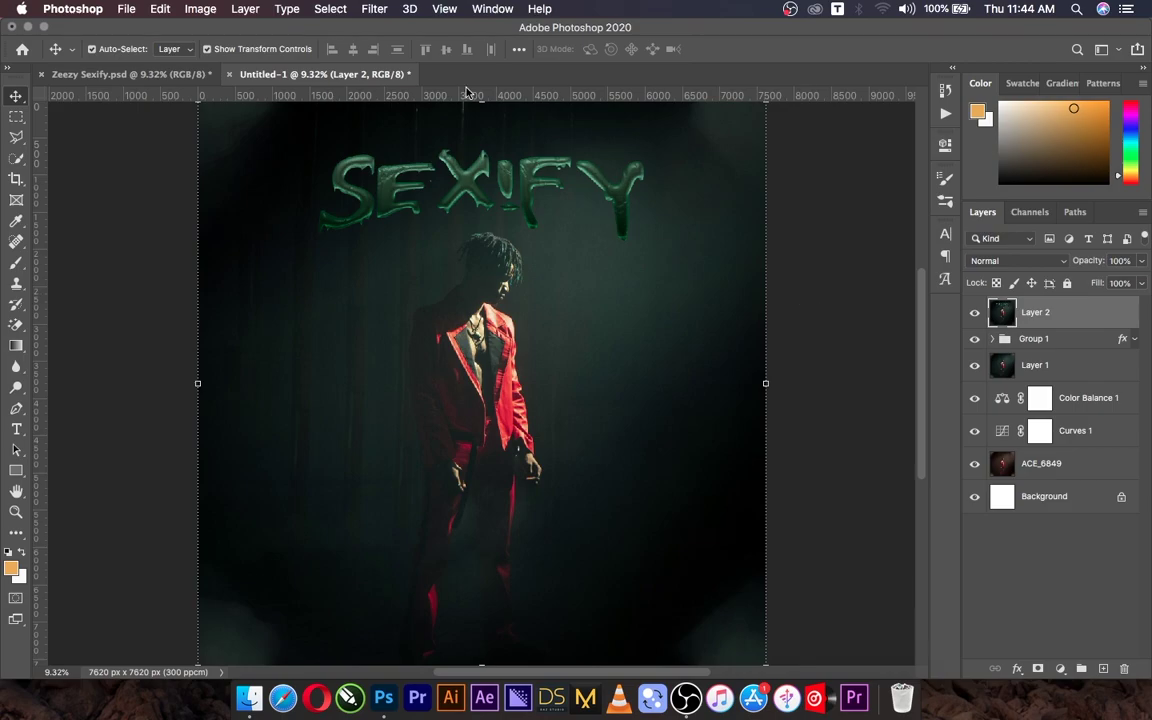
- Apply a 15 px Iris Blur with its focus centre moved up over the man
{"action": "left_click", "coordinate": [374, 9]}
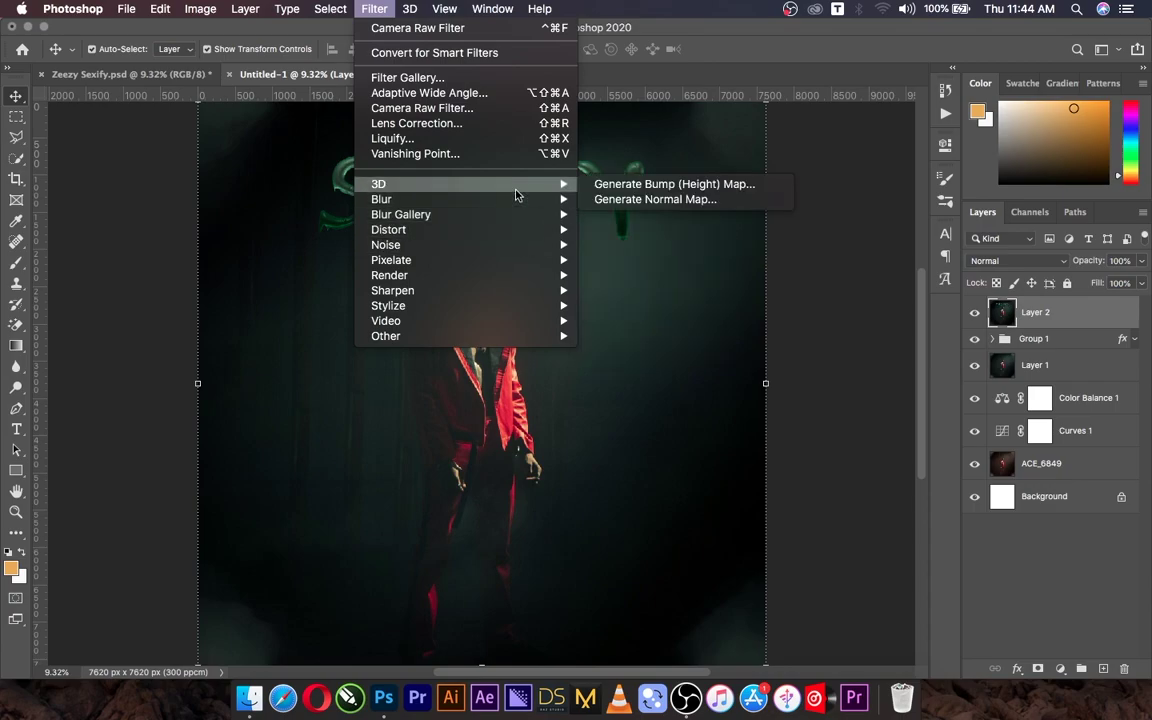
{"action": "mouse_move", "coordinate": [400, 214]}
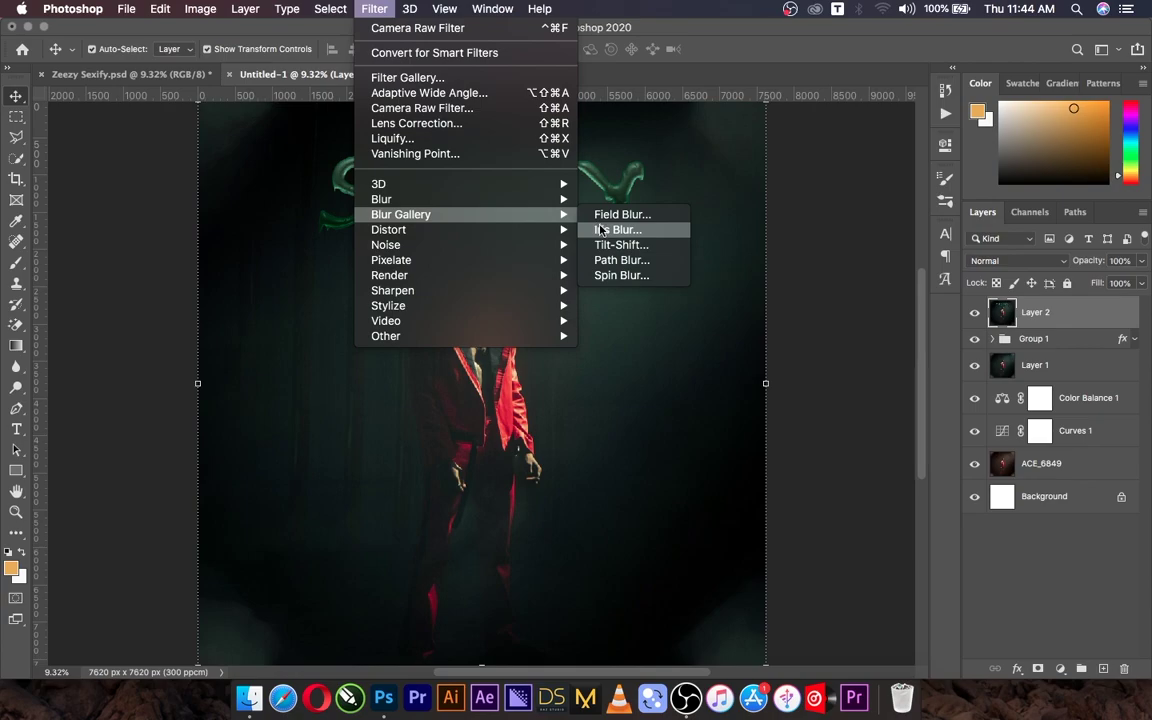
{"action": "left_click", "coordinate": [601, 230]}
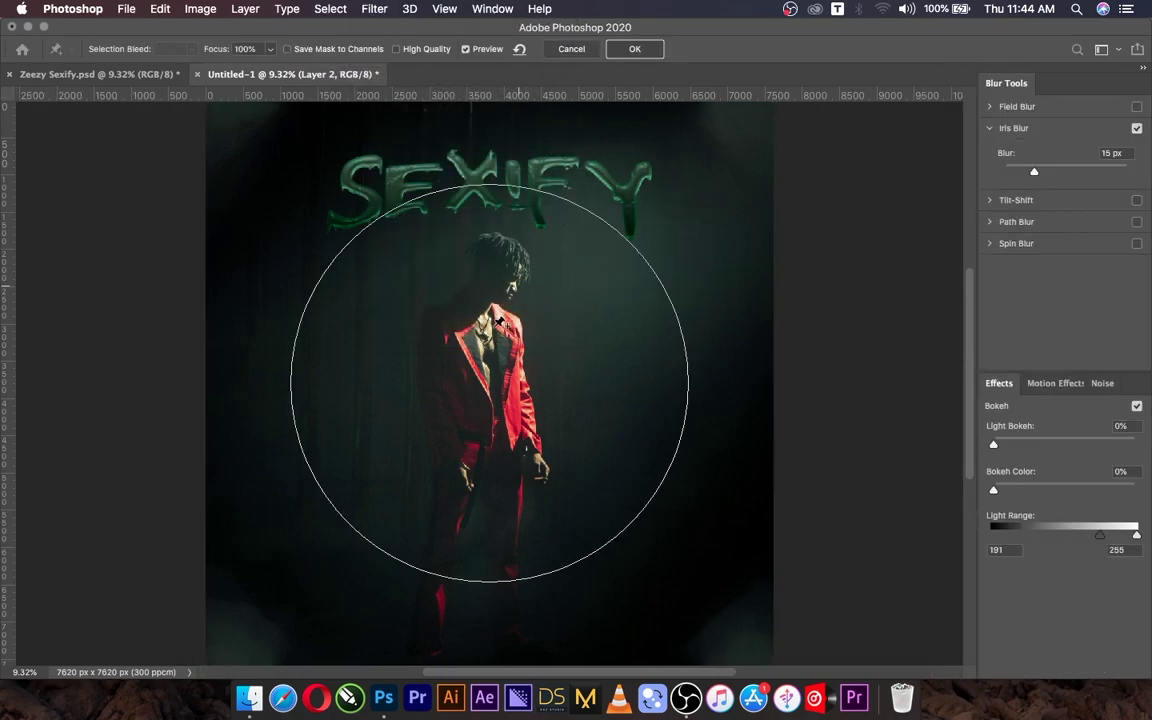
{"action": "left_click_drag", "start_coordinate": [487, 326], "coordinate": [490, 295]}
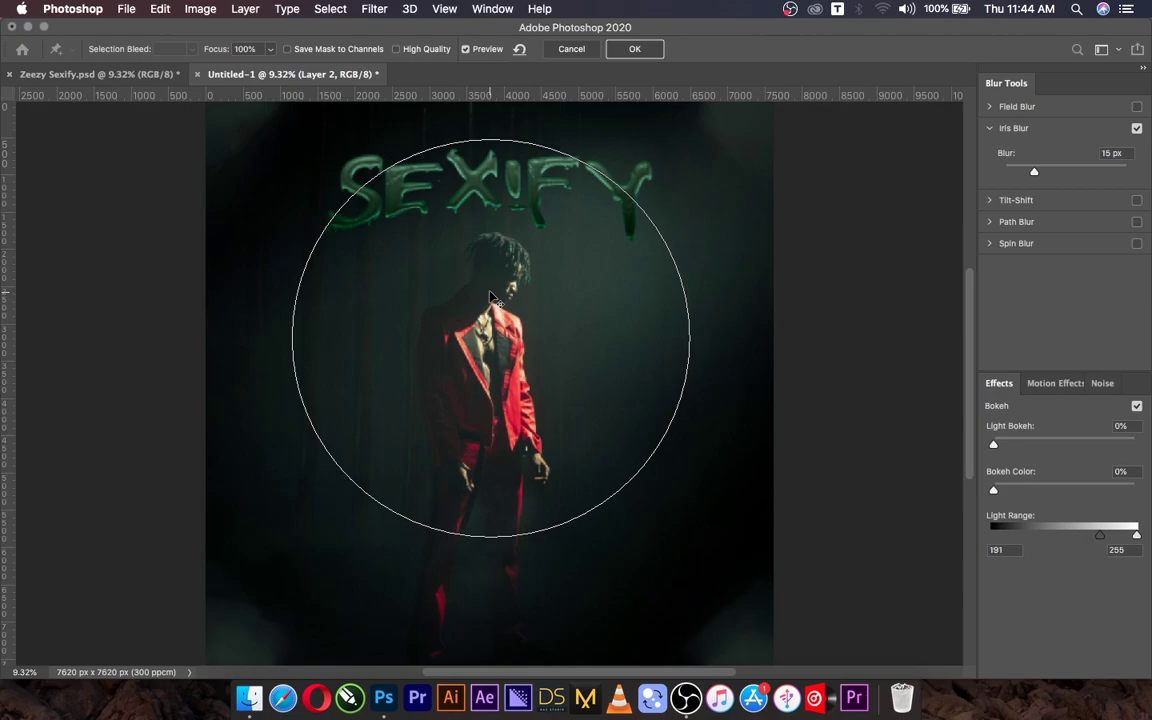
{"action": "left_click", "coordinate": [650, 55]}
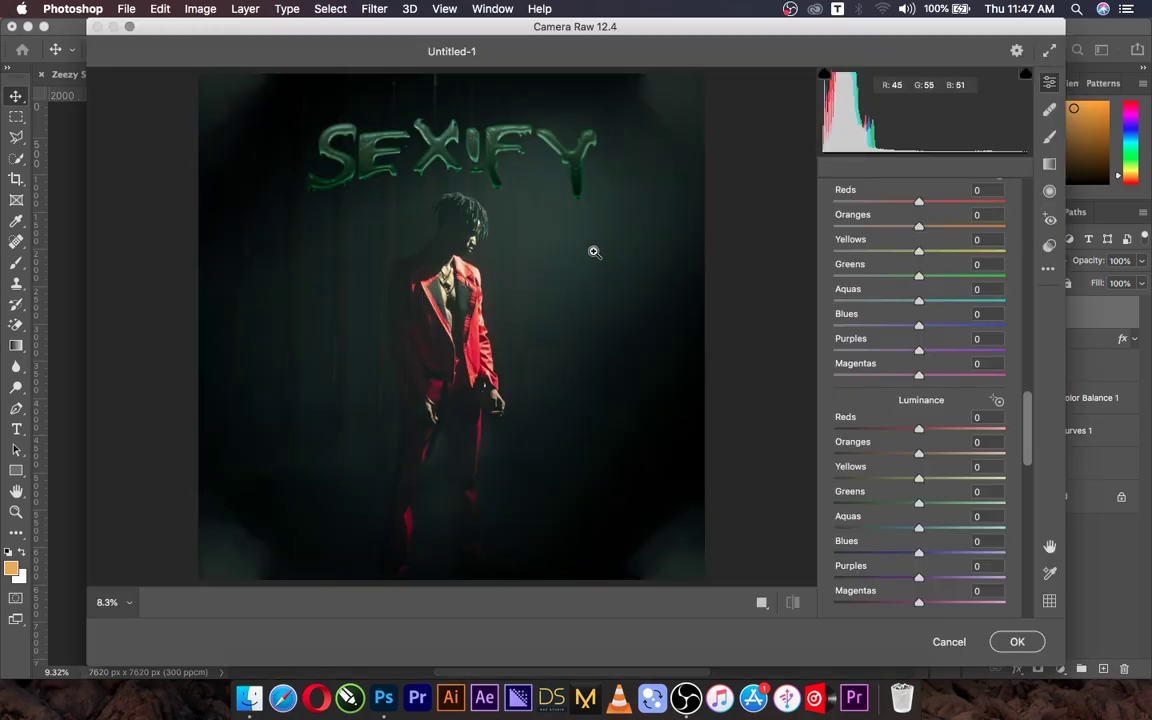
- Check detail on the title and the man's head, then set Camera Raw Grain to 42
{"action": "left_click", "coordinate": [399, 109]}
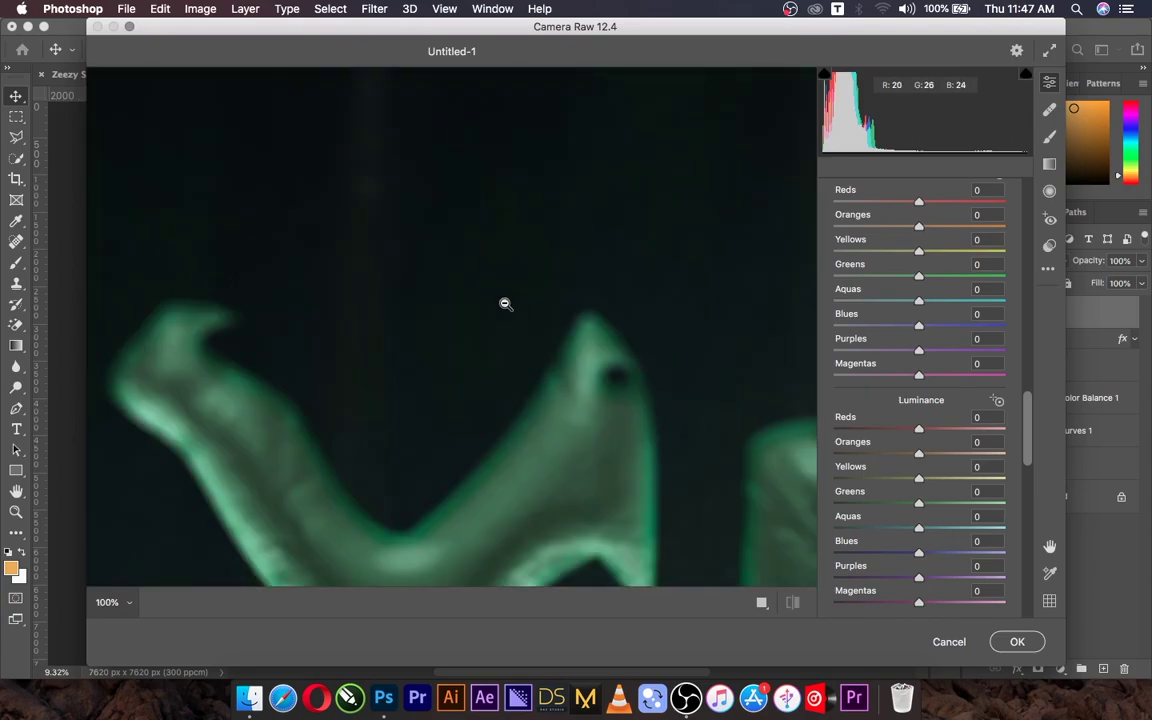
{"action": "left_click", "coordinate": [475, 372]}
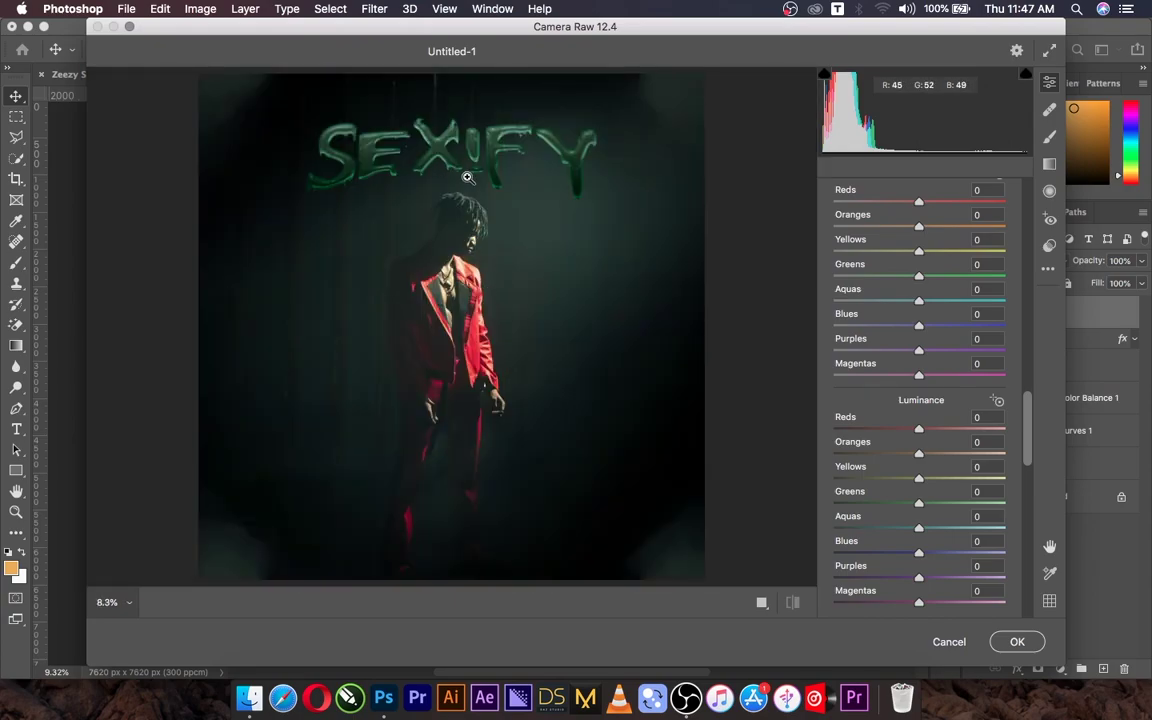
{"action": "left_click", "coordinate": [467, 177]}
{"action": "left_click", "coordinate": [455, 267]}
{"action": "mouse_move", "coordinate": [1024, 416]}
{"action": "left_mouse_down"}
{"action": "mouse_move", "coordinate": [1022, 346]}
{"action": "mouse_move", "coordinate": [1031, 488]}
{"action": "left_mouse_up"}
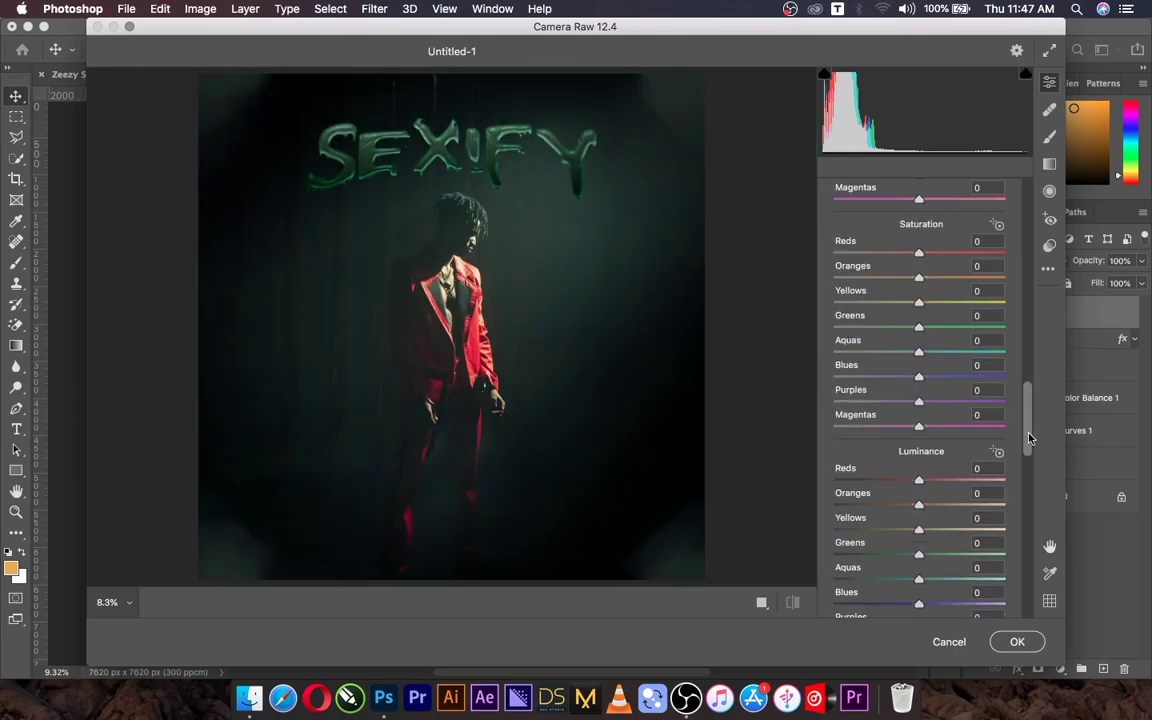
{"action": "scroll", "coordinate": [1031, 488], "scroll_direction": "down", "scroll_amount": 3}
{"action": "scroll", "coordinate": [1025, 485], "scroll_direction": "down", "scroll_amount": 2}
{"action": "scroll", "coordinate": [1015, 480], "scroll_direction": "down", "scroll_amount": 2}
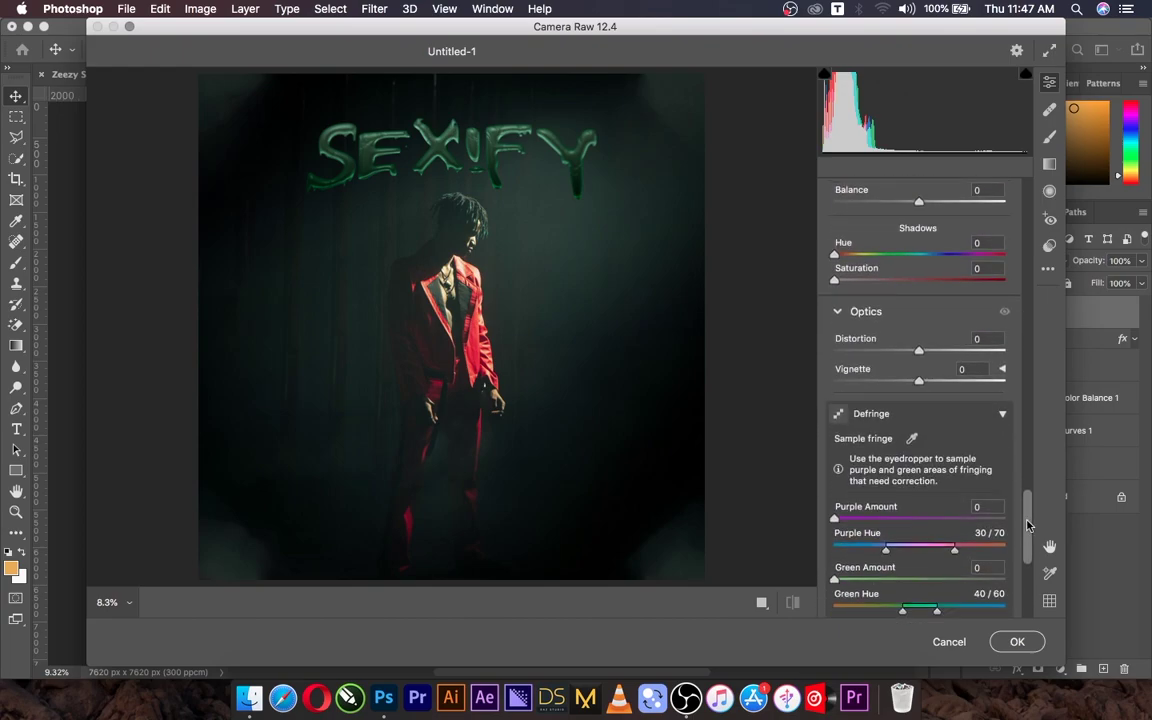
{"action": "left_click_drag", "start_coordinate": [1027, 514], "coordinate": [1028, 605]}
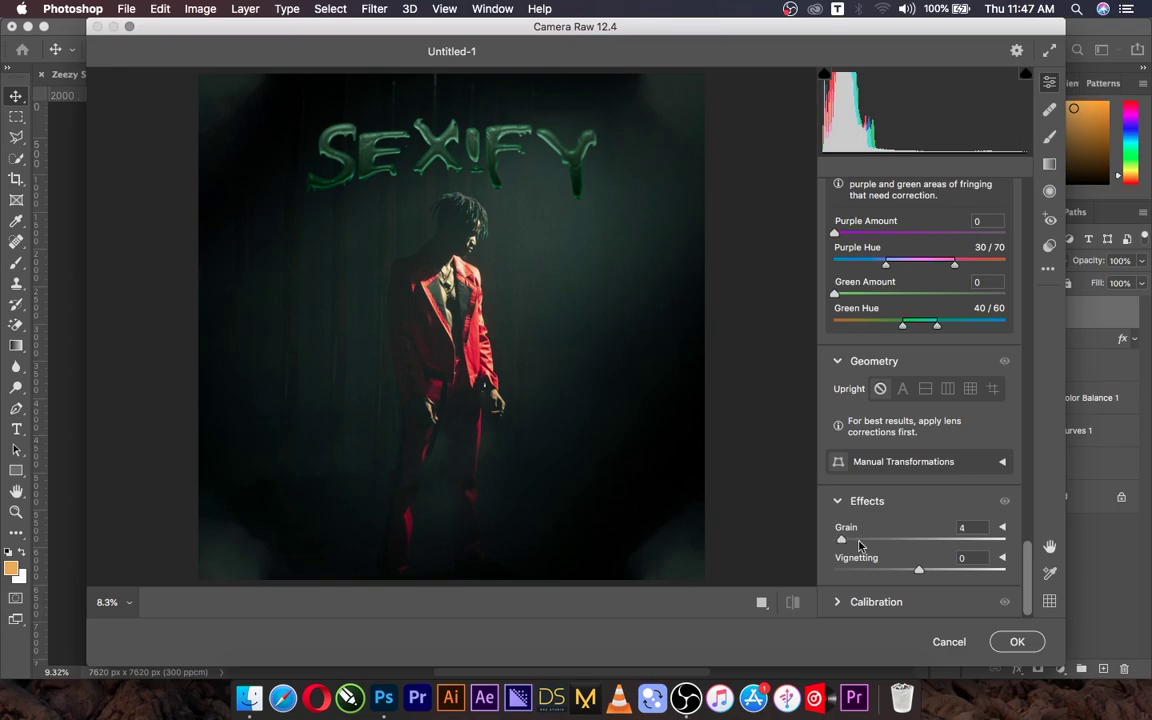
{"action": "left_click_drag", "start_coordinate": [836, 541], "coordinate": [907, 543]}
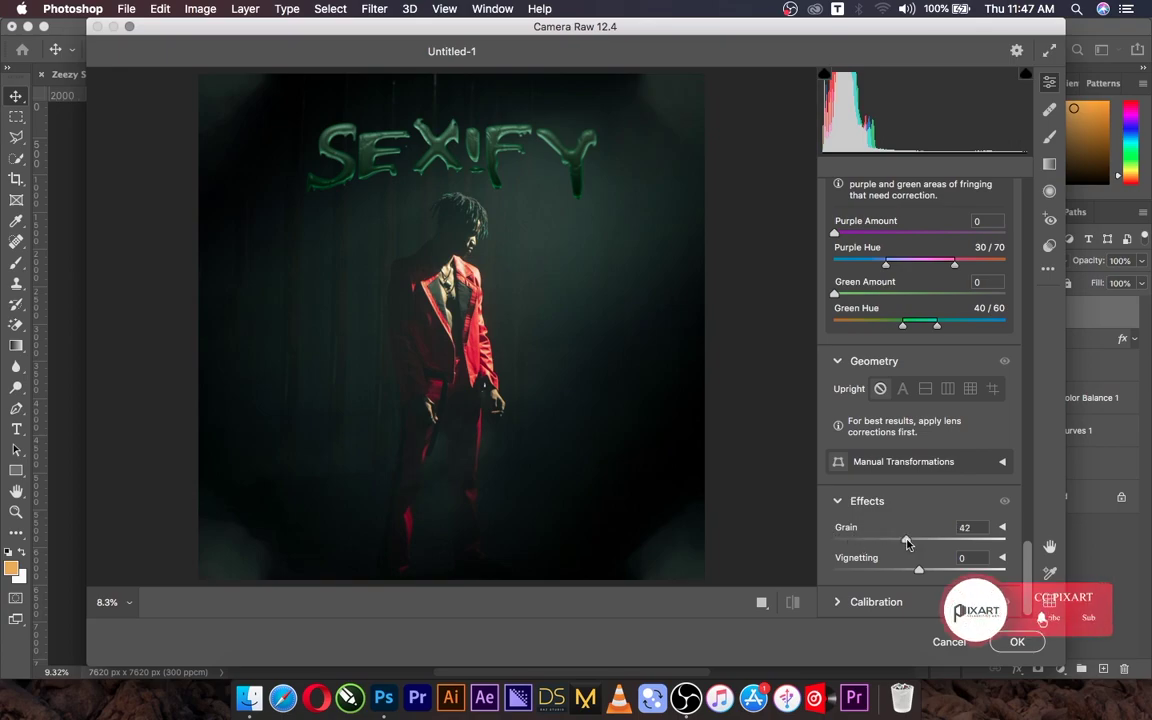
{"action": "left_click", "coordinate": [1017, 641]}
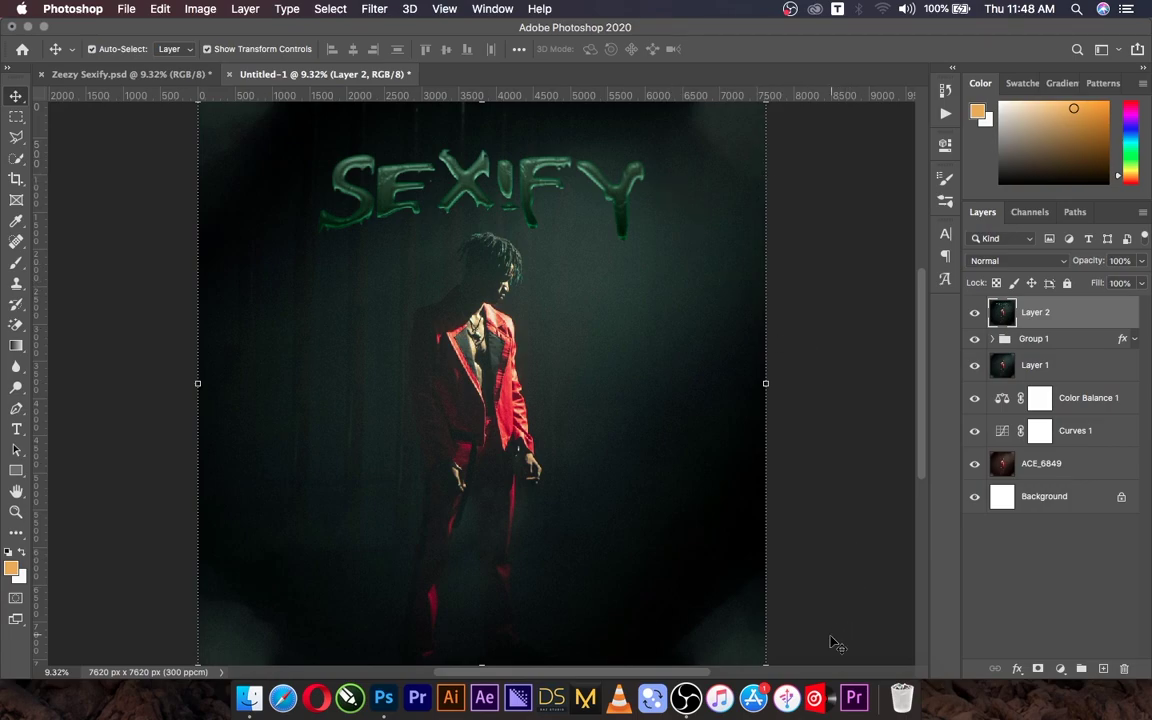
- Bring the OBS window to the front over Photoshop from the Dock
{"action": "left_click", "coordinate": [690, 685]}
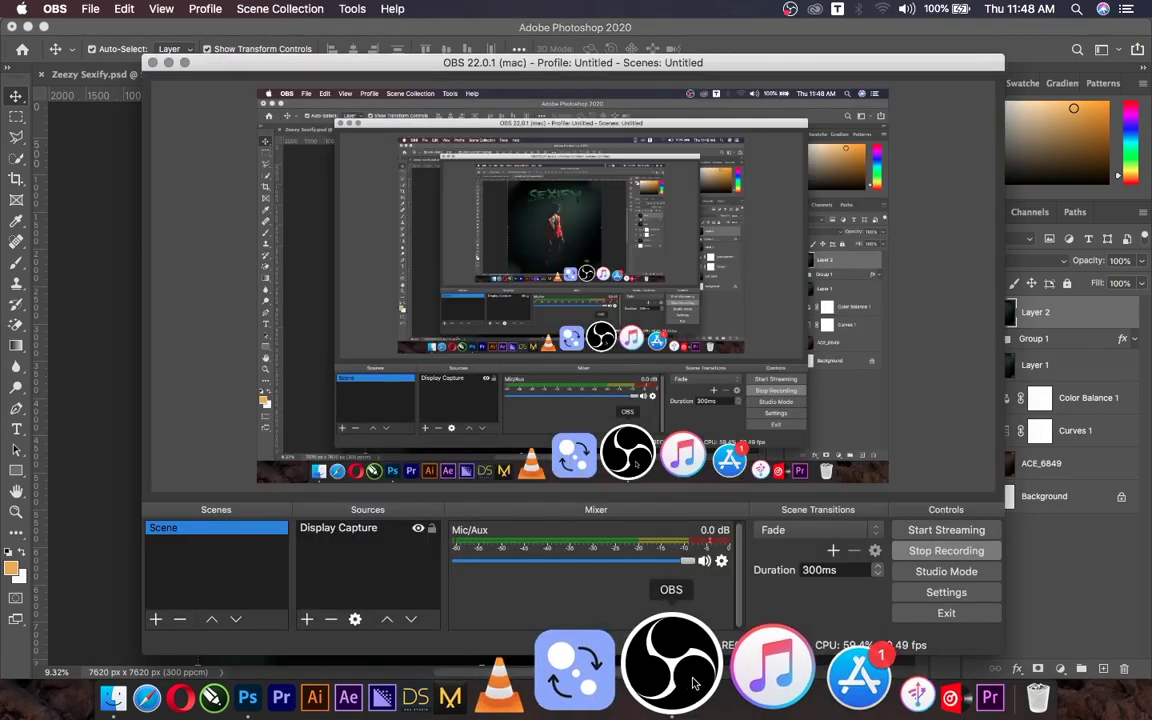